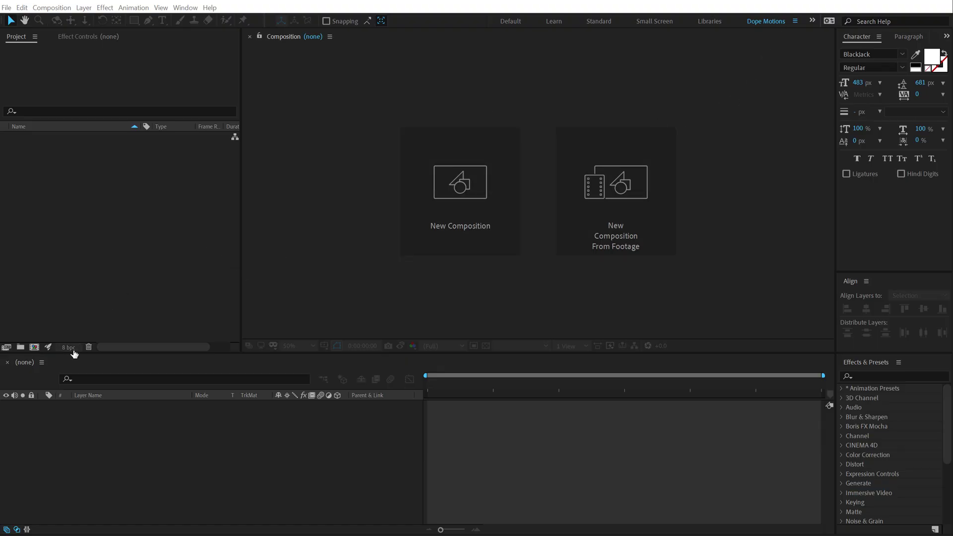
Create a 2000×2000 composition named Render.
{"action": "left_click", "coordinate": [35, 346]}
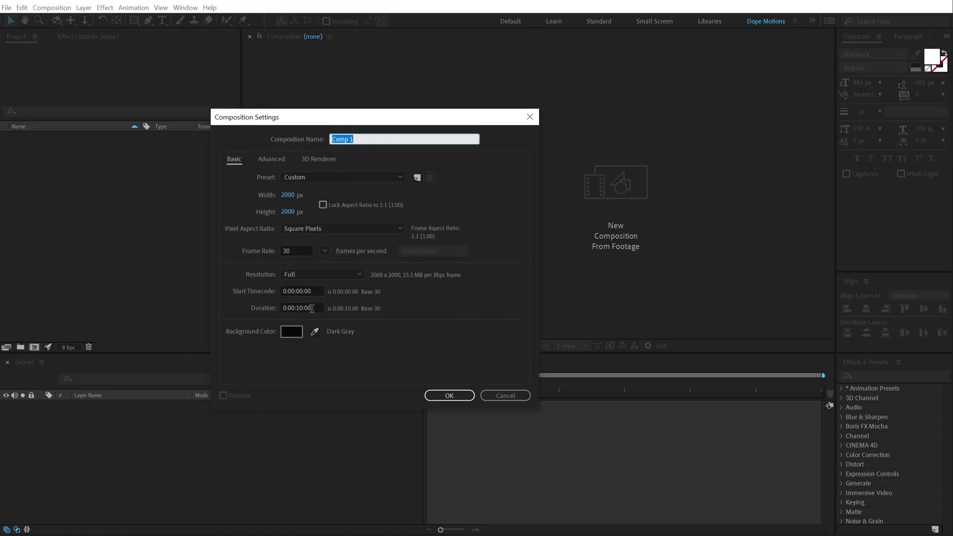
{"action": "type", "text": "Render"}
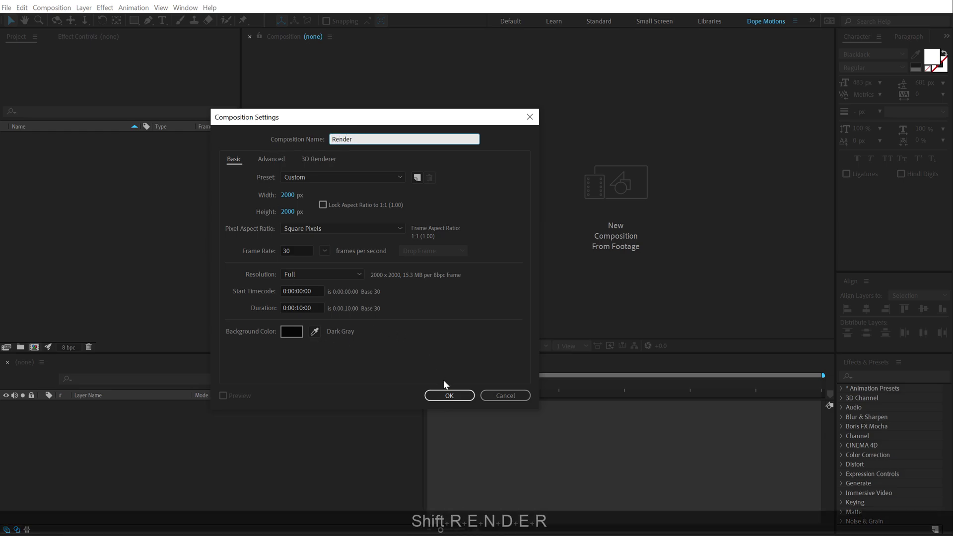
{"action": "left_click", "coordinate": [448, 395]}
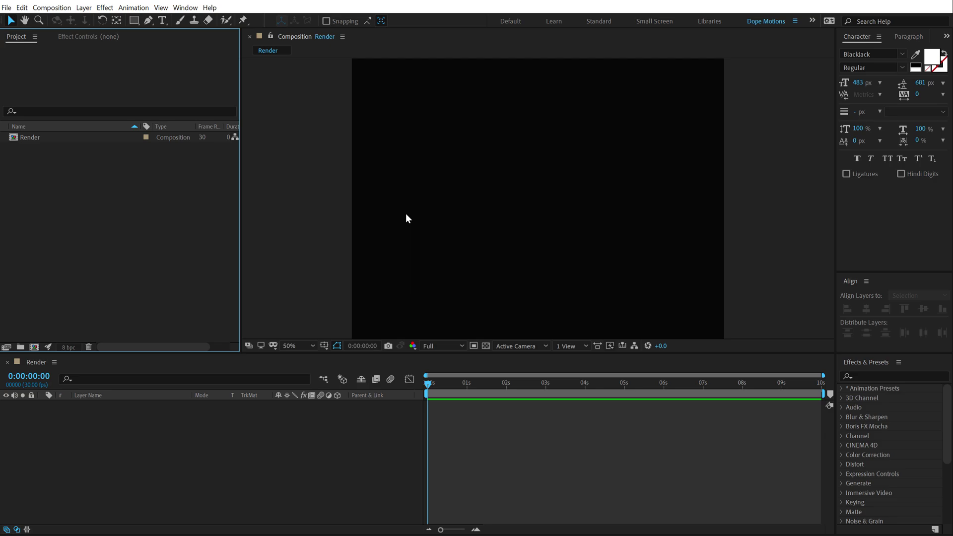
{"action": "key", "text": "comma"}
{"action": "left_click", "coordinate": [448, 346]}
{"action": "left_click", "coordinate": [442, 420]}
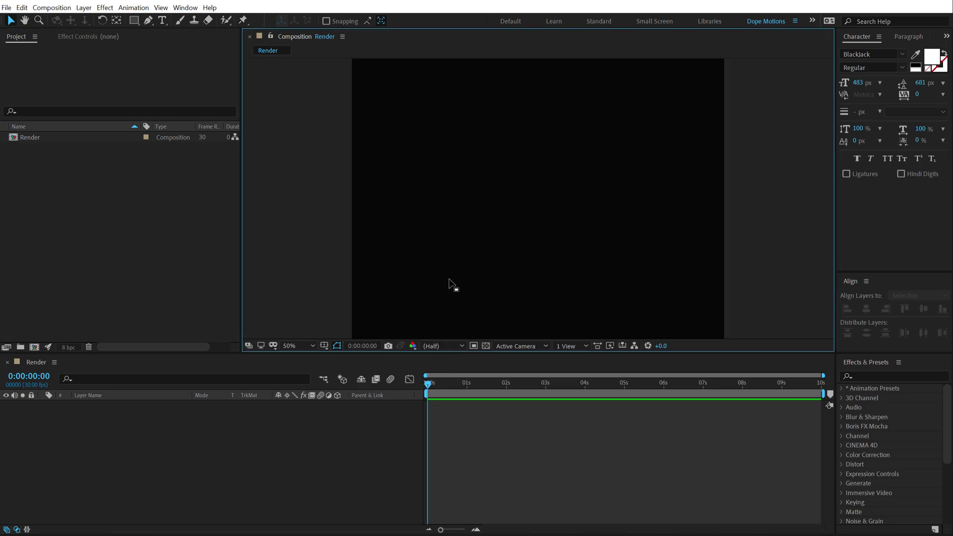
Create a second composition named Text at 1700×1400.
{"action": "left_click", "coordinate": [34, 347]}
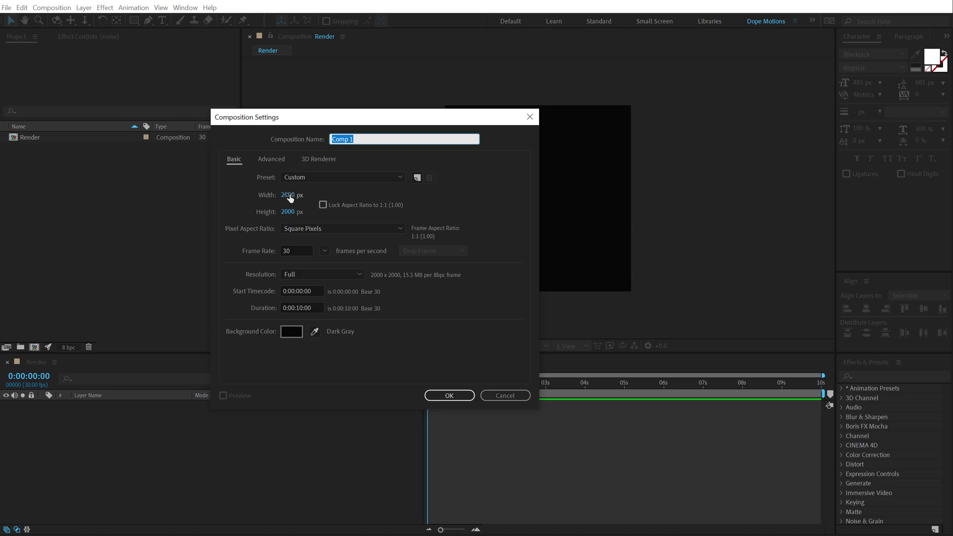
{"action": "left_click", "coordinate": [291, 196]}
{"action": "type", "text": "1700"}
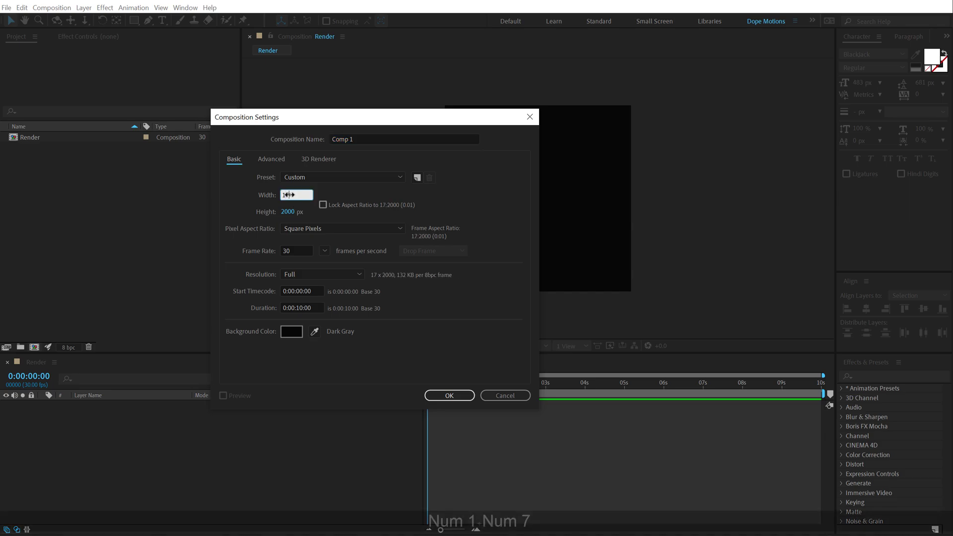
{"action": "left_click", "coordinate": [289, 212]}
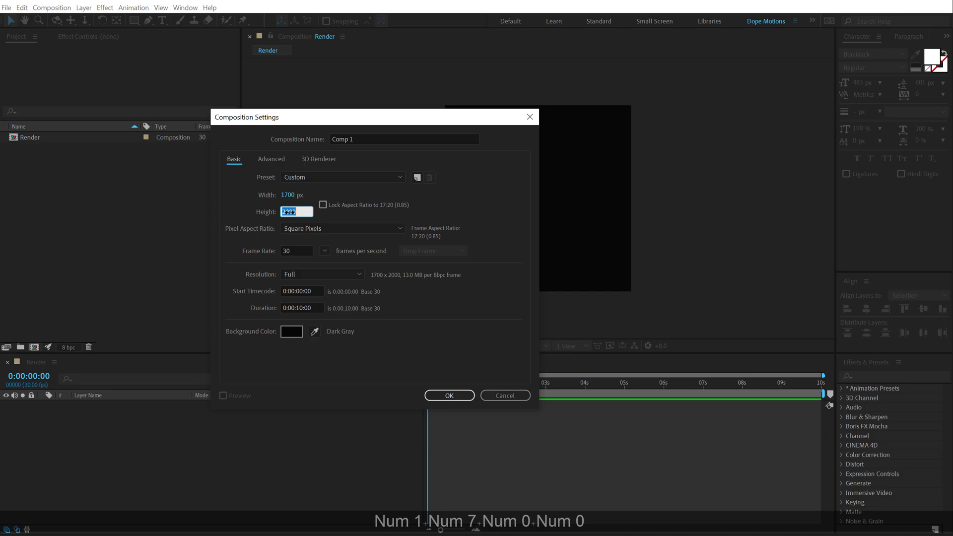
{"action": "type", "text": "1400"}
{"action": "left_click", "coordinate": [356, 141]}
{"action": "type", "text": "Text"}
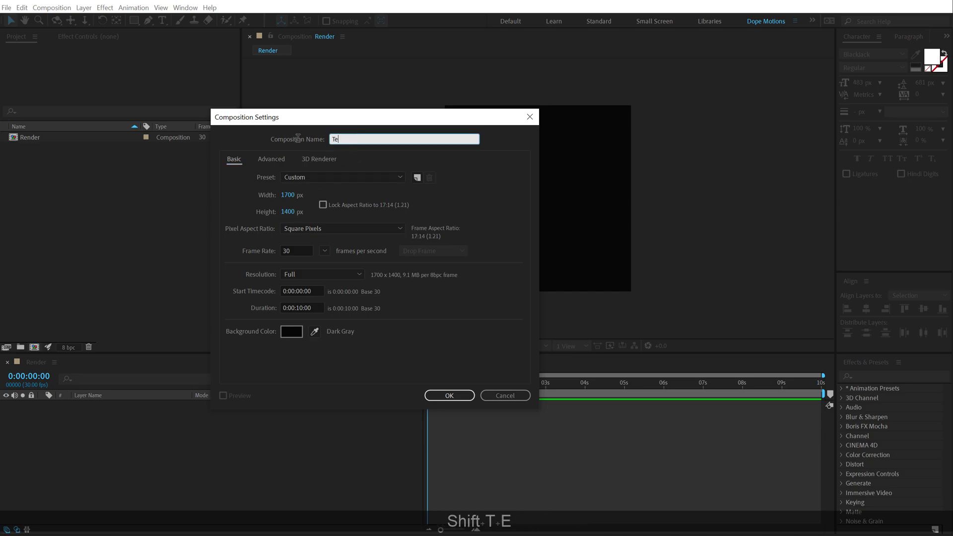
{"action": "left_click", "coordinate": [450, 395]}
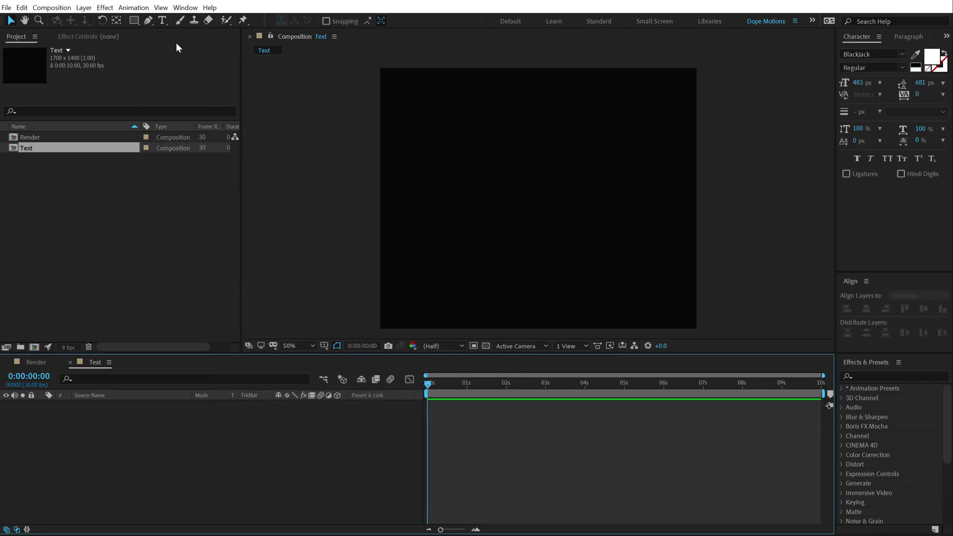
Type 'burst' and 'toast' on two lines in Bebas Neue Pro Bold.
{"action": "left_click", "coordinate": [162, 21]}
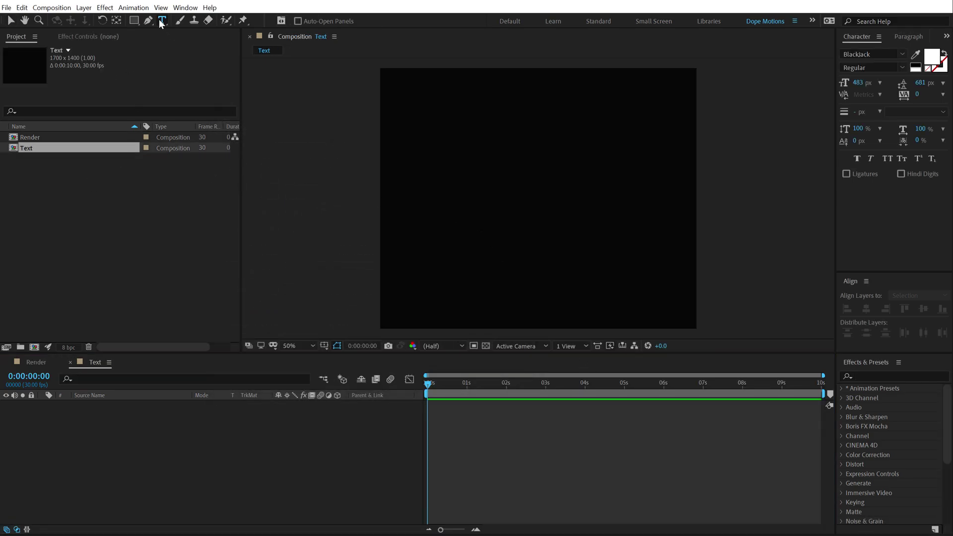
{"action": "left_click", "coordinate": [879, 53]}
{"action": "type", "text": "beb"}
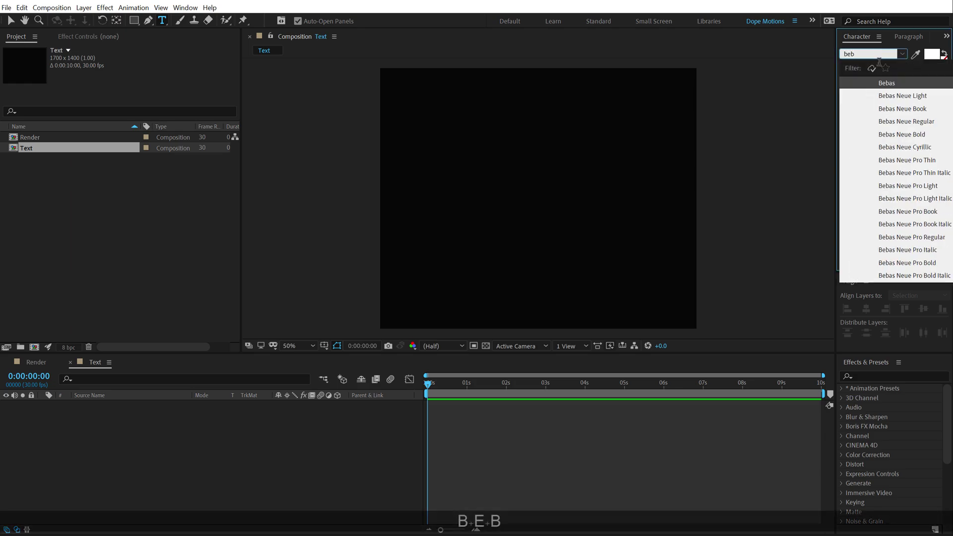
{"action": "left_click", "coordinate": [902, 264]}
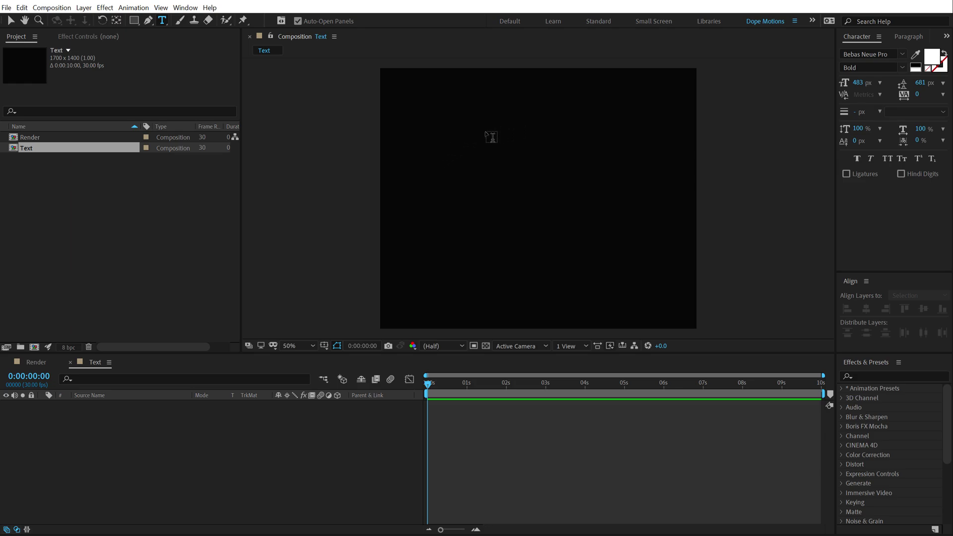
{"action": "left_click", "coordinate": [425, 171]}
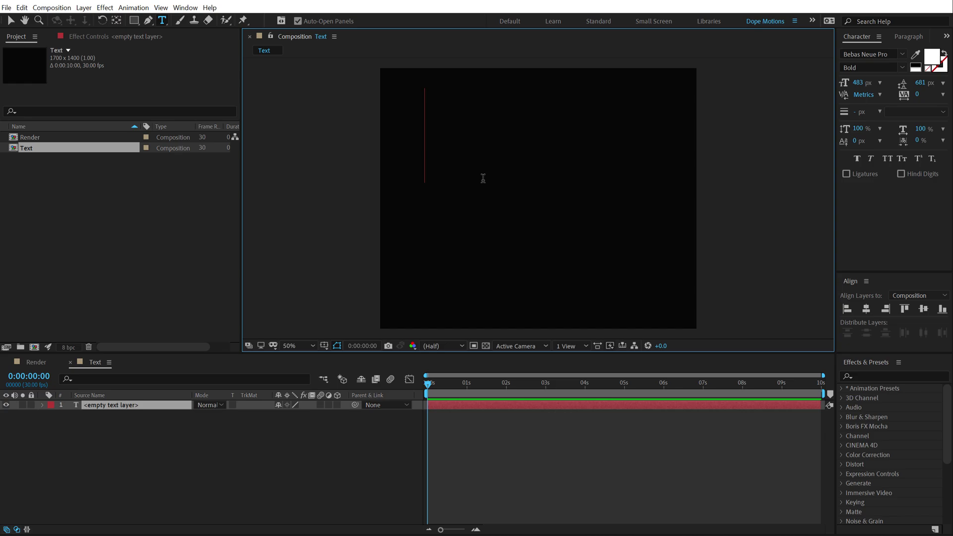
{"action": "type", "text": "burst"}
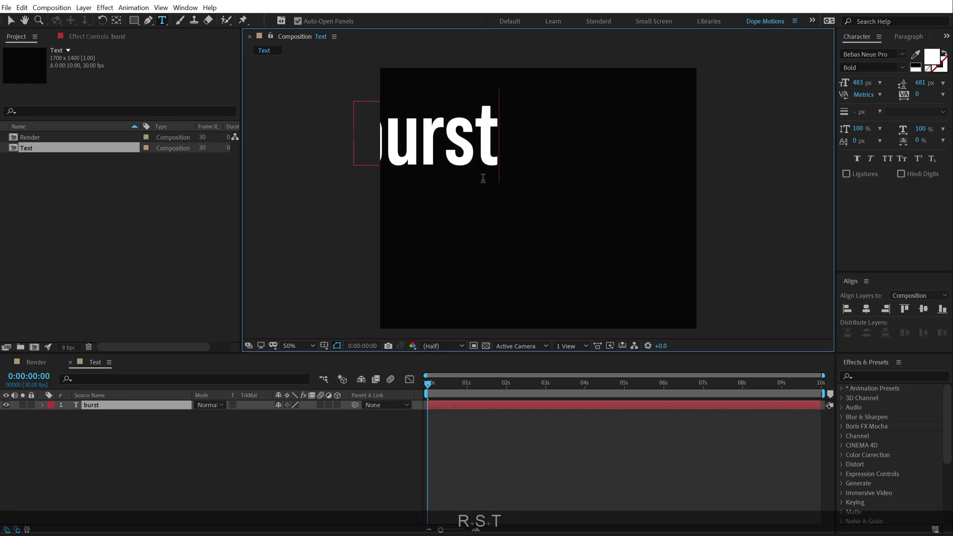
{"action": "key", "text": "Return"}
{"action": "type", "text": "toa"}
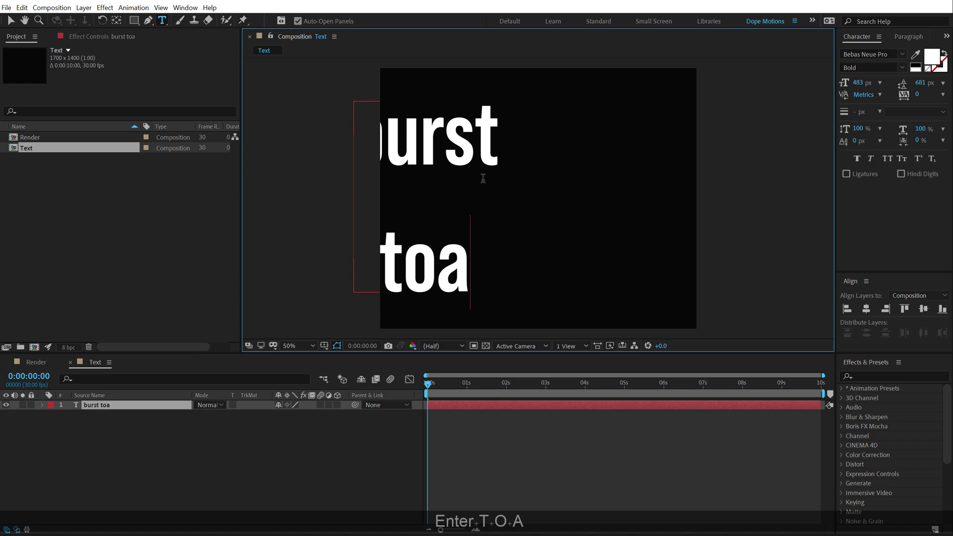
{"action": "type", "text": "st"}
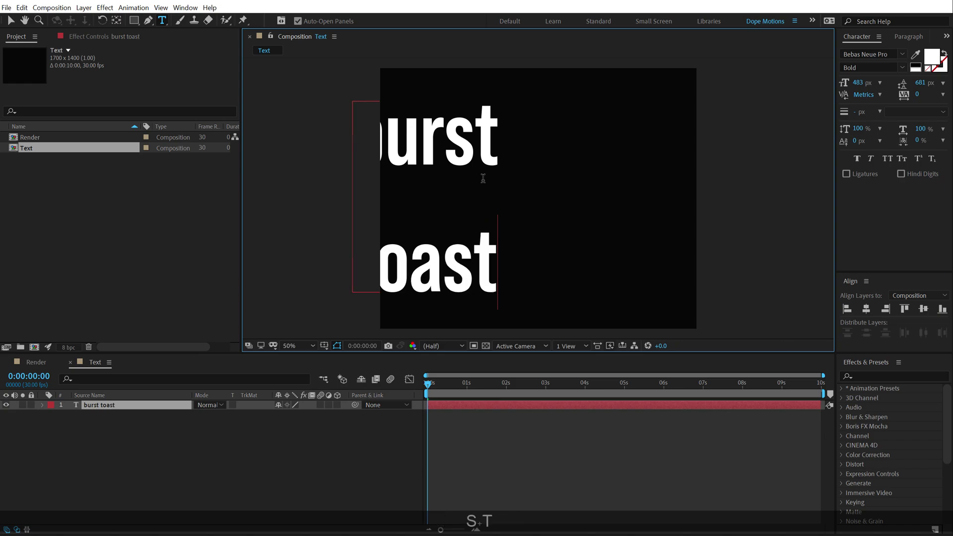
Make the text All Caps at 900 px and centre it in the comp.
{"action": "left_click", "coordinate": [11, 21]}
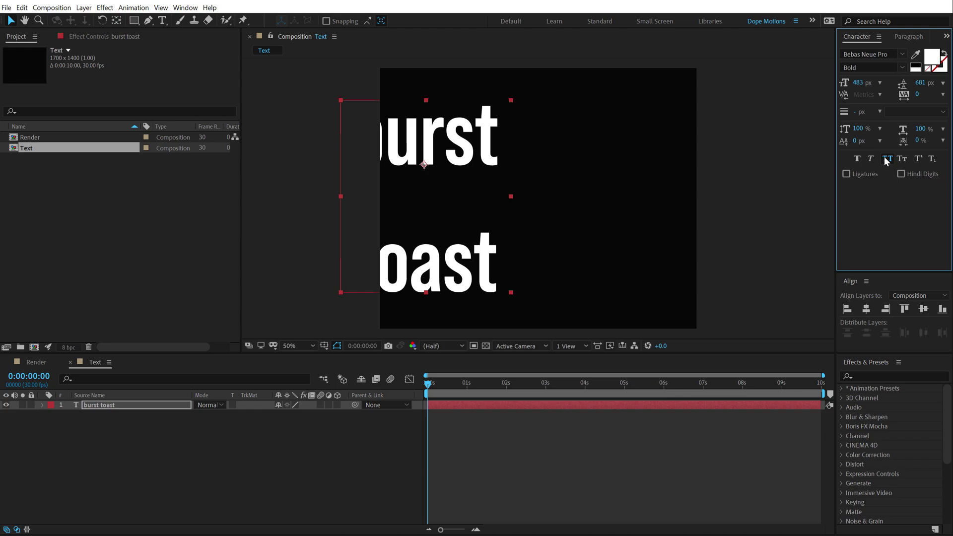
{"action": "left_click", "coordinate": [884, 158]}
{"action": "left_click", "coordinate": [866, 308]}
{"action": "left_click", "coordinate": [923, 309]}
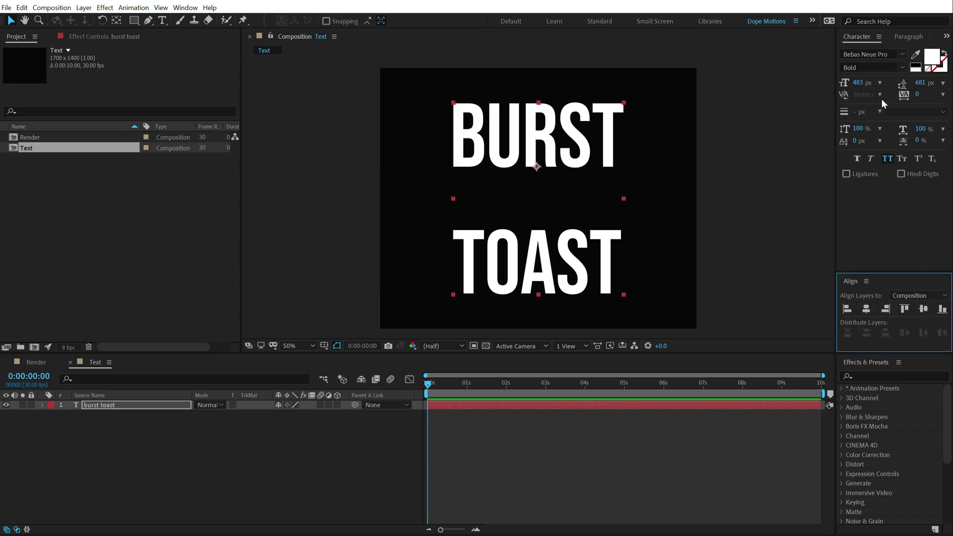
{"action": "left_click", "coordinate": [857, 82]}
{"action": "type", "text": "9"}
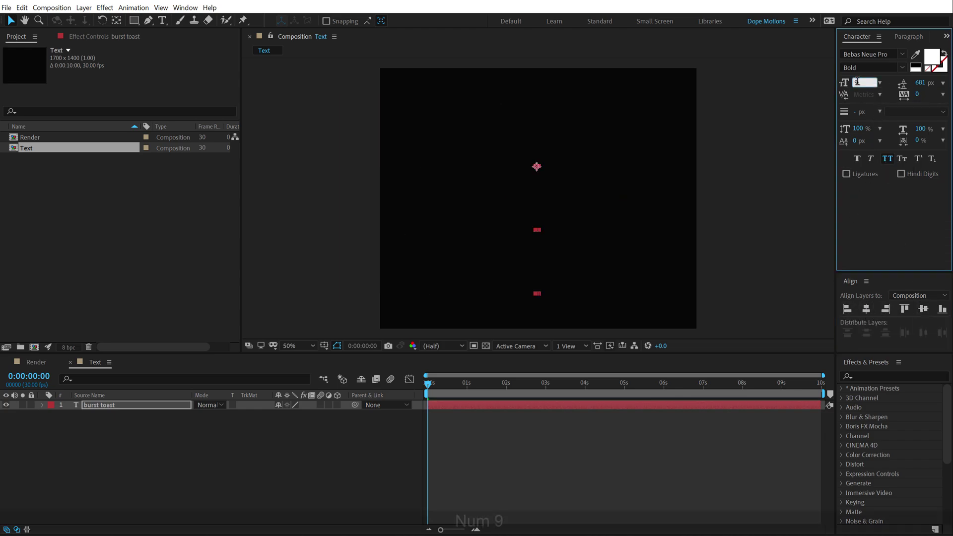
{"action": "type", "text": "00"}
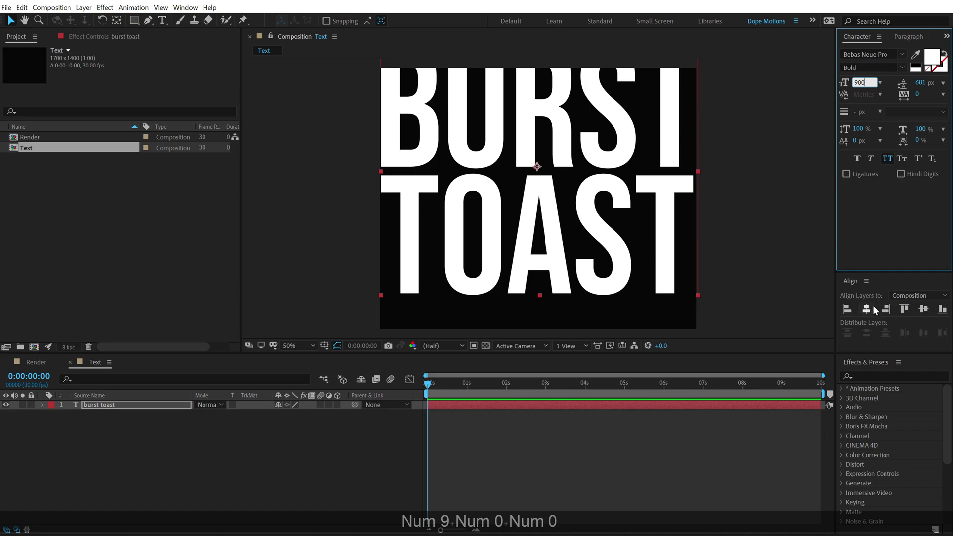
{"action": "left_click", "coordinate": [872, 305]}
{"action": "left_click", "coordinate": [923, 309]}
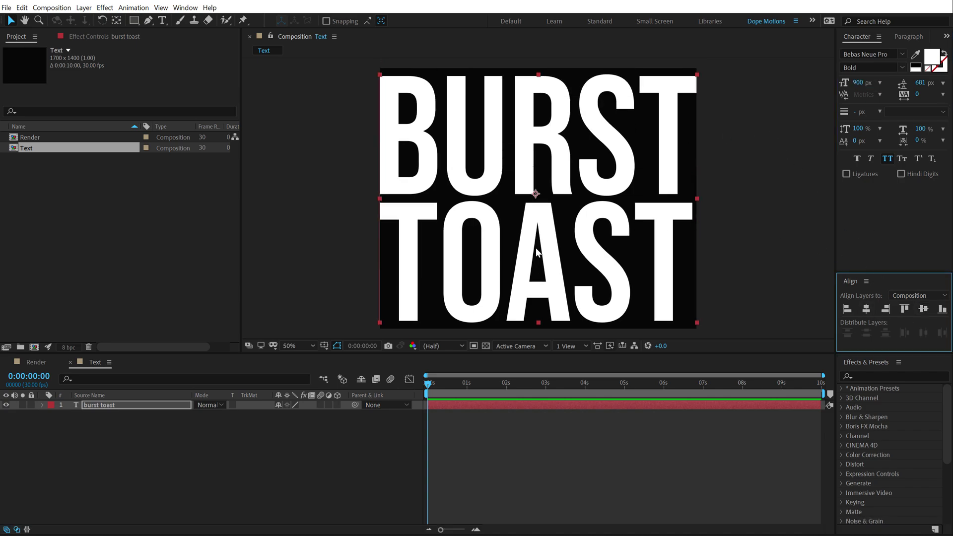
Turn the word TOAST into a white 8 px outline instead of solid fill.
{"action": "double_click", "coordinate": [409, 246]}
{"action": "left_click", "coordinate": [399, 243]}
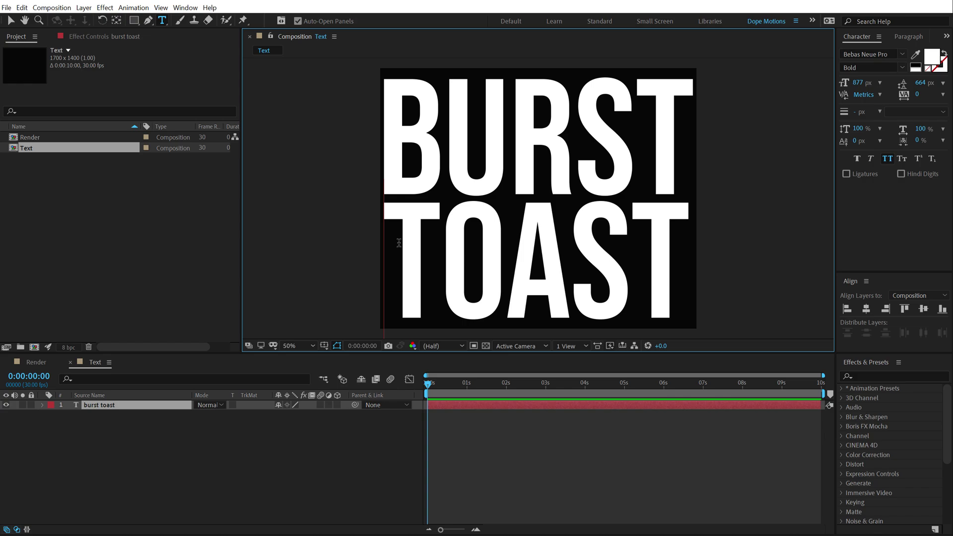
{"action": "left_click_drag", "start_coordinate": [386, 241], "coordinate": [685, 232]}
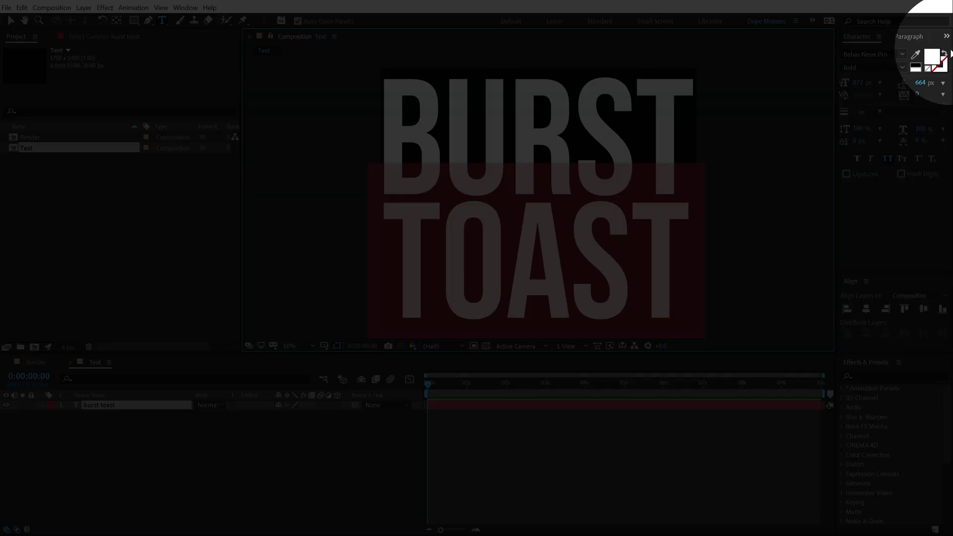
{"action": "left_click", "coordinate": [945, 53]}
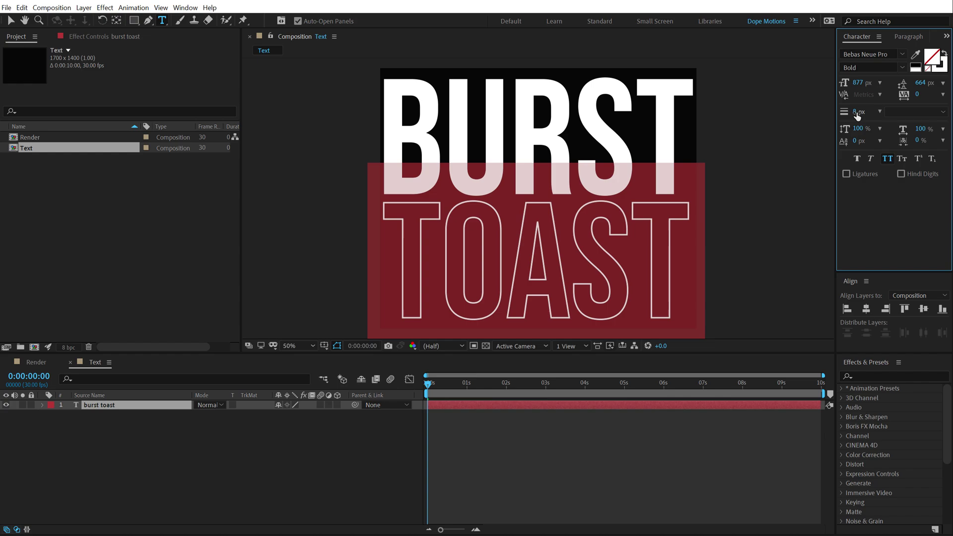
{"action": "left_click", "coordinate": [10, 20]}
{"action": "left_click", "coordinate": [207, 483]}
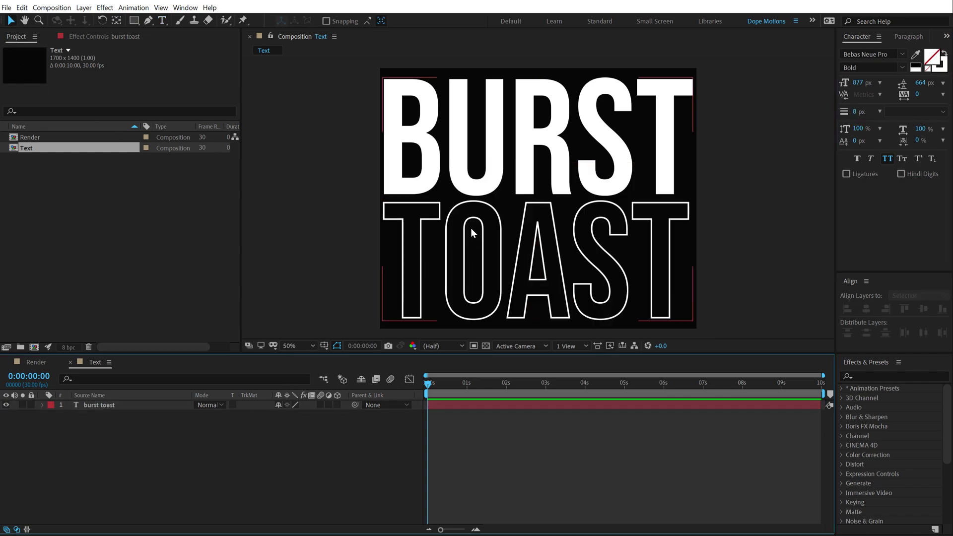
{"action": "left_click", "coordinate": [75, 266]}
Create a 2000×2000 comp named Pattern and place the Text comp inside it.
{"action": "left_click", "coordinate": [34, 347]}
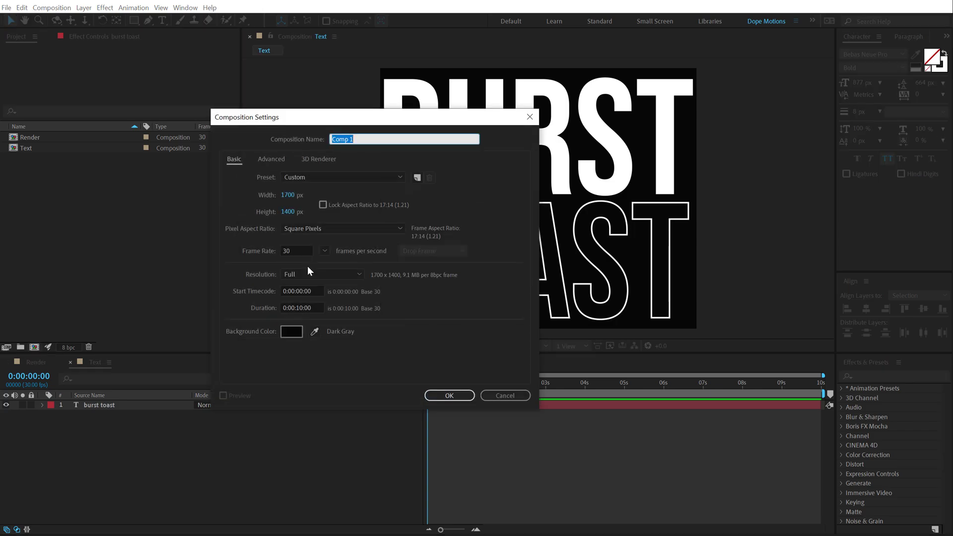
{"action": "left_click", "coordinate": [287, 194]}
{"action": "type", "text": "2000"}
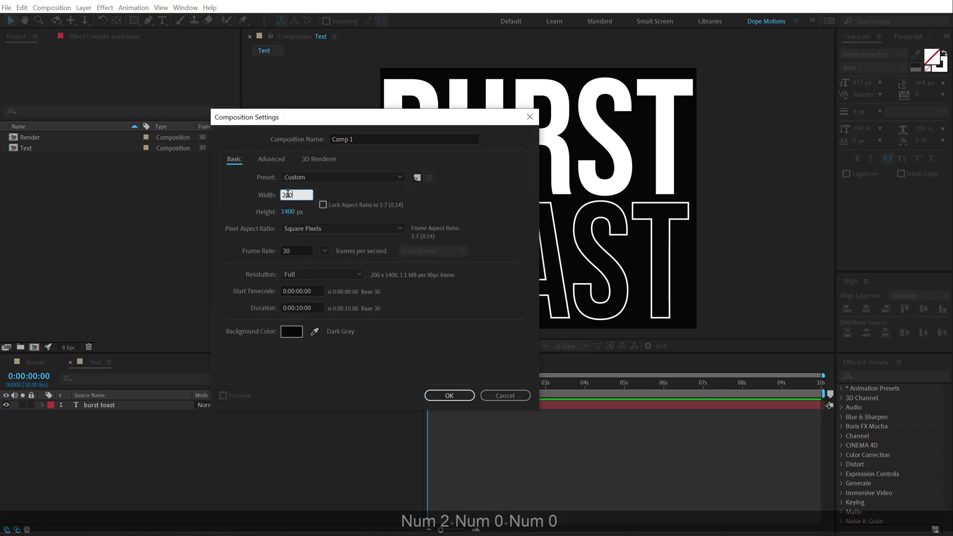
{"action": "left_click", "coordinate": [289, 211]}
{"action": "type", "text": "2000"}
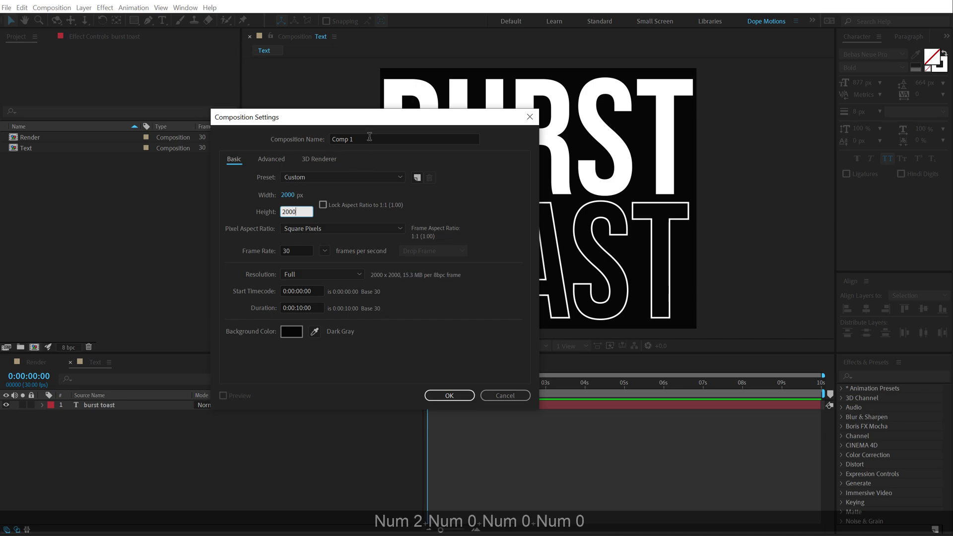
{"action": "left_click", "coordinate": [236, 142]}
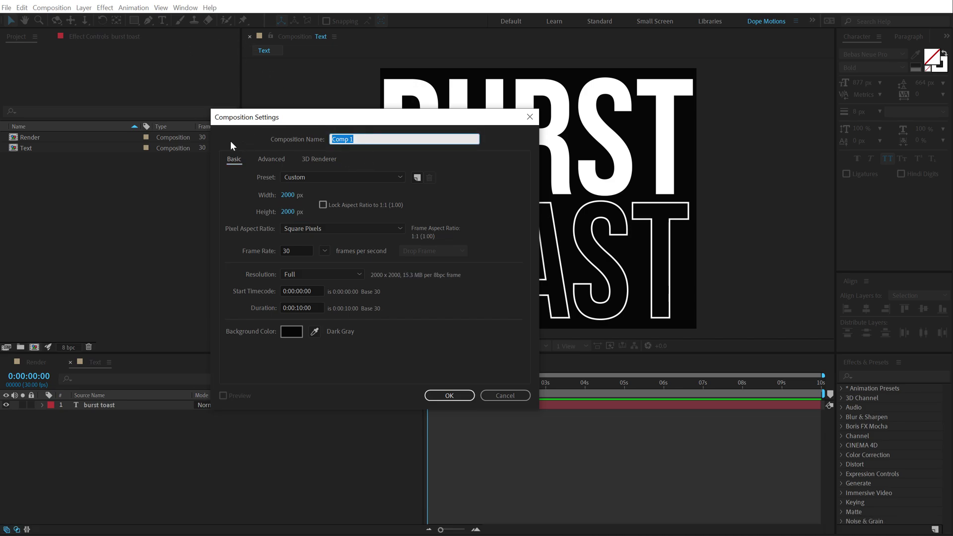
{"action": "type", "text": "Pattern"}
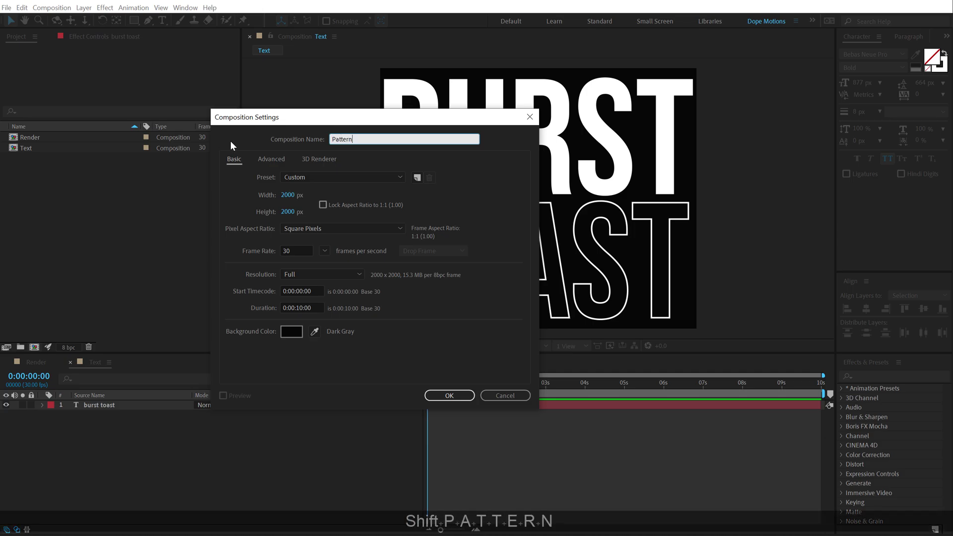
{"action": "key", "text": "Return"}
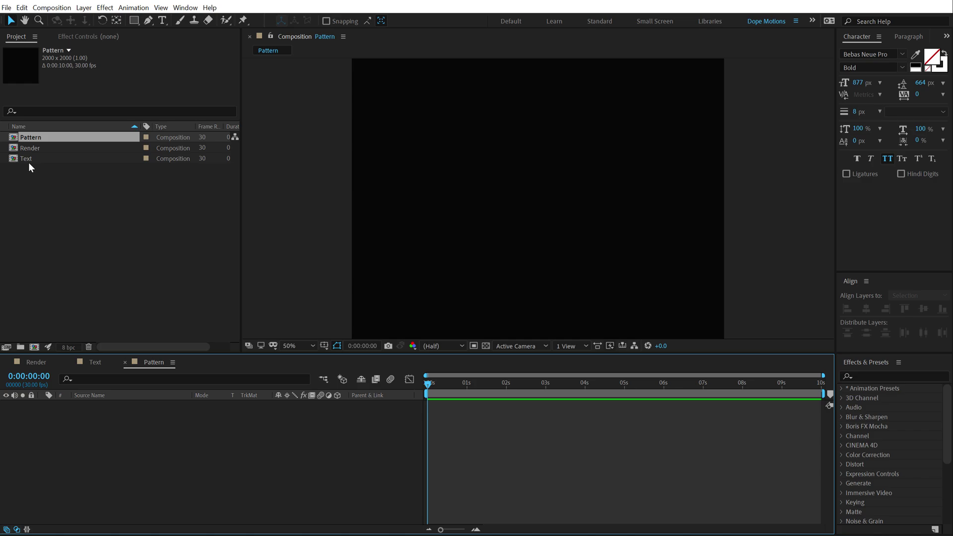
{"action": "left_click_drag", "start_coordinate": [29, 162], "coordinate": [441, 313]}
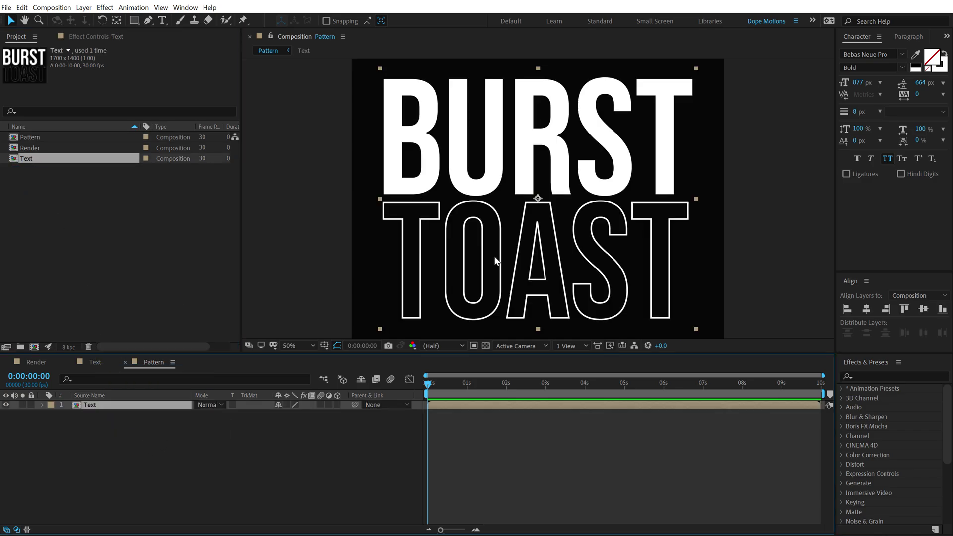
{"action": "key", "text": "comma"}
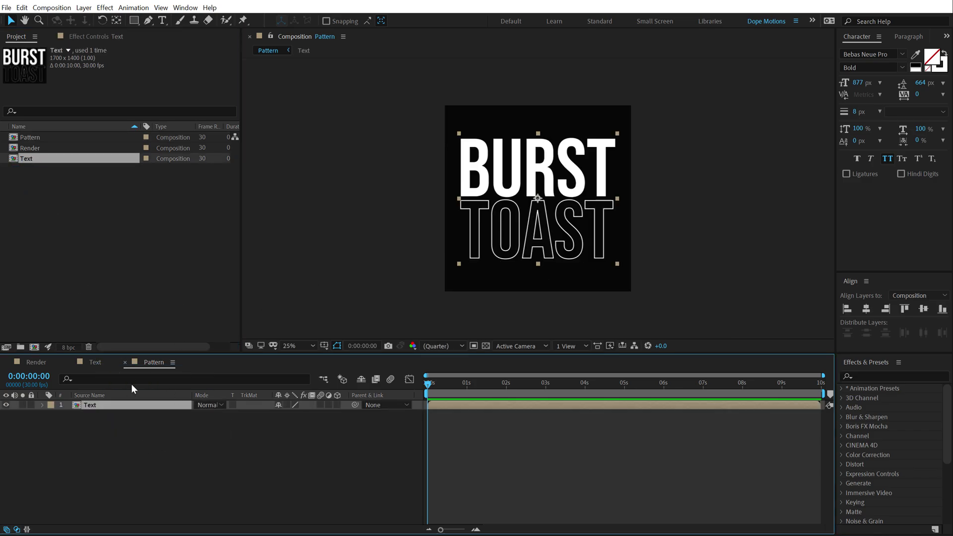
Apply Motion Tile to the Text layer with Output Height 1000.
{"action": "left_click", "coordinate": [867, 377]}
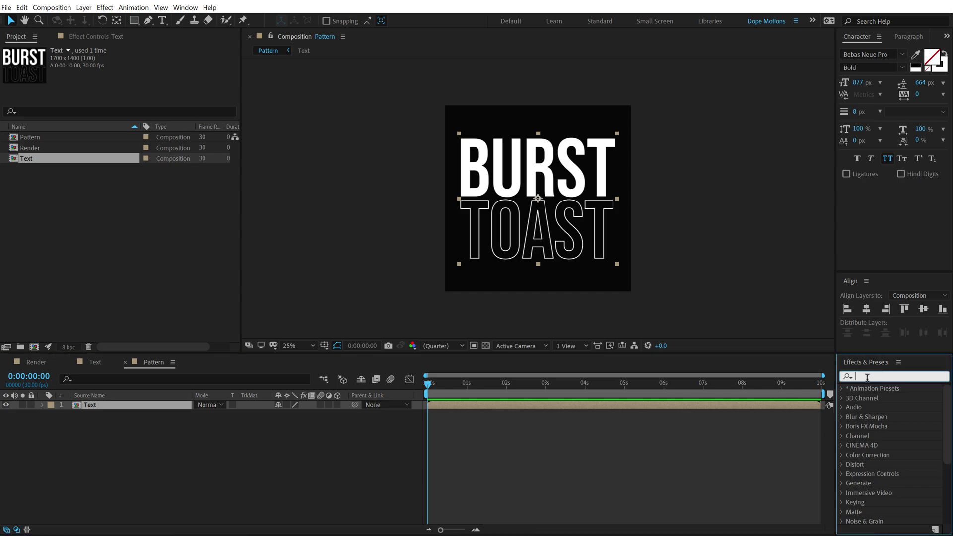
{"action": "type", "text": "motion"}
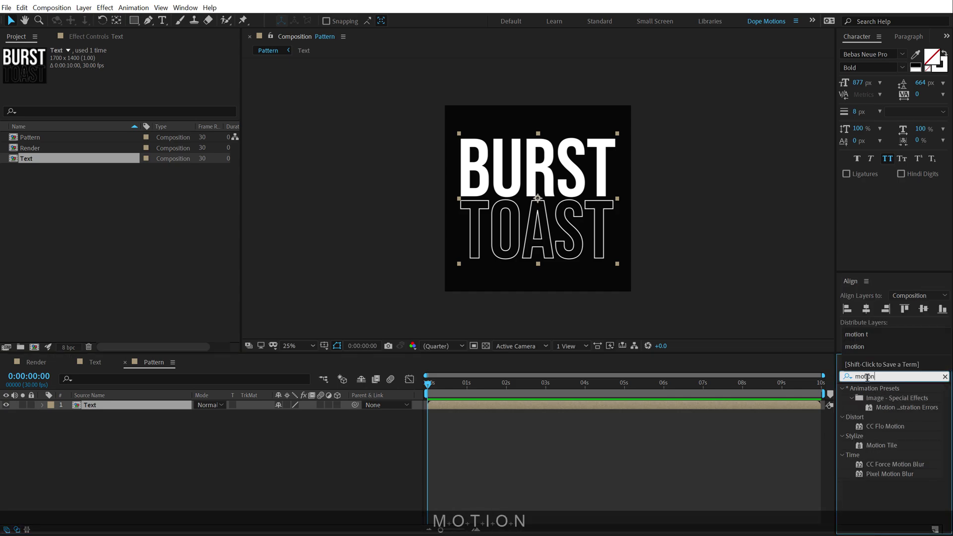
{"action": "double_click", "coordinate": [880, 445]}
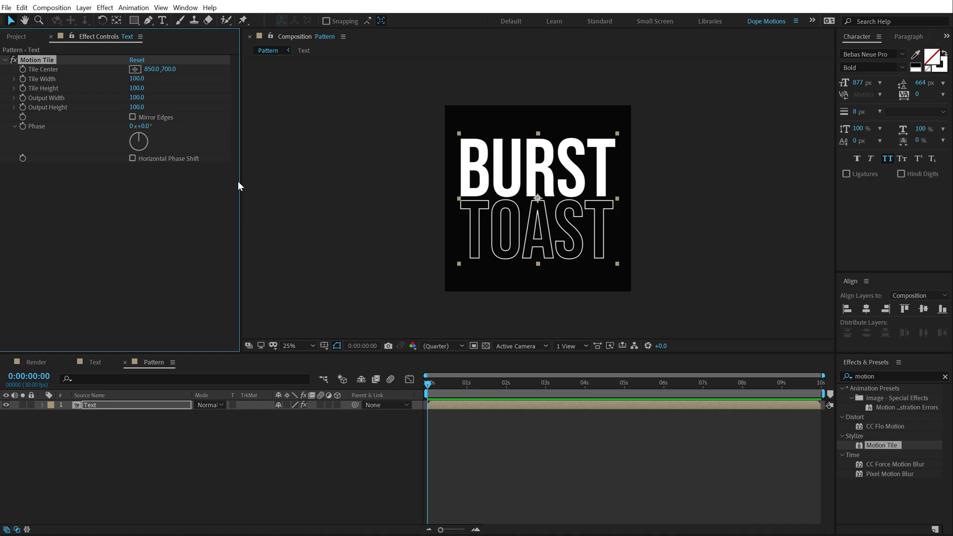
{"action": "left_click_drag", "start_coordinate": [135, 110], "coordinate": [159, 110]}
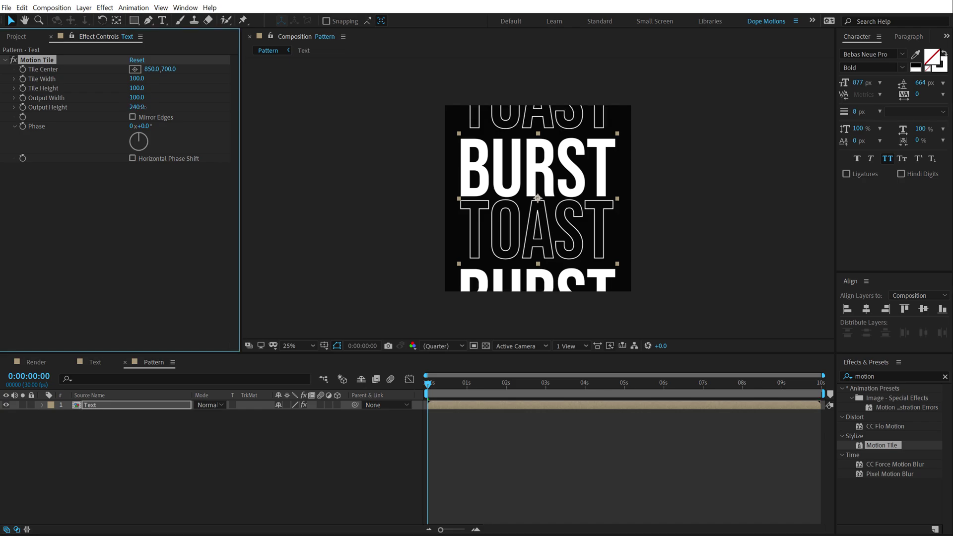
{"action": "left_click", "coordinate": [135, 107]}
{"action": "type", "text": "1000"}
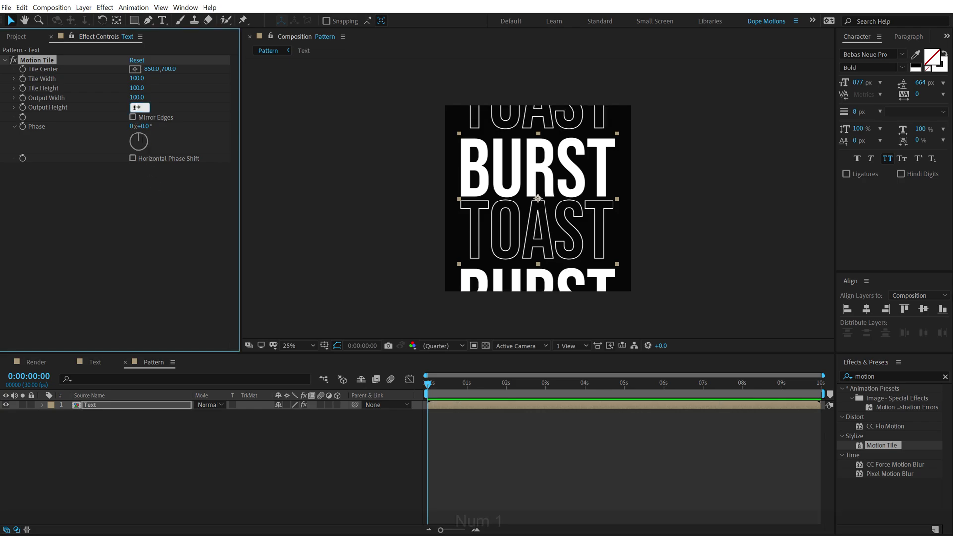
{"action": "key", "text": "Return"}
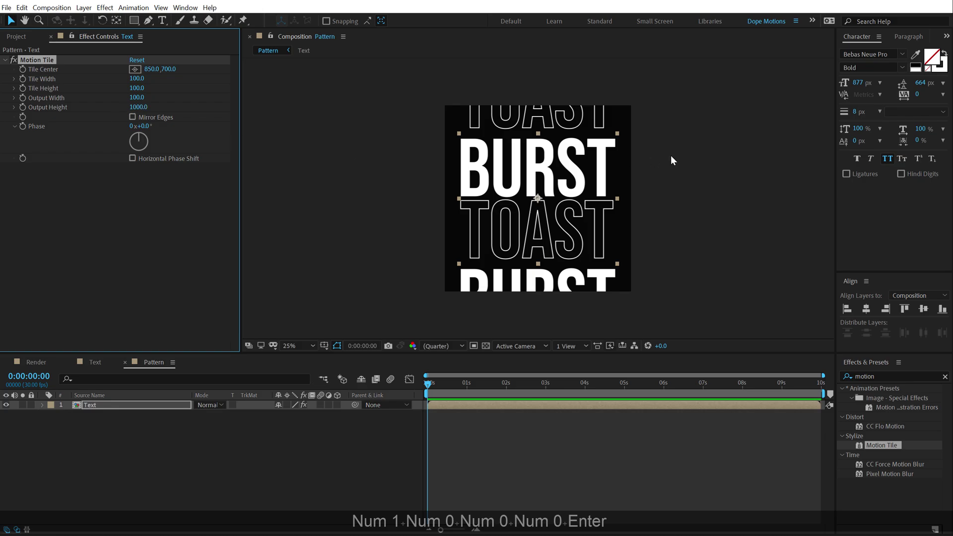
{"action": "scroll", "coordinate": [538, 134], "scroll_direction": "up", "scroll_amount": 1}
{"action": "left_click_drag", "start_coordinate": [538, 134], "coordinate": [538, 183]}
{"action": "scroll", "coordinate": [514, 128], "scroll_direction": "down", "scroll_amount": 1}
{"action": "key", "text": "v"}
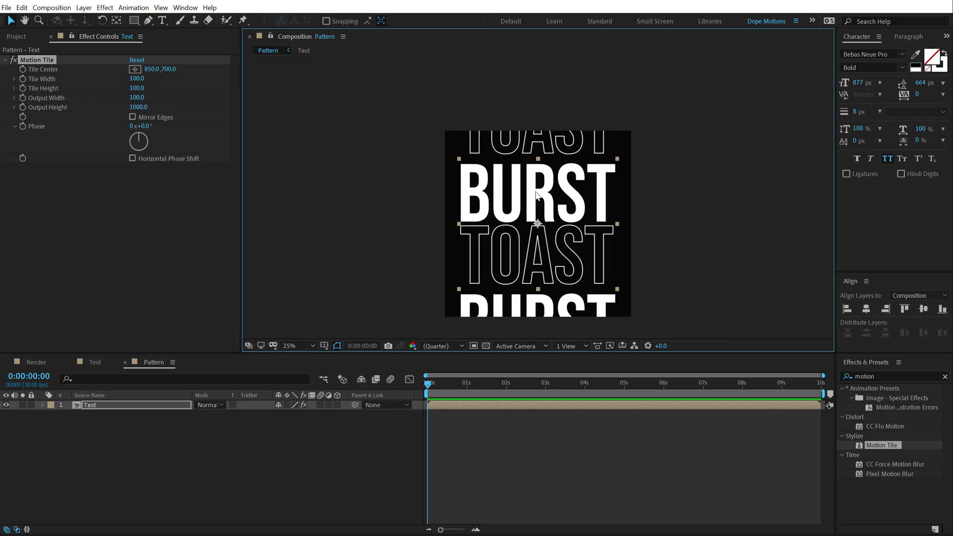
{"action": "key", "text": "period"}
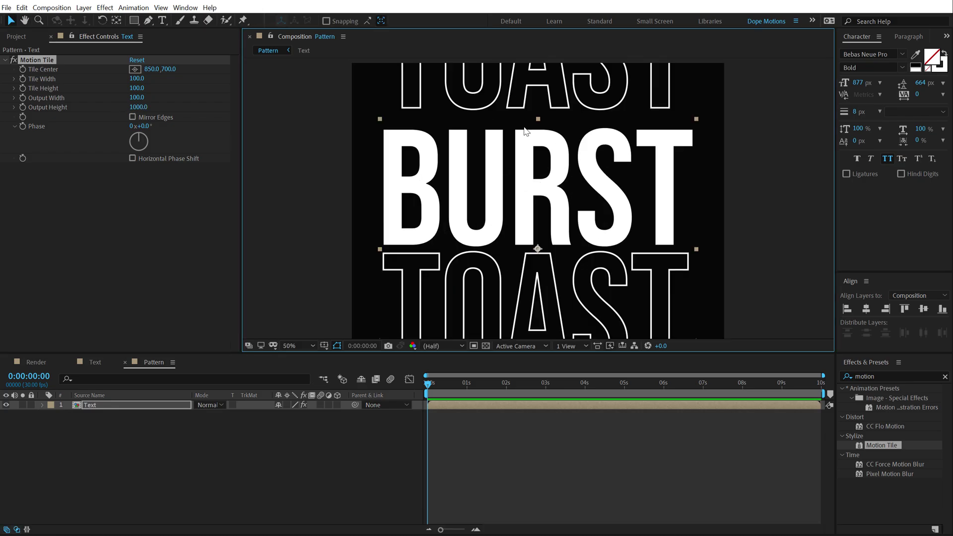
Change the Text comp to 1700×1300 and shrink the BURST TOAST lettering to 857 px.
{"action": "left_click", "coordinate": [94, 363]}
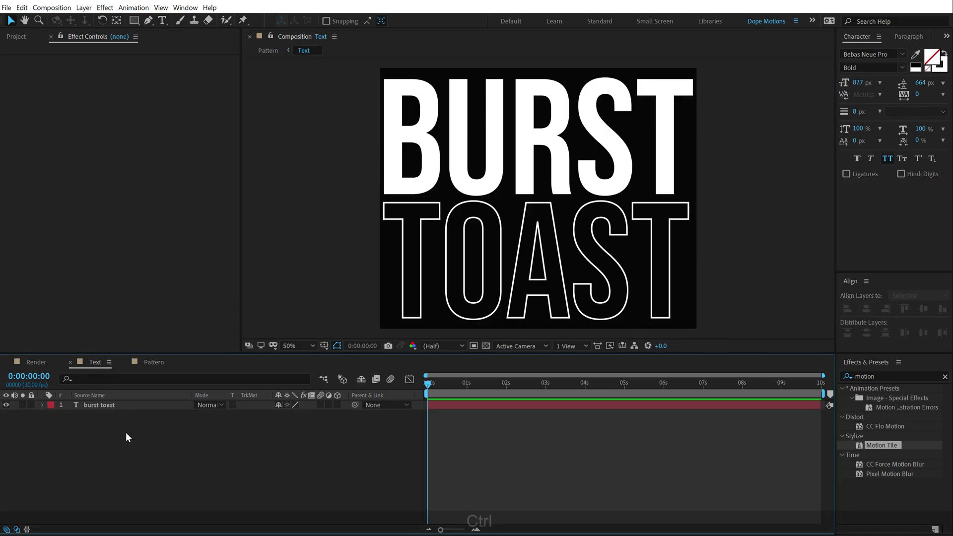
{"action": "key", "text": "ctrl+k"}
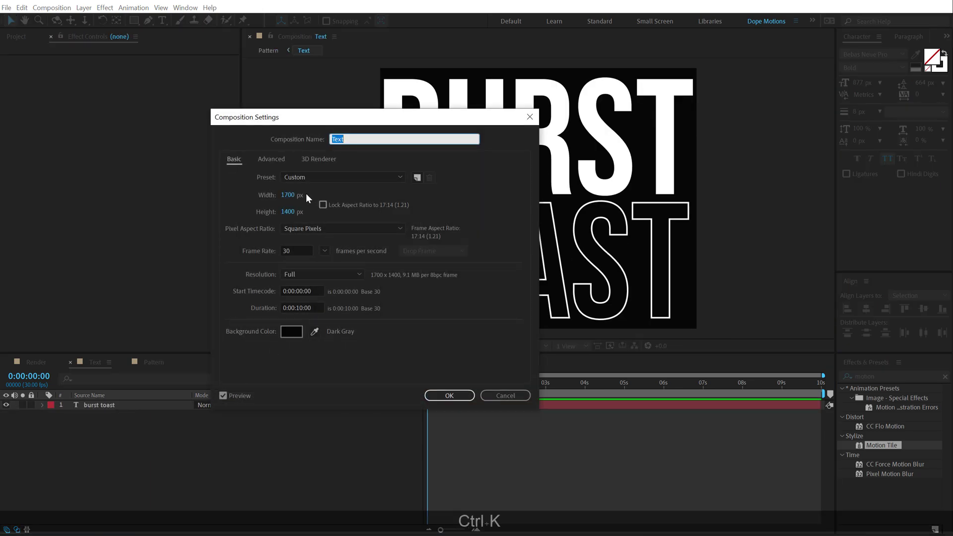
{"action": "left_click", "coordinate": [288, 195]}
{"action": "key", "text": "Return"}
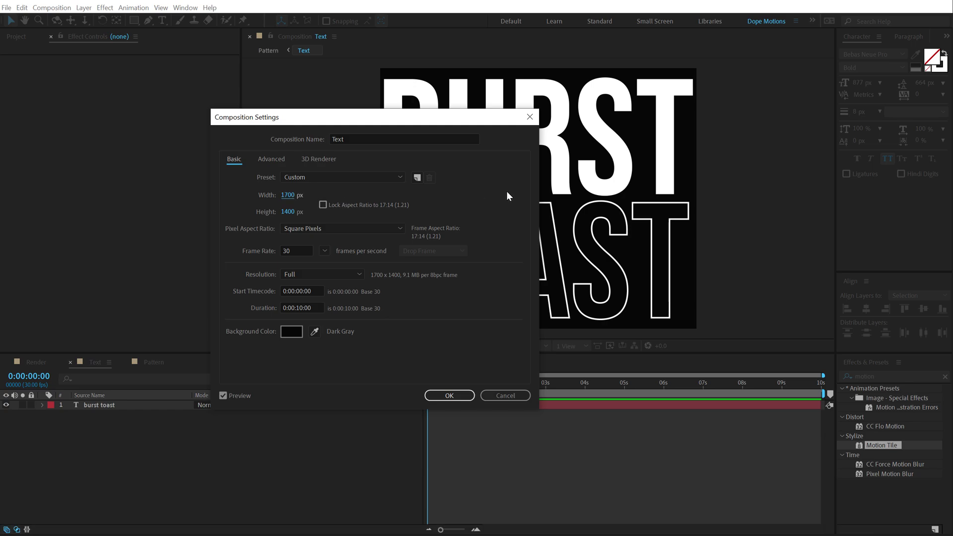
{"action": "left_click", "coordinate": [286, 212]}
{"action": "type", "text": "1300"}
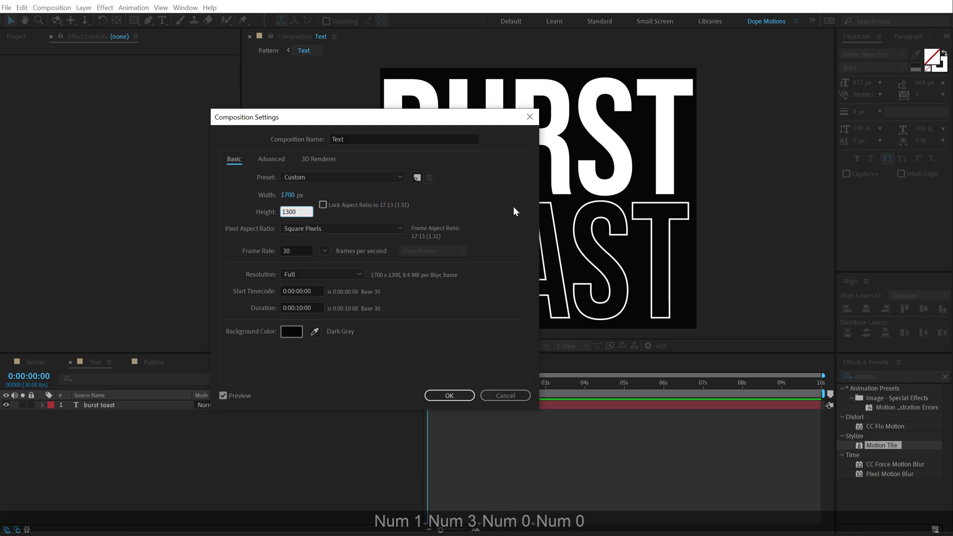
{"action": "key", "text": "Return"}
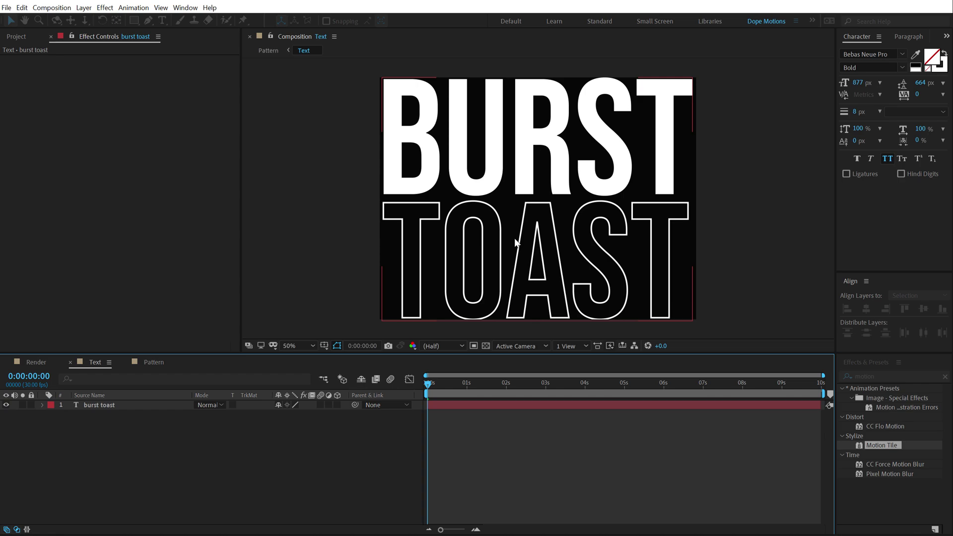
{"action": "key", "text": "Escape"}
{"action": "left_click_drag", "start_coordinate": [852, 82], "coordinate": [844, 82]}
{"action": "left_click", "coordinate": [198, 446]}
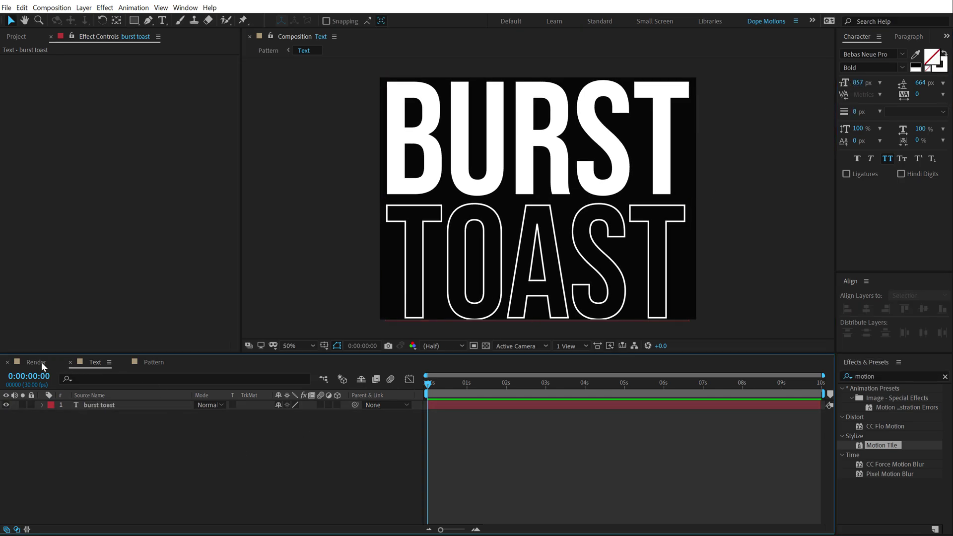
Tighten the BURST TOAST leading to 649 px, centre it horizontally, and return to Pattern.
{"action": "left_click", "coordinate": [158, 361]}
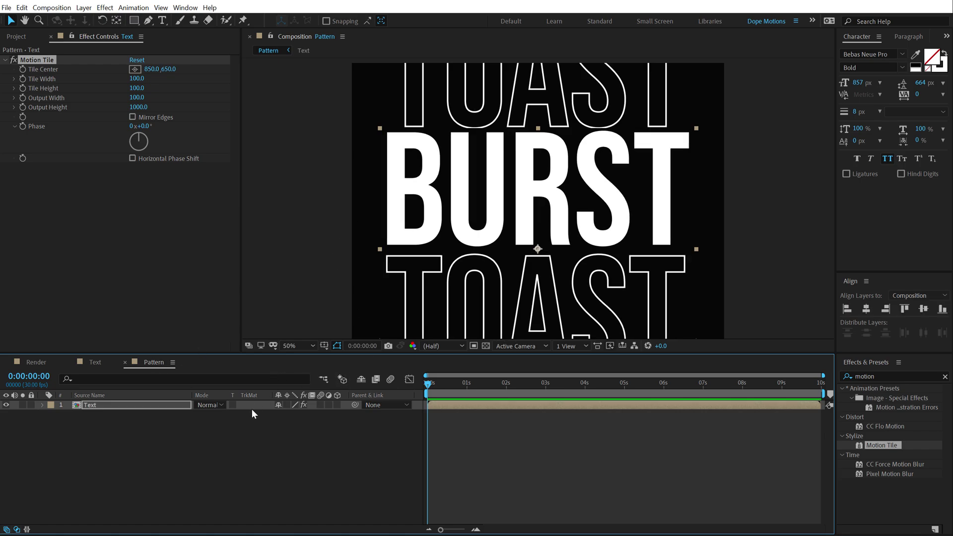
{"action": "left_click", "coordinate": [106, 361]}
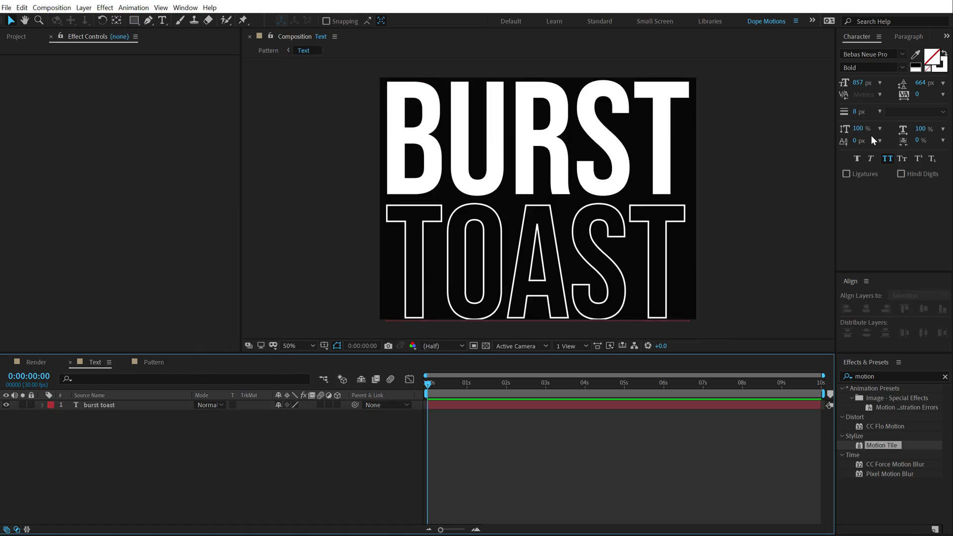
{"action": "left_click_drag", "start_coordinate": [922, 83], "coordinate": [893, 139]}
{"action": "left_click", "coordinate": [548, 253]}
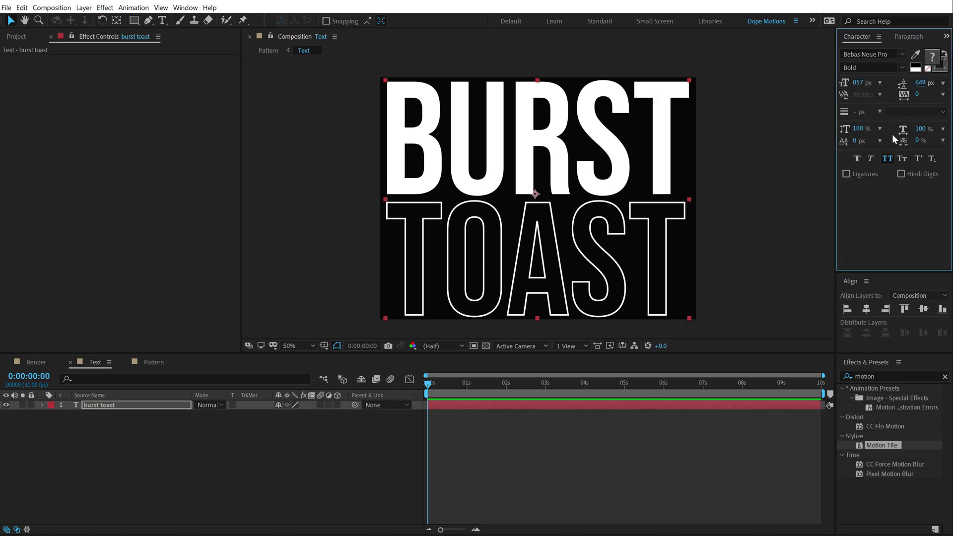
{"action": "left_click", "coordinate": [868, 308]}
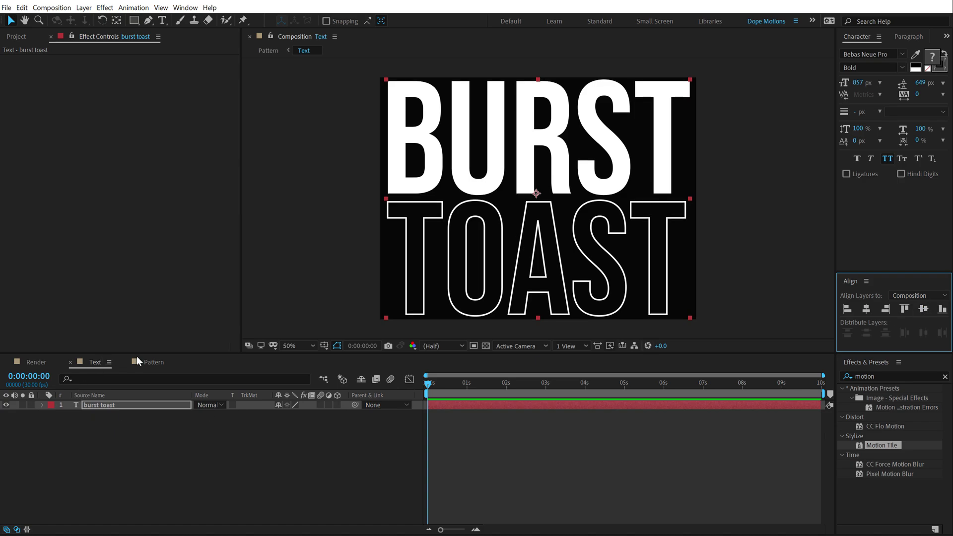
{"action": "left_click", "coordinate": [152, 361]}
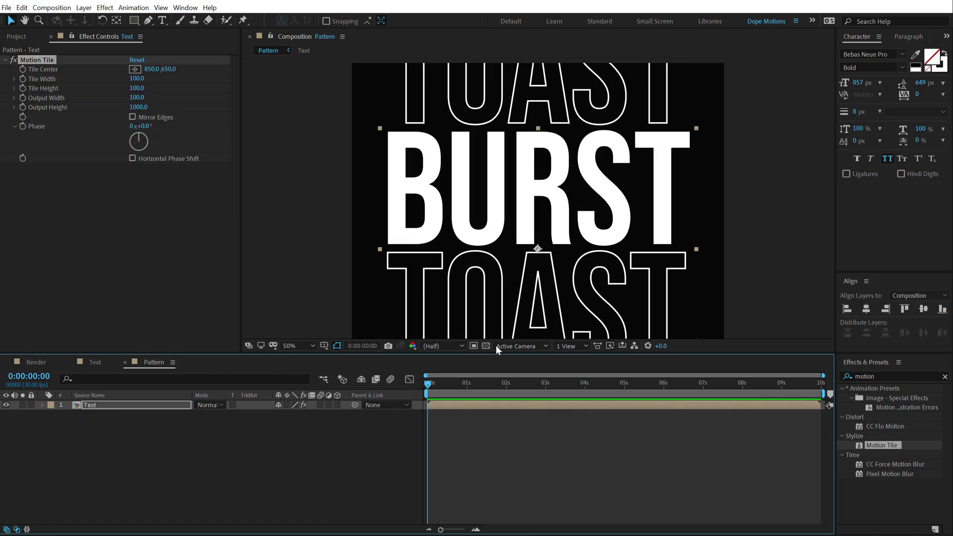
Keyframe Motion Tile's Tile Center from 850,244 at the start to a higher Y at the end.
{"action": "left_click", "coordinate": [210, 504]}
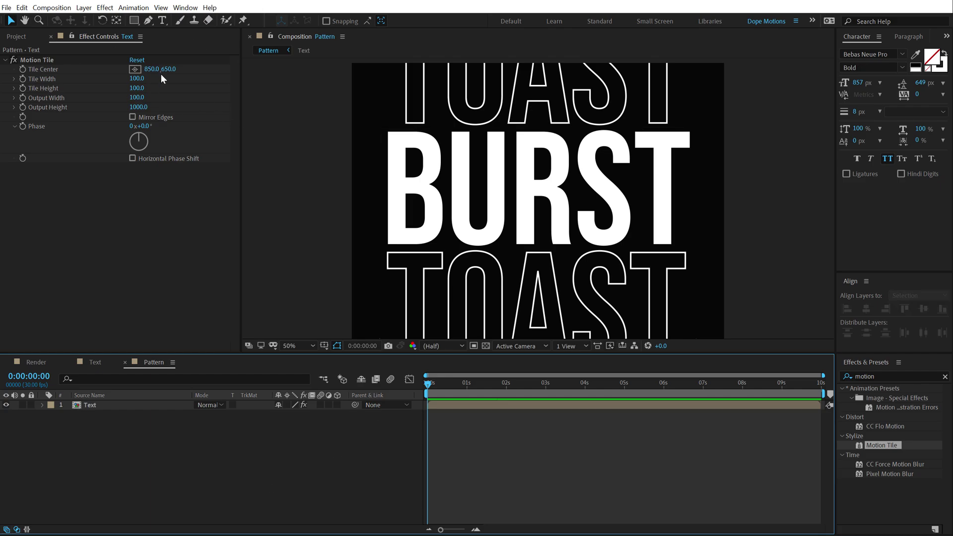
{"action": "left_click_drag", "start_coordinate": [170, 69], "coordinate": [70, 69]}
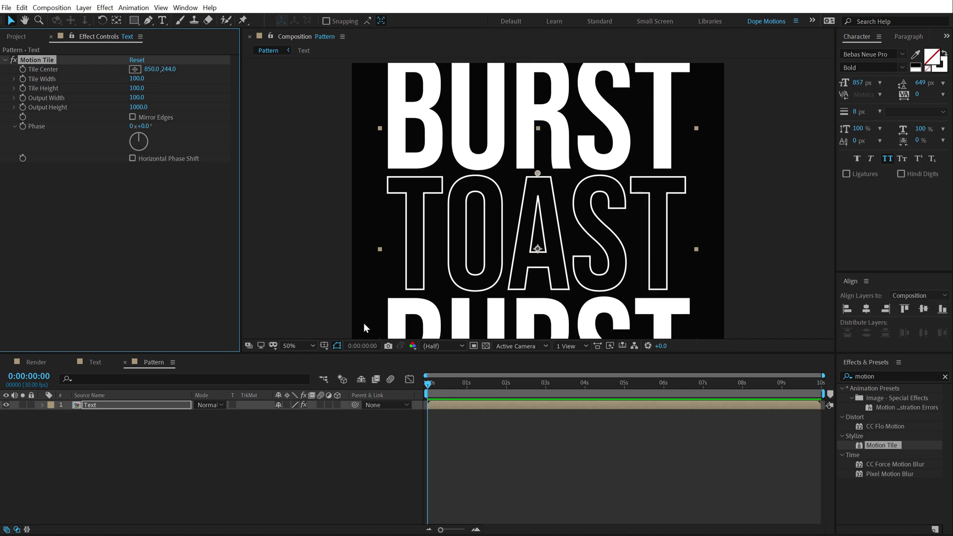
{"action": "left_click", "coordinate": [23, 69]}
{"action": "left_click_drag", "start_coordinate": [738, 383], "coordinate": [850, 382]}
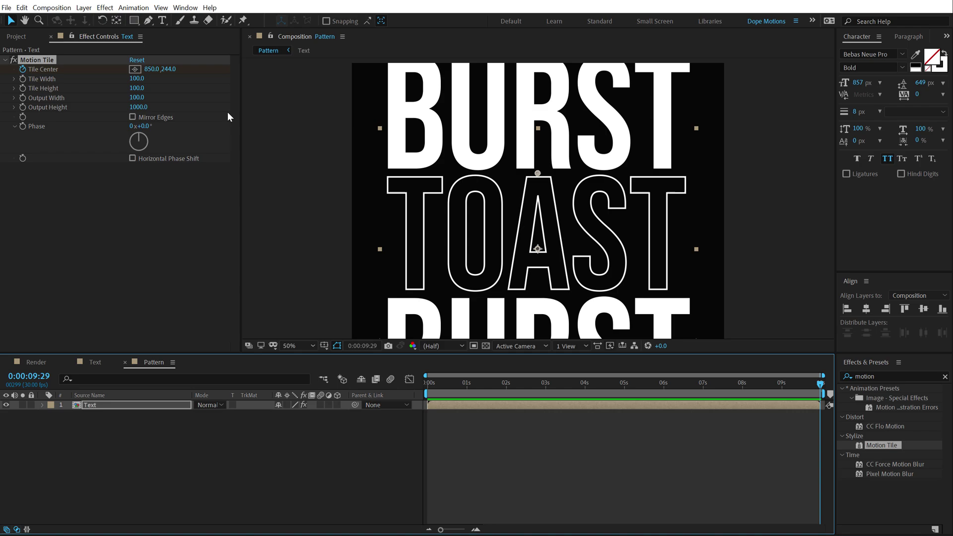
{"action": "left_click_drag", "start_coordinate": [161, 71], "coordinate": [327, 71]}
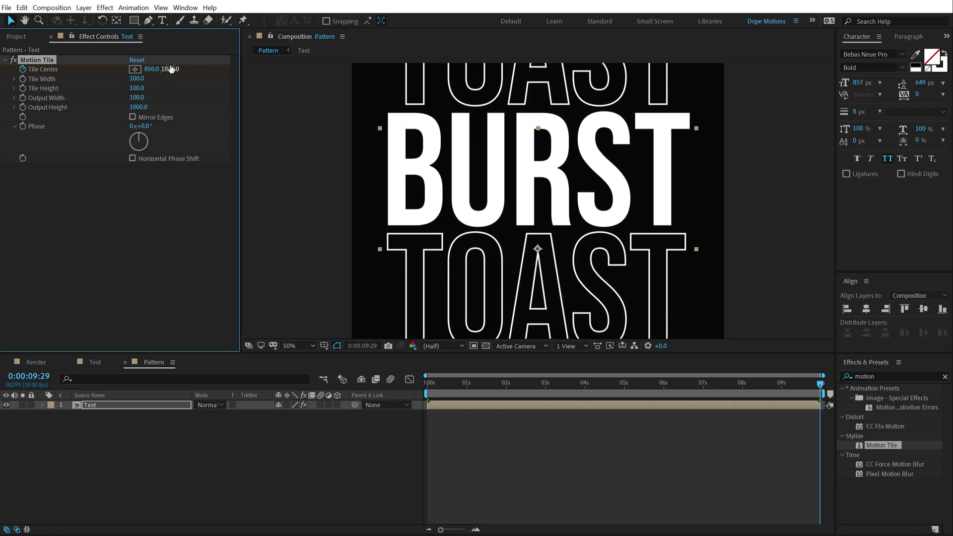
{"action": "left_click_drag", "start_coordinate": [173, 69], "coordinate": [351, 72]}
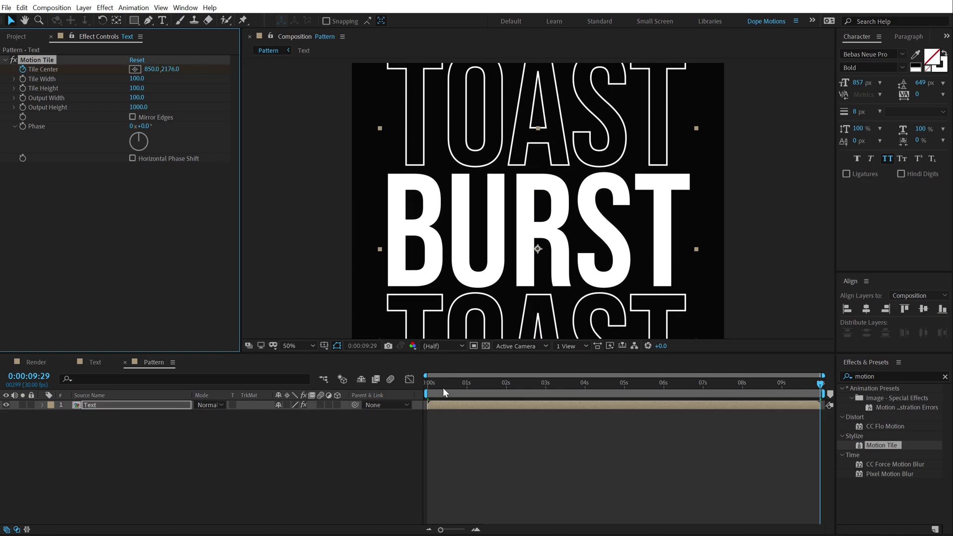
{"action": "left_click", "coordinate": [411, 385]}
Set the end Tile Center to 850,2601 and preview the looping vertical scroll.
{"action": "key", "text": "Home"}
{"action": "key", "text": "space"}
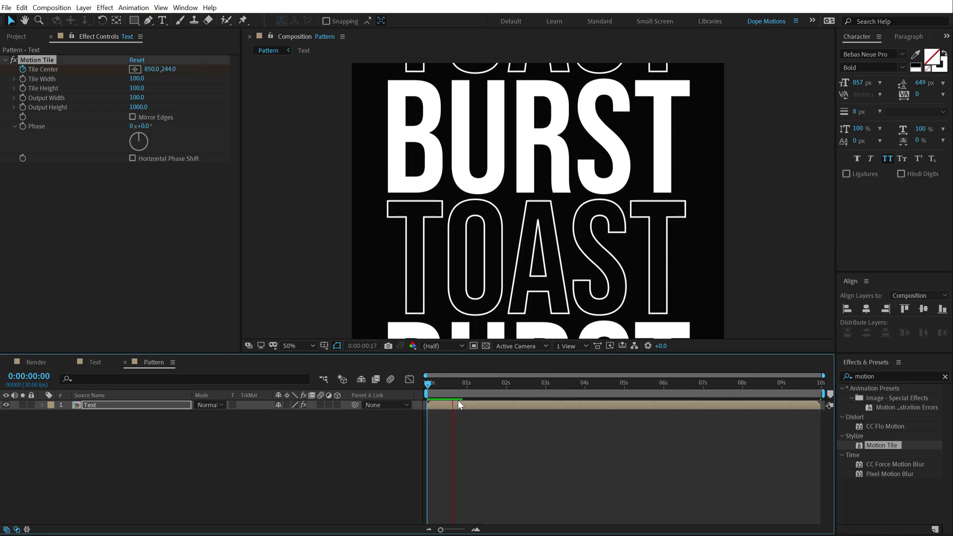
{"action": "left_click", "coordinate": [820, 383]}
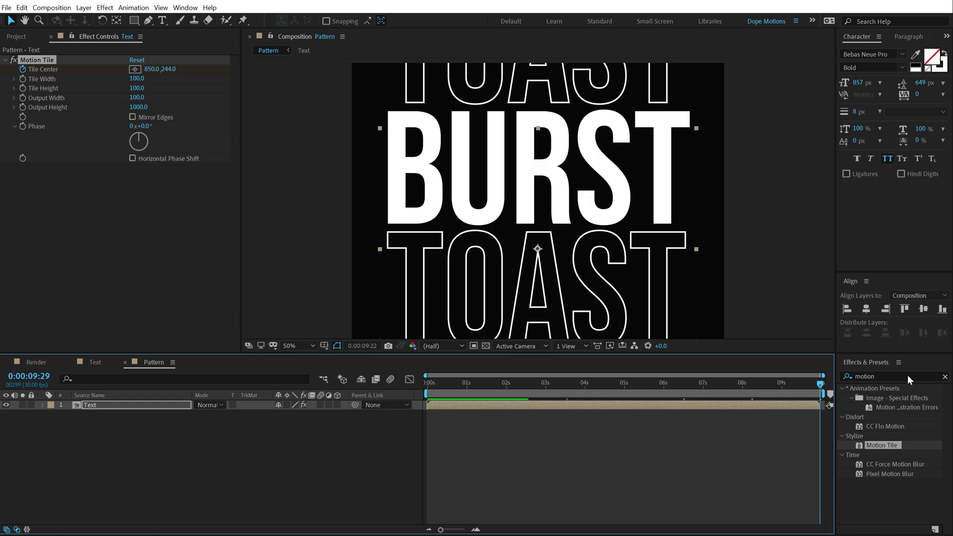
{"action": "left_click_drag", "start_coordinate": [167, 69], "coordinate": [401, 72]}
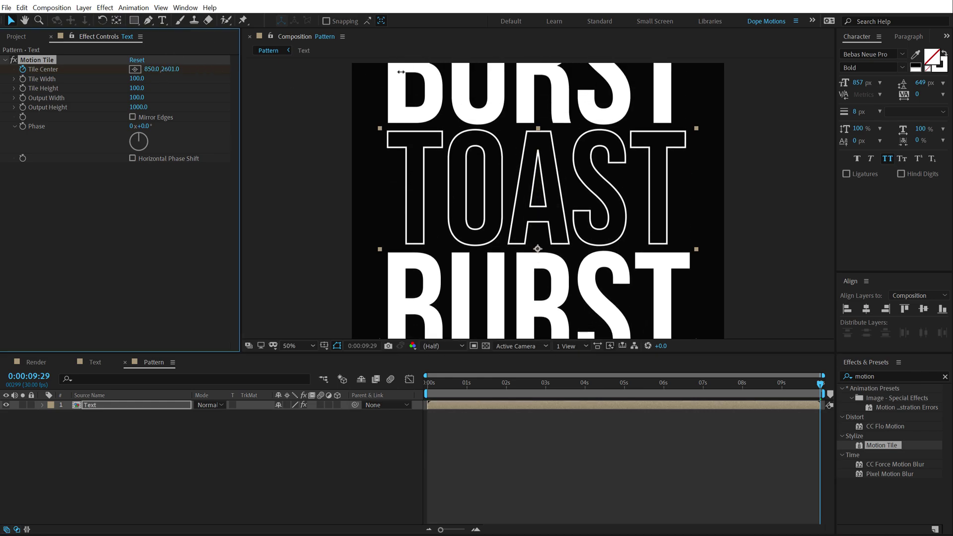
{"action": "left_click", "coordinate": [389, 384]}
{"action": "key", "text": "Home"}
{"action": "key", "text": "space"}
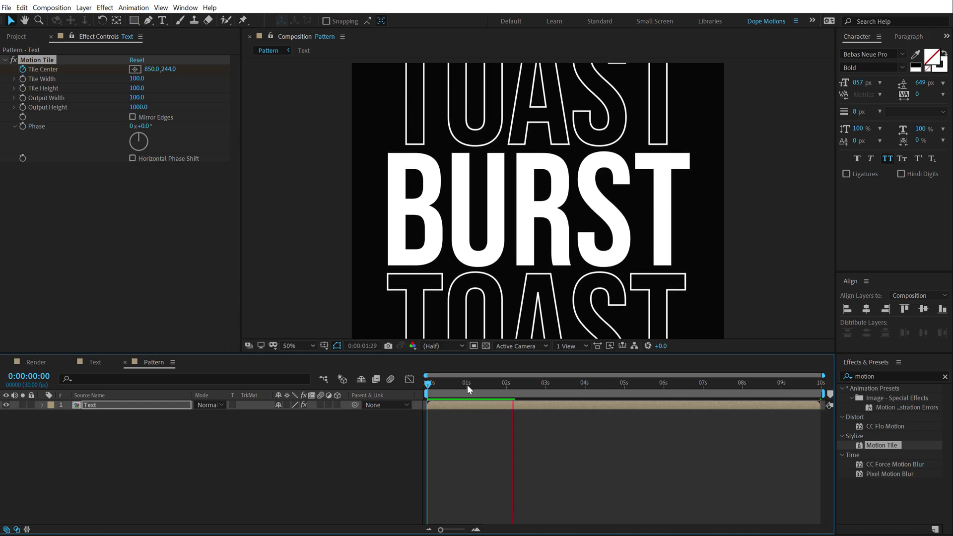
{"action": "key", "text": "space"}
Place the Pattern composition into the Render composition.
{"action": "left_click", "coordinate": [17, 36]}
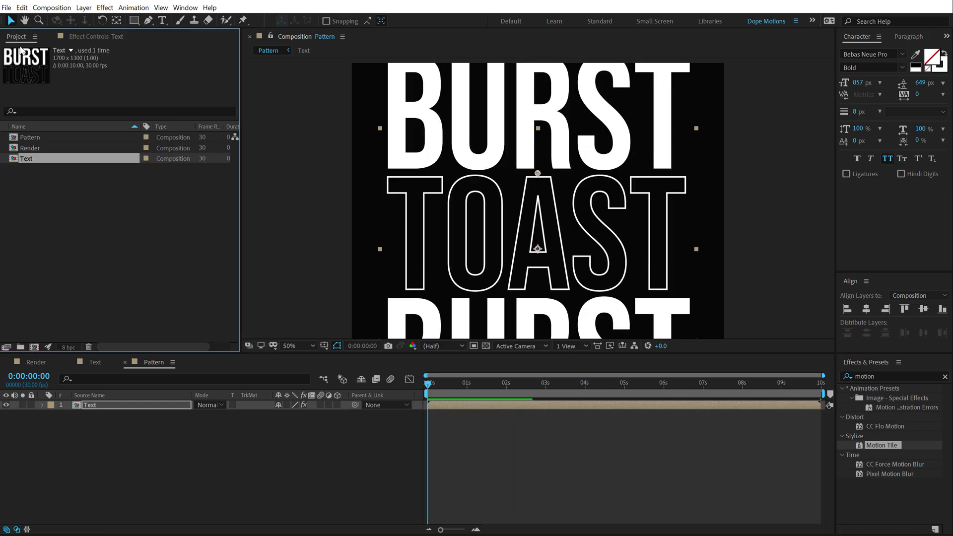
{"action": "left_click", "coordinate": [58, 324]}
{"action": "left_click", "coordinate": [30, 362]}
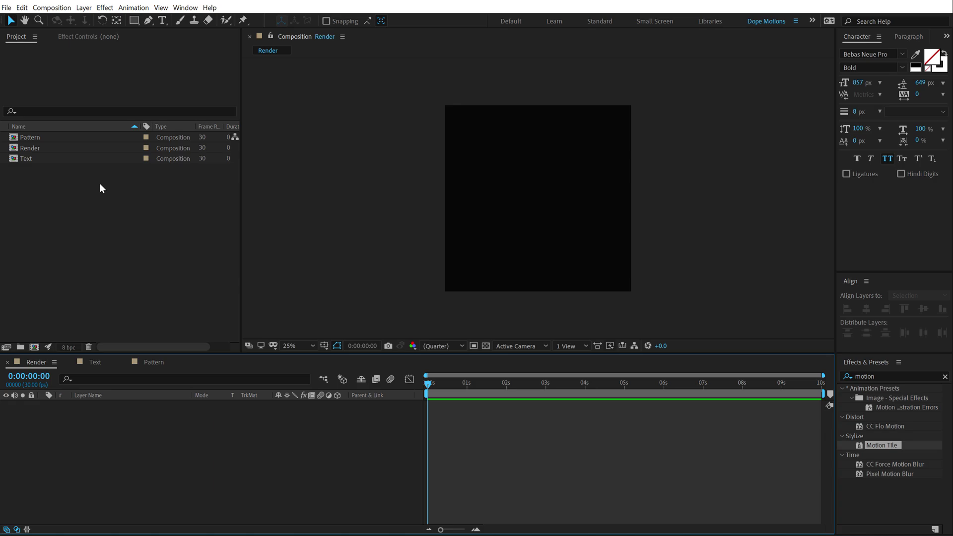
{"action": "left_click_drag", "start_coordinate": [28, 137], "coordinate": [112, 437]}
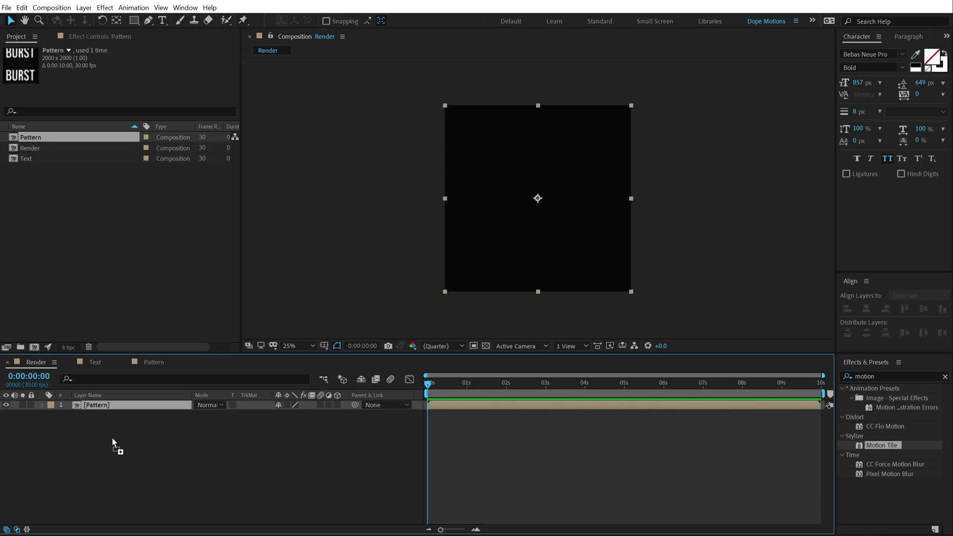
{"action": "left_click", "coordinate": [110, 453]}
Add a near-black 2000×2000 solid named BG beneath the Pattern layer.
{"action": "key", "text": "ctrl+y"}
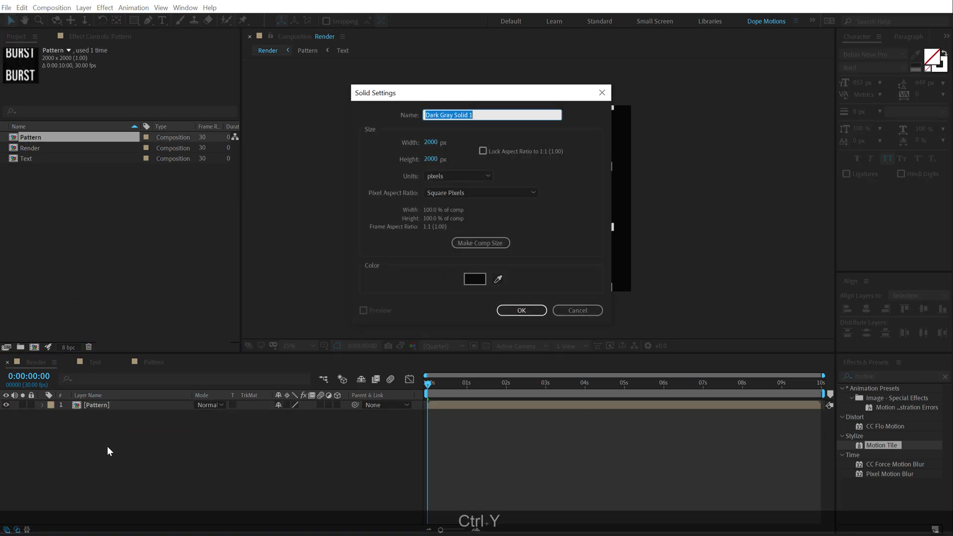
{"action": "type", "text": "BG"}
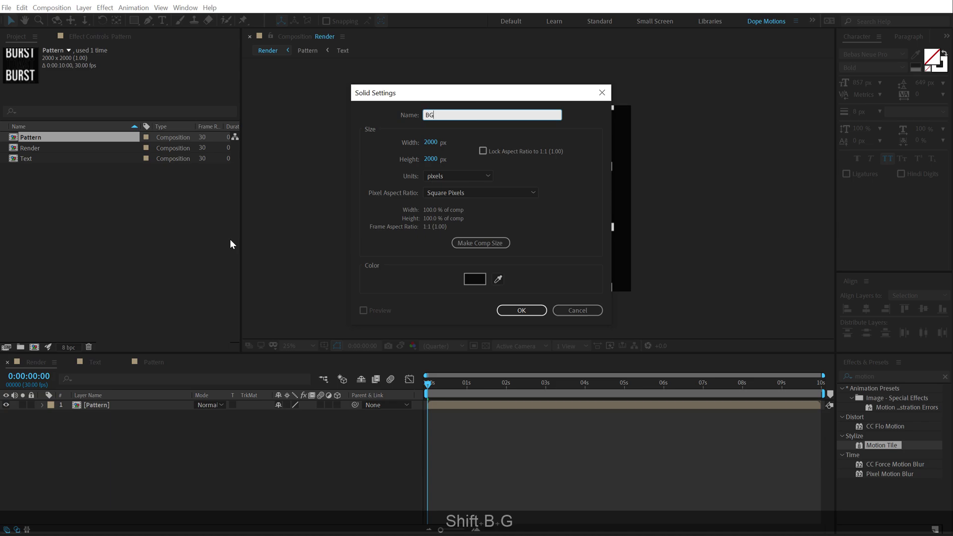
{"action": "left_click", "coordinate": [474, 279]}
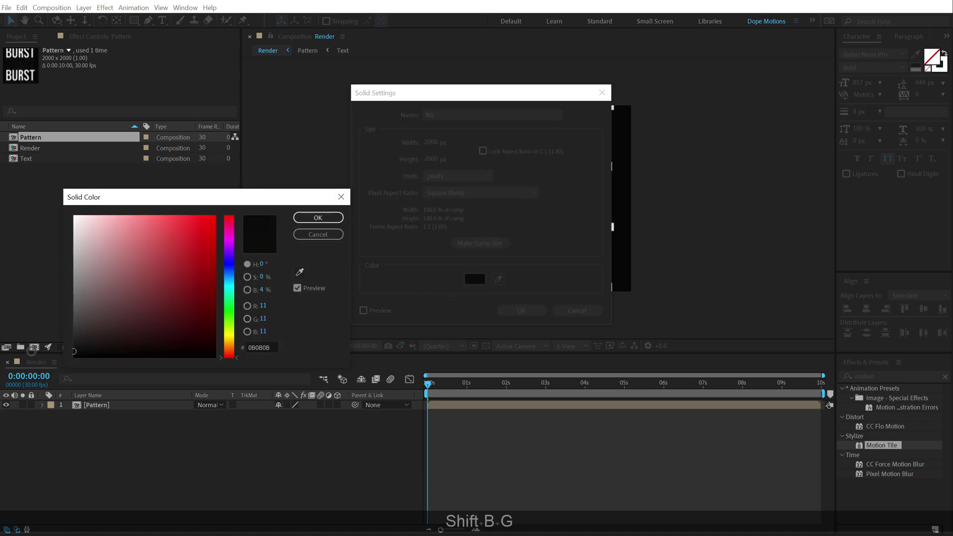
{"action": "left_click", "coordinate": [318, 217]}
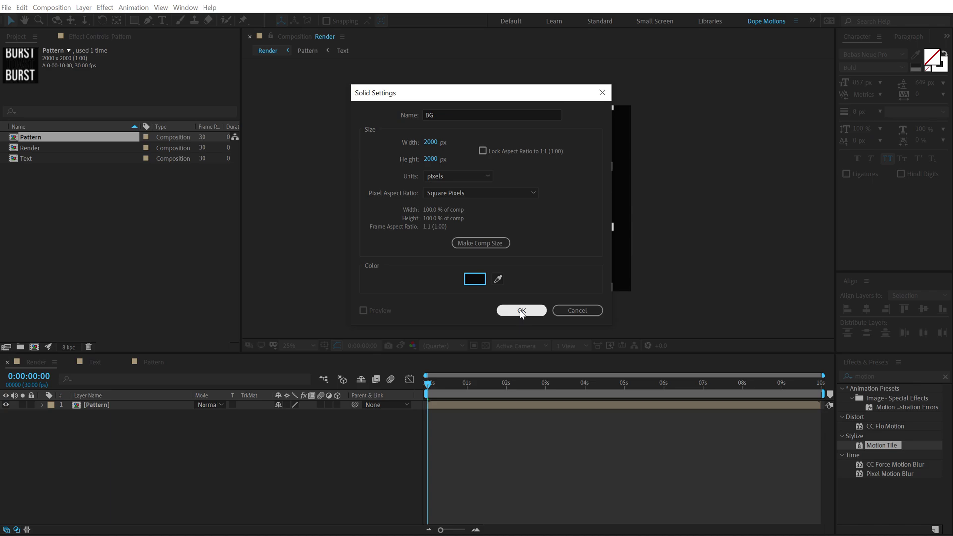
{"action": "left_click", "coordinate": [521, 310]}
{"action": "left_click_drag", "start_coordinate": [136, 402], "coordinate": [120, 431]}
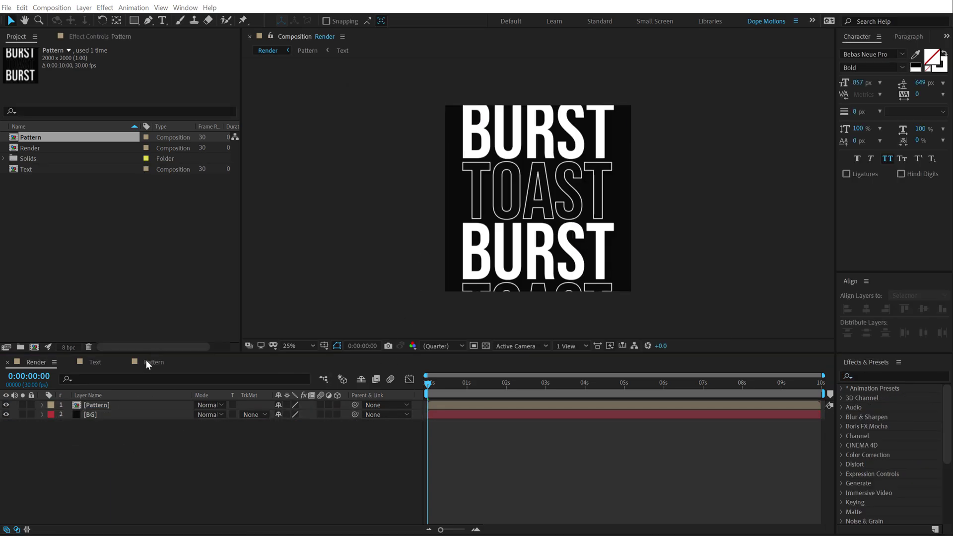
Apply Bezier Warp to the Pattern layer, found by searching 'bez' in Effects & Presets.
{"action": "left_click", "coordinate": [96, 406]}
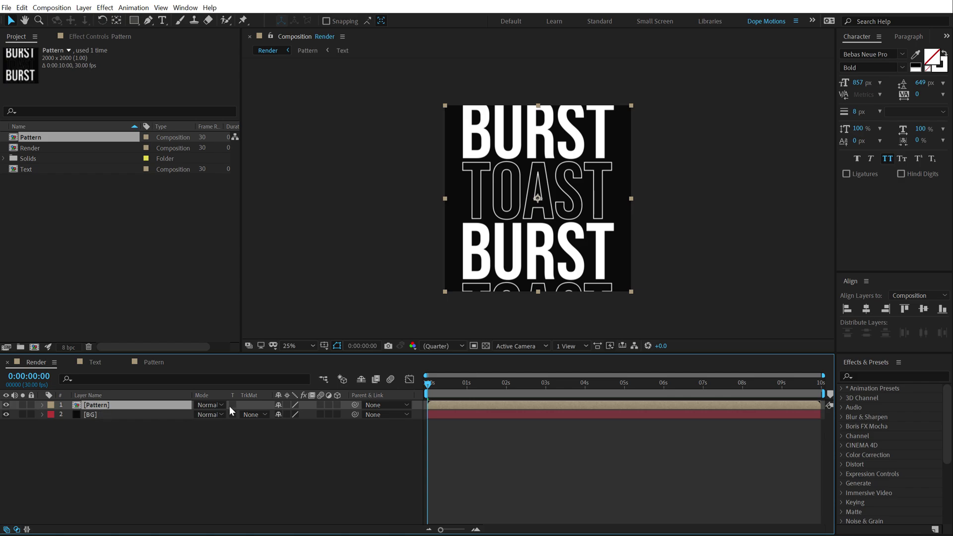
{"action": "left_click", "coordinate": [872, 378]}
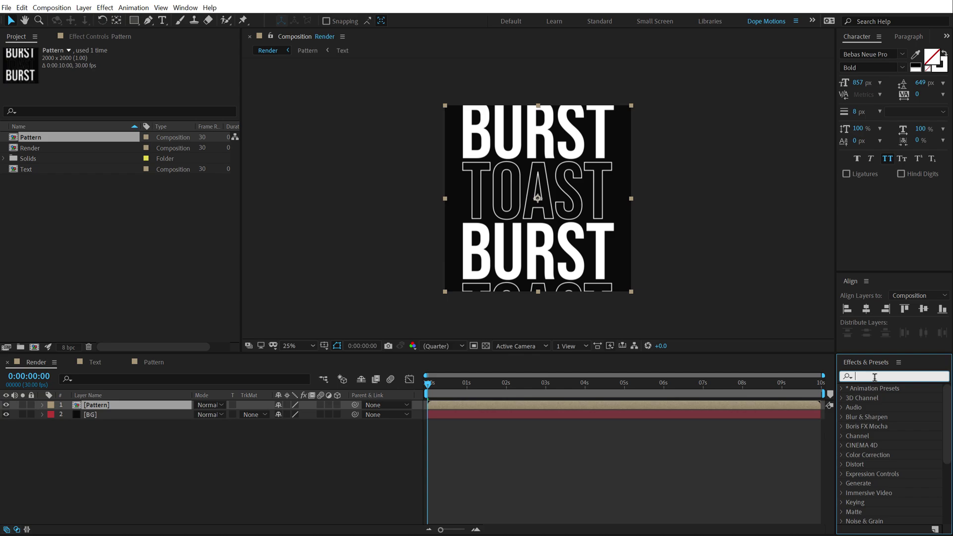
{"action": "type", "text": "bez"}
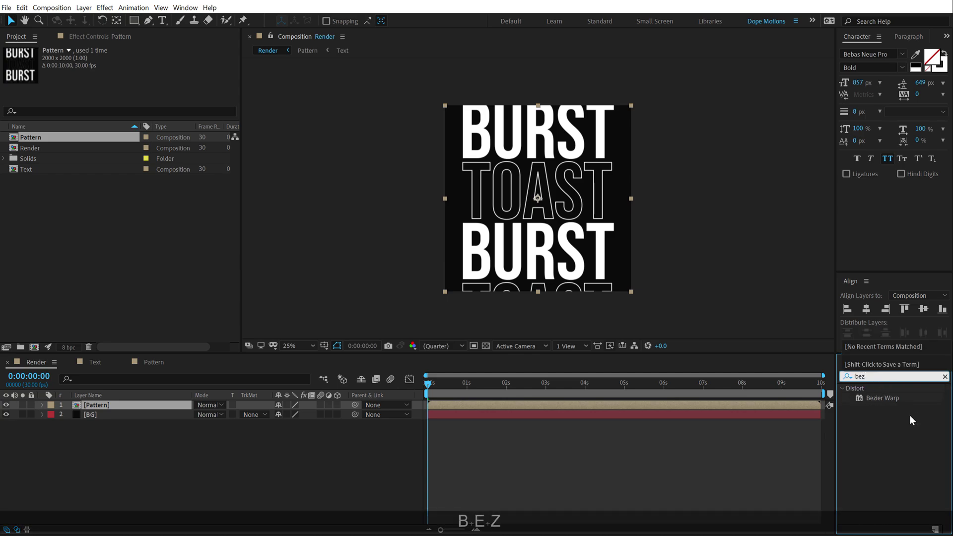
{"action": "double_click", "coordinate": [876, 398]}
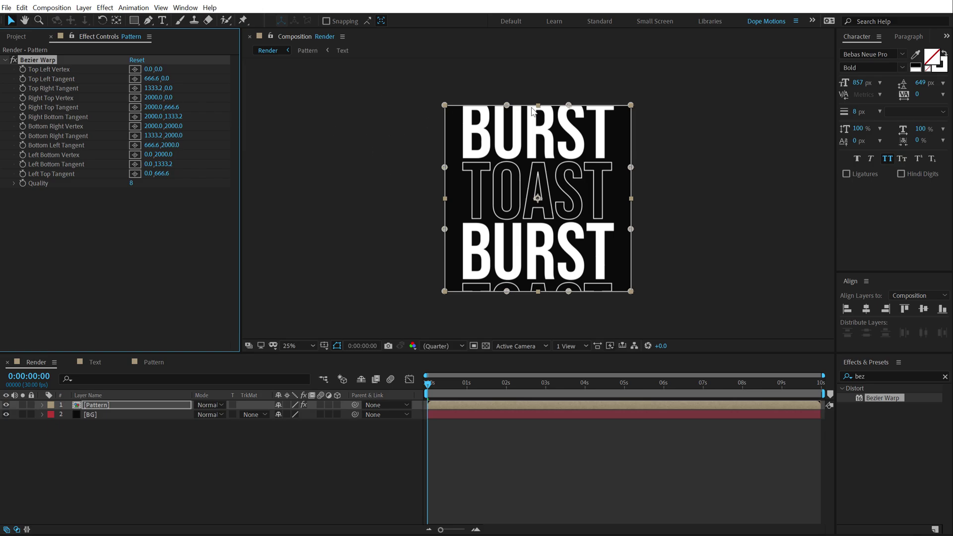
{"action": "scroll", "coordinate": [521, 114], "scroll_direction": "up", "scroll_amount": 3}
{"action": "scroll", "coordinate": [516, 118], "scroll_direction": "down", "scroll_amount": 1}
{"action": "scroll", "coordinate": [546, 134], "scroll_direction": "down", "scroll_amount": 2}
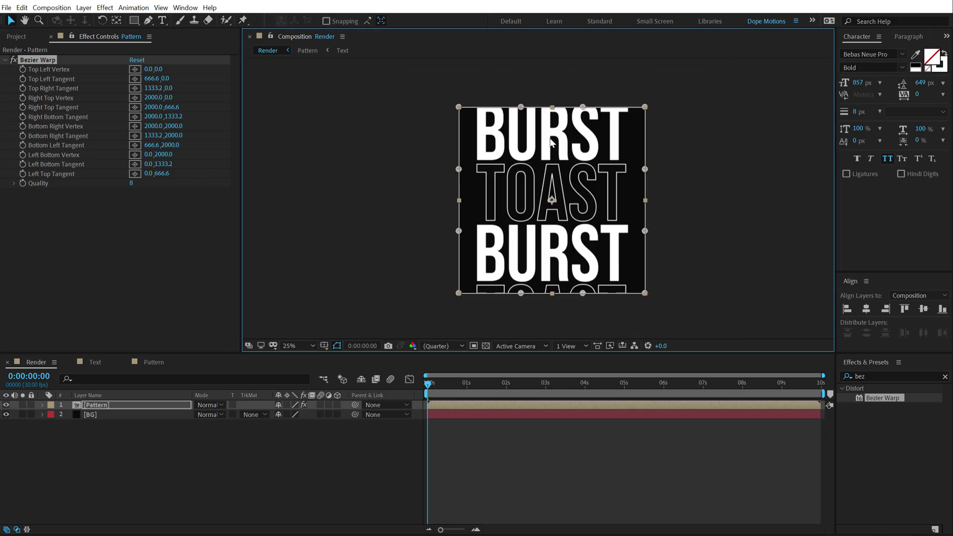
Pull all eight Bezier Warp tangents inward to curve the top, bottom, left and right edges.
{"action": "left_click_drag", "start_coordinate": [521, 107], "coordinate": [535, 159]}
{"action": "left_click", "coordinate": [579, 103]}
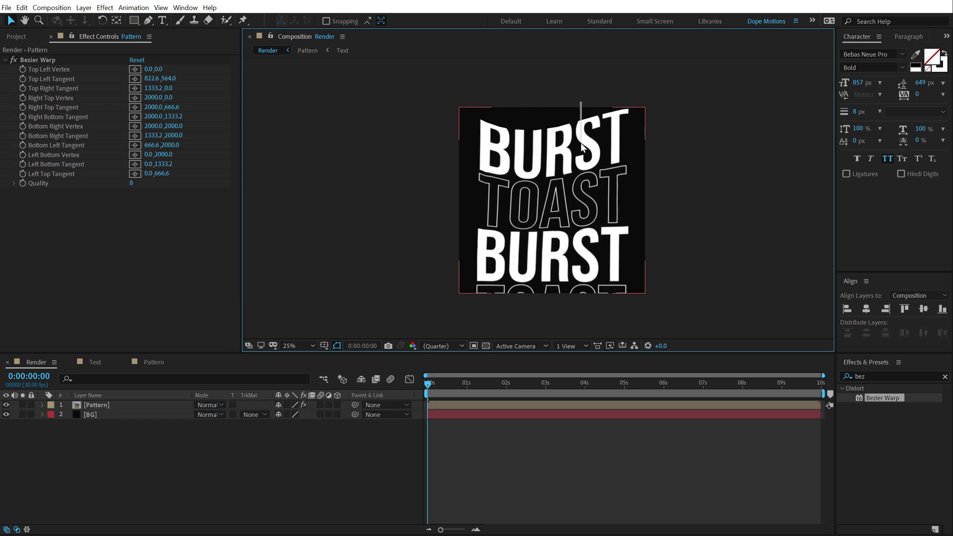
{"action": "key", "text": "ctrl+a"}
{"action": "left_click", "coordinate": [47, 63]}
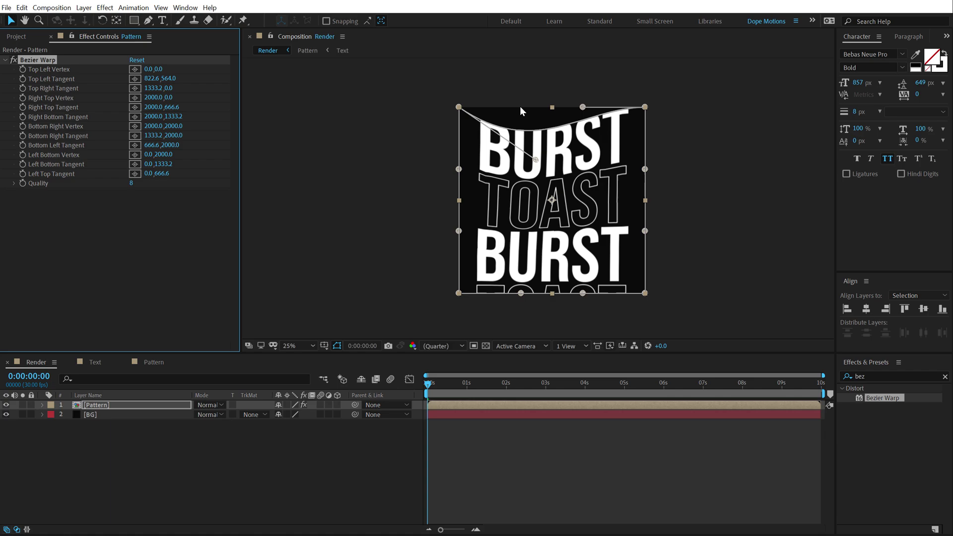
{"action": "left_click_drag", "start_coordinate": [583, 107], "coordinate": [574, 158]}
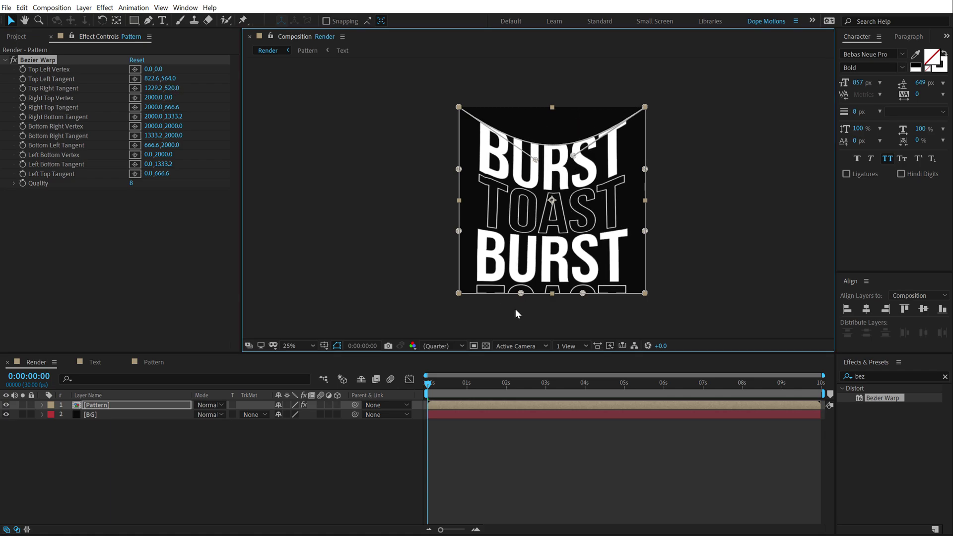
{"action": "left_click_drag", "start_coordinate": [521, 293], "coordinate": [534, 247]}
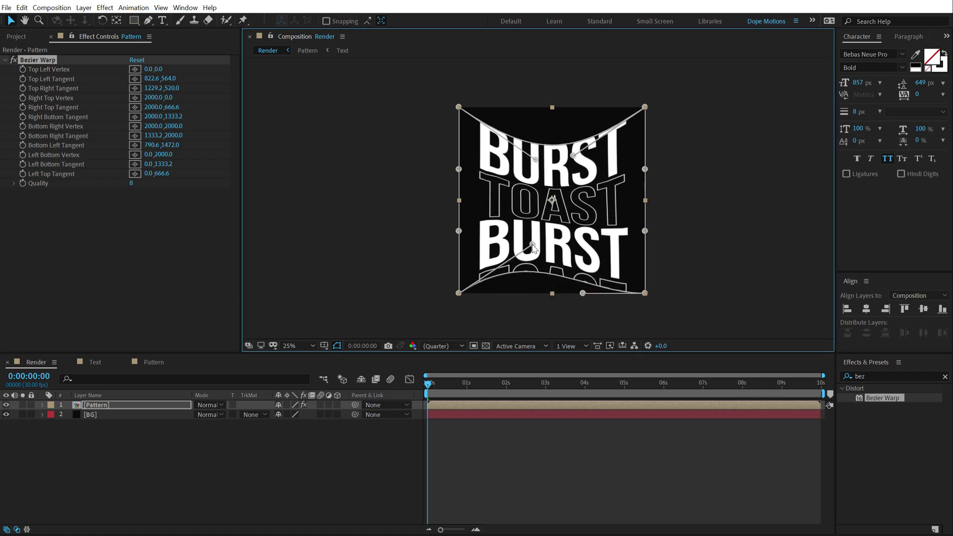
{"action": "left_click_drag", "start_coordinate": [582, 293], "coordinate": [571, 248]}
{"action": "left_click_drag", "start_coordinate": [458, 232], "coordinate": [514, 233]}
{"action": "left_click_drag", "start_coordinate": [463, 169], "coordinate": [496, 169]}
{"action": "left_click_drag", "start_coordinate": [644, 168], "coordinate": [603, 174]}
{"action": "left_click_drag", "start_coordinate": [645, 231], "coordinate": [600, 230]}
Refine the tangents so BURST and TOAST bulge into an hourglass warp.
{"action": "key", "text": "period"}
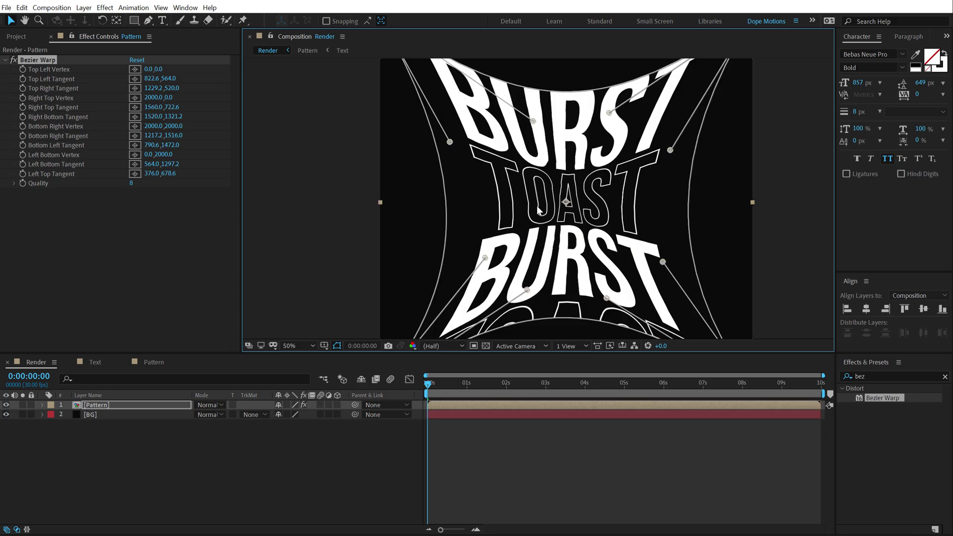
{"action": "key", "text": "comma"}
{"action": "key", "text": "period"}
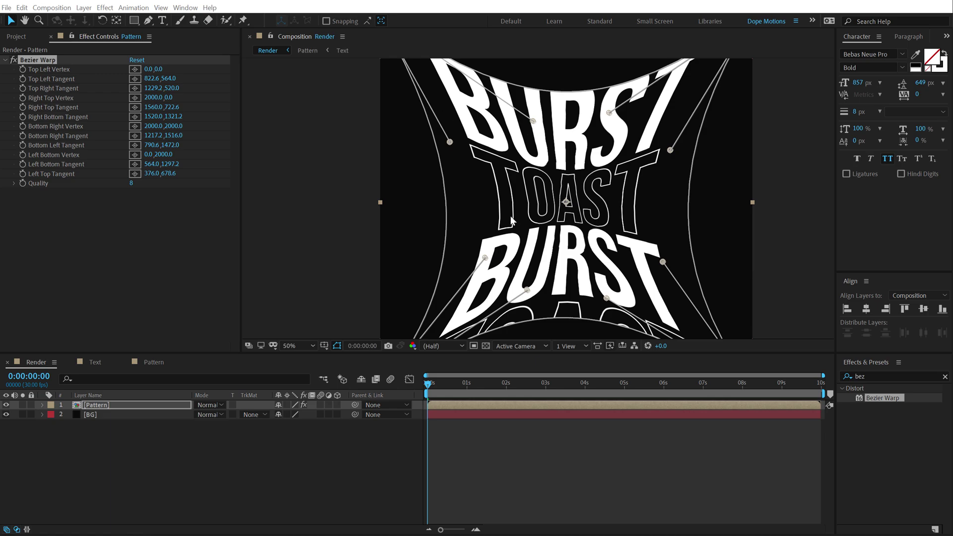
{"action": "left_click_drag", "start_coordinate": [485, 258], "coordinate": [525, 200]}
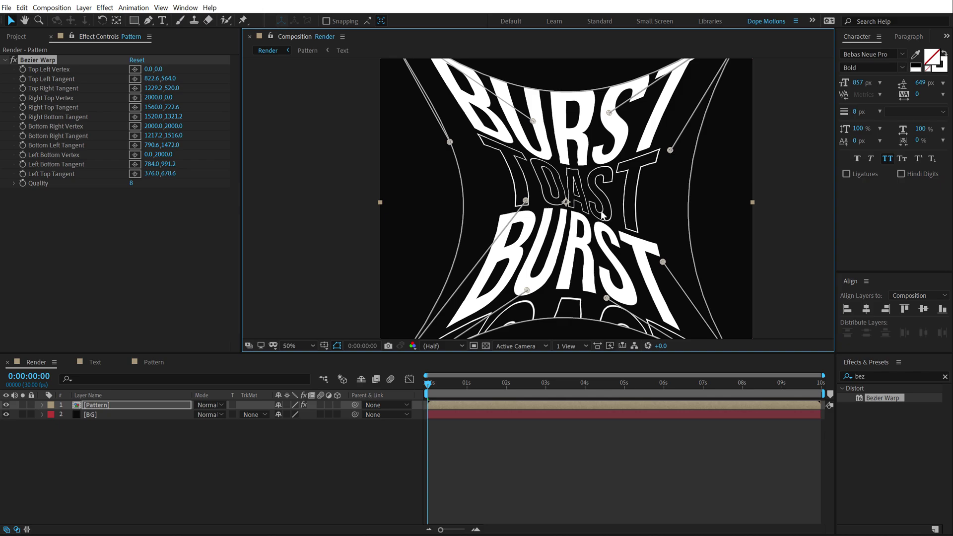
{"action": "left_click_drag", "start_coordinate": [670, 150], "coordinate": [634, 198]}
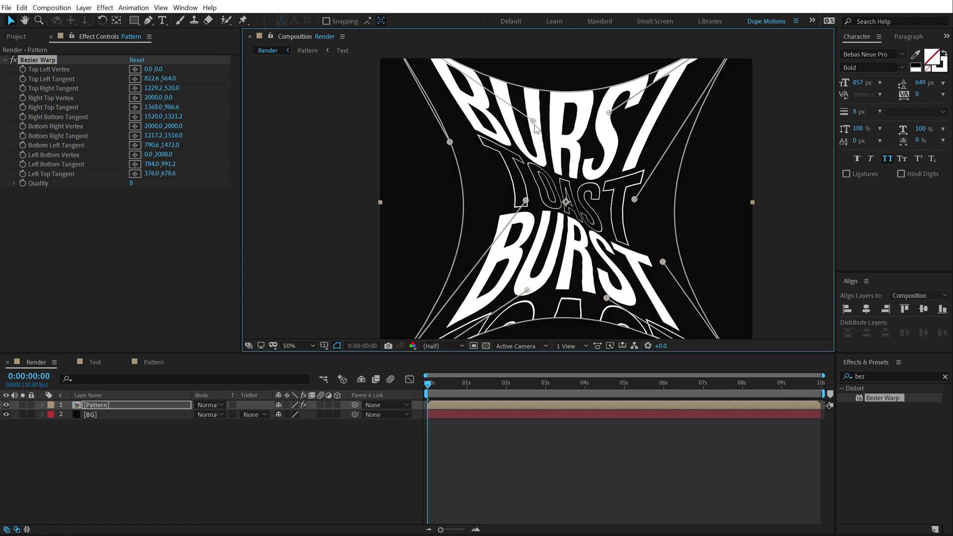
{"action": "left_click_drag", "start_coordinate": [535, 124], "coordinate": [542, 83]}
{"action": "left_click_drag", "start_coordinate": [606, 298], "coordinate": [605, 322]}
{"action": "key", "text": "ctrl+z"}
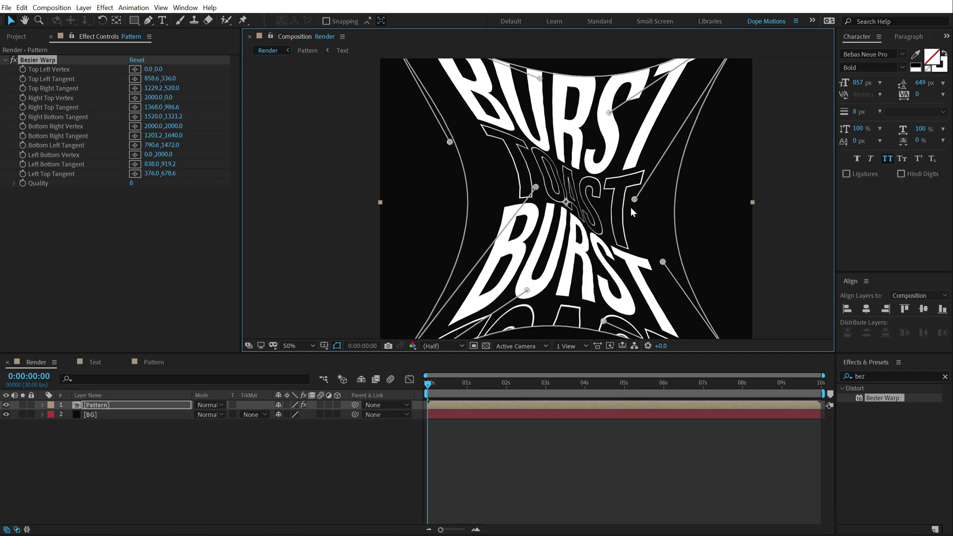
{"action": "left_click_drag", "start_coordinate": [633, 198], "coordinate": [629, 201]}
{"action": "key", "text": "comma"}
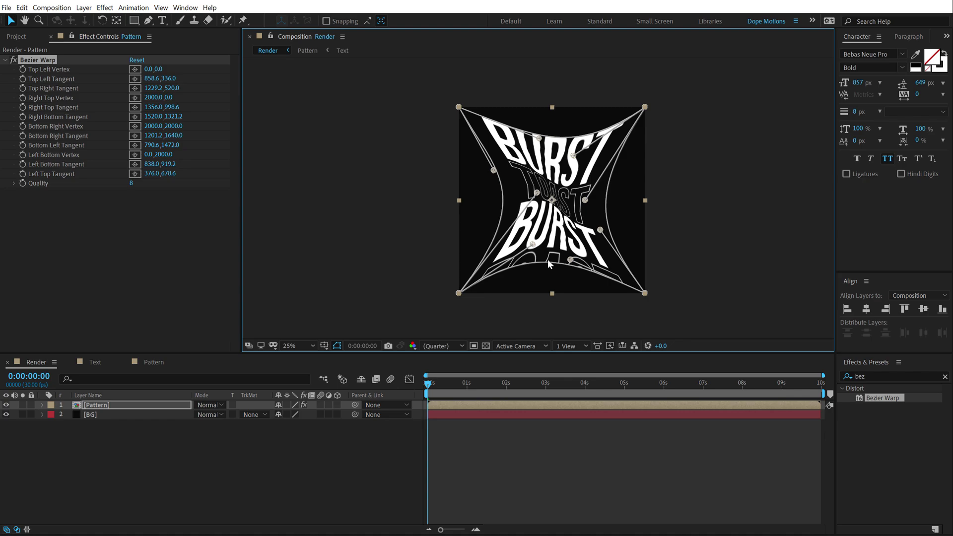
Apply Optics Compensation to the Pattern layer and raise Field of View to 136.
{"action": "left_click", "coordinate": [878, 375]}
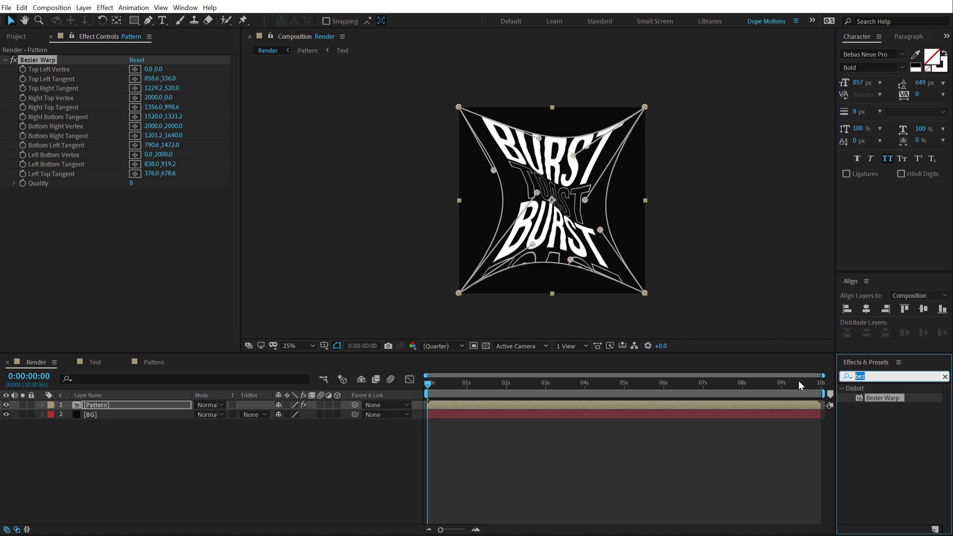
{"action": "type", "text": "opt"}
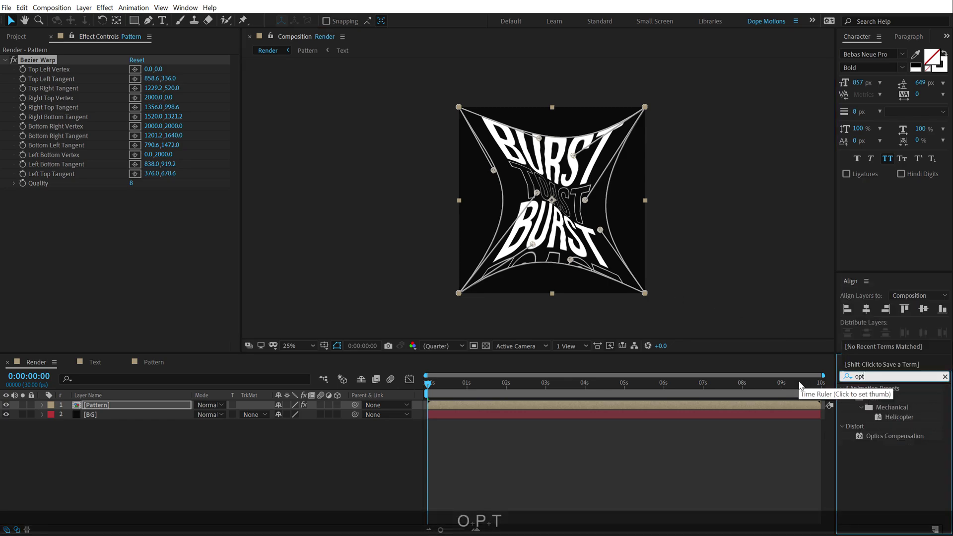
{"action": "double_click", "coordinate": [874, 437]}
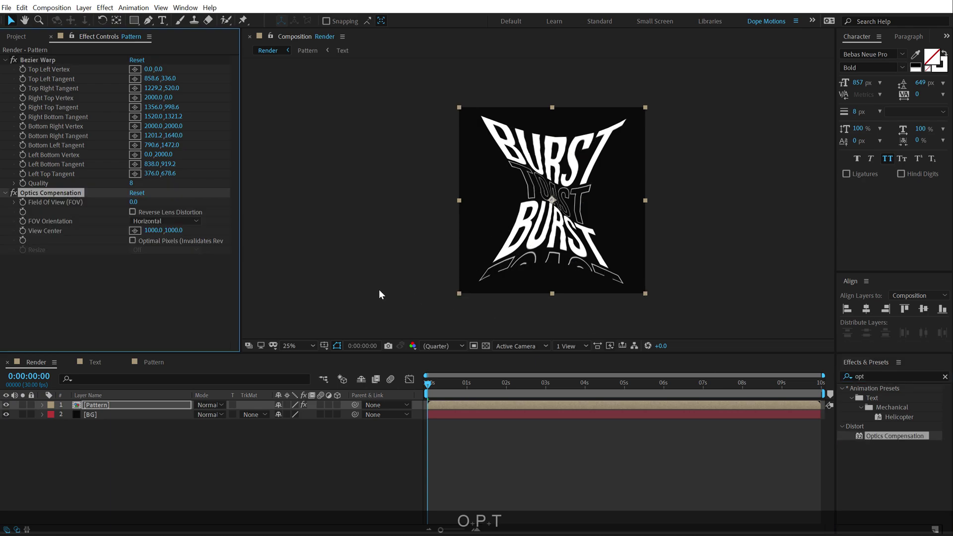
{"action": "left_click_drag", "start_coordinate": [133, 207], "coordinate": [858, 172]}
Zoom the viewer to 50% at Full resolution and scrub through the first seconds.
{"action": "key", "text": "period"}
{"action": "key", "text": "period"}
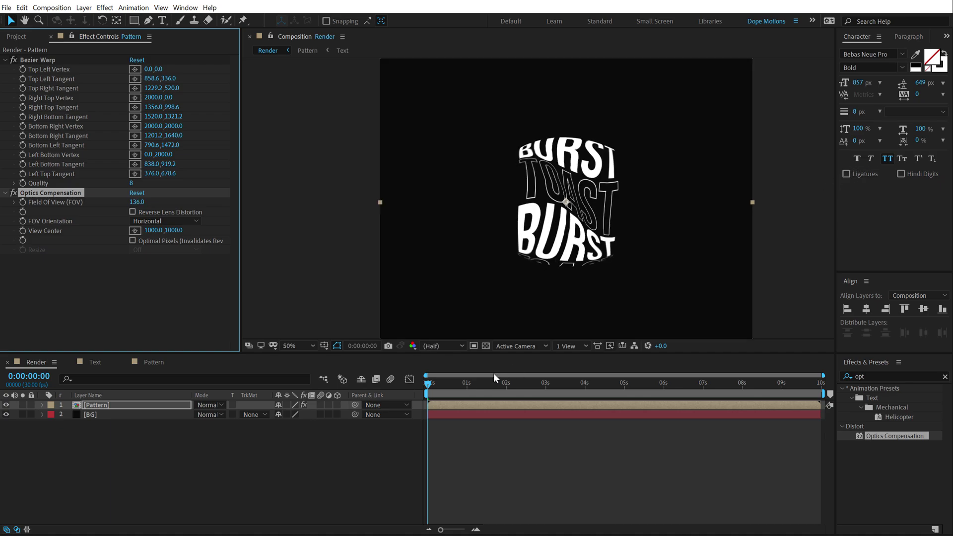
{"action": "left_click", "coordinate": [436, 348]}
{"action": "left_click", "coordinate": [442, 387]}
{"action": "left_click", "coordinate": [433, 386]}
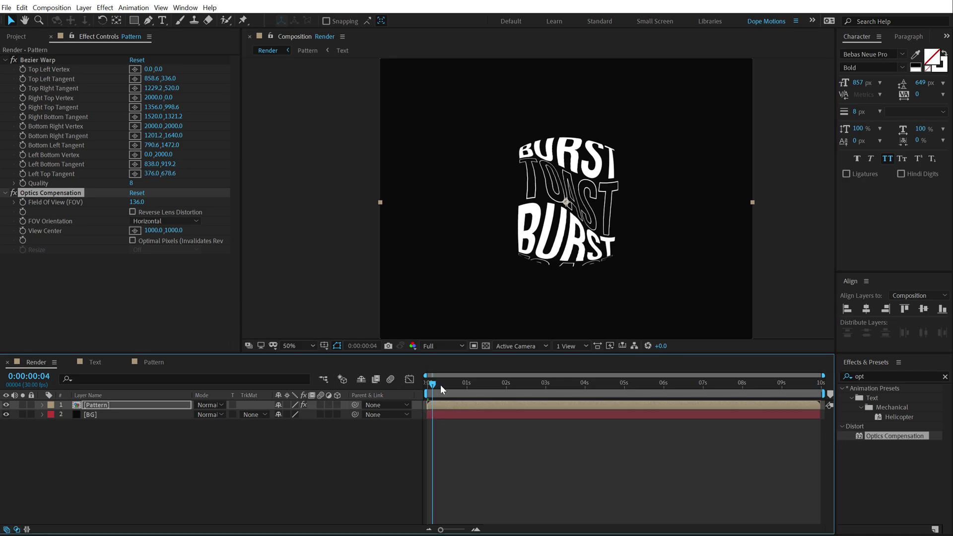
{"action": "left_click_drag", "start_coordinate": [439, 385], "coordinate": [576, 392]}
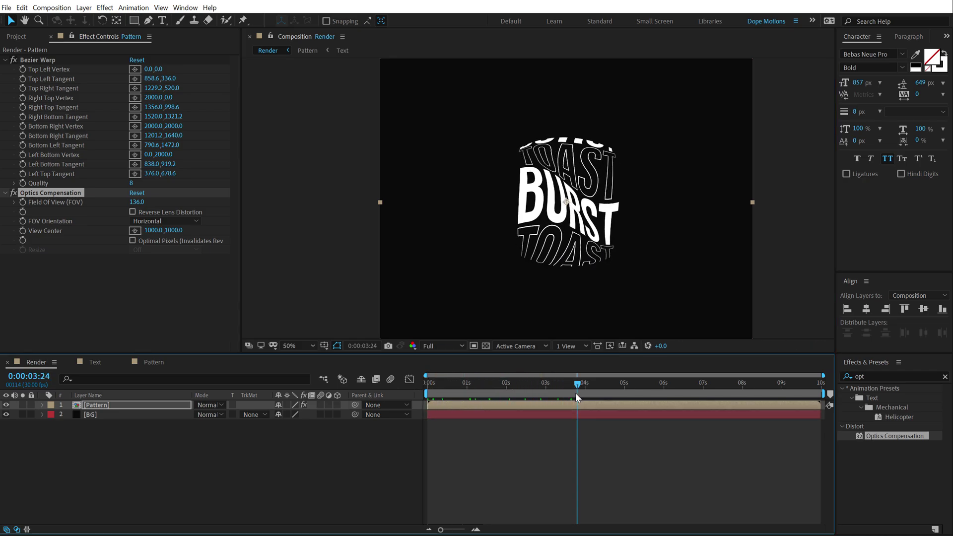
Reshape the Bezier Warp by pulling its Left Bottom and Right Top tangents.
{"action": "left_click", "coordinate": [42, 61]}
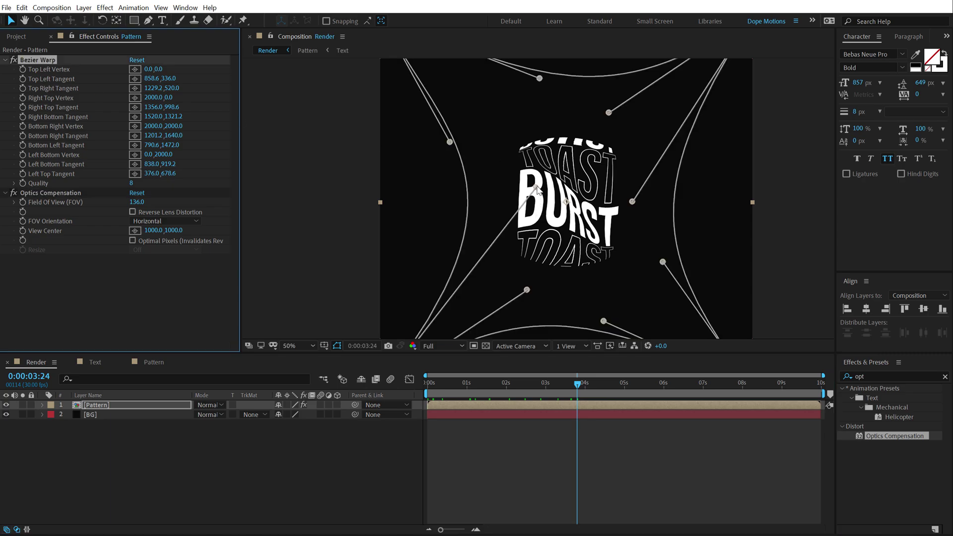
{"action": "left_click_drag", "start_coordinate": [536, 186], "coordinate": [550, 186]}
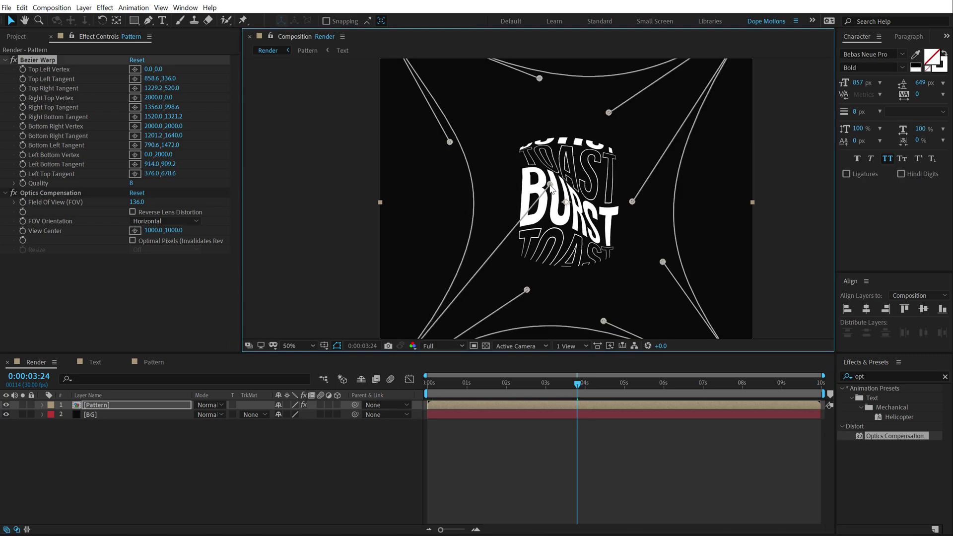
{"action": "left_click_drag", "start_coordinate": [632, 201], "coordinate": [618, 212]}
{"action": "left_click", "coordinate": [319, 449]}
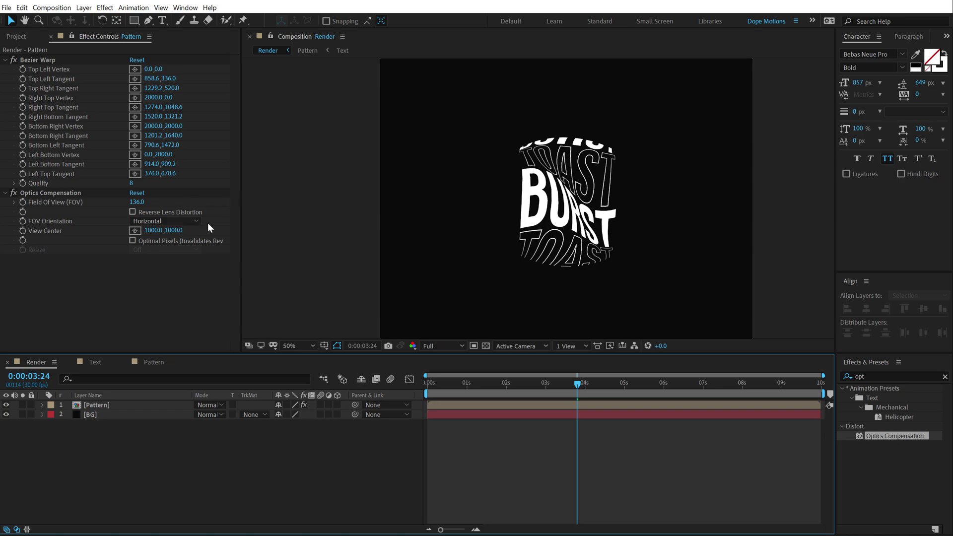
Set the Bezier Warp Quality to 10.
{"action": "left_click", "coordinate": [132, 183]}
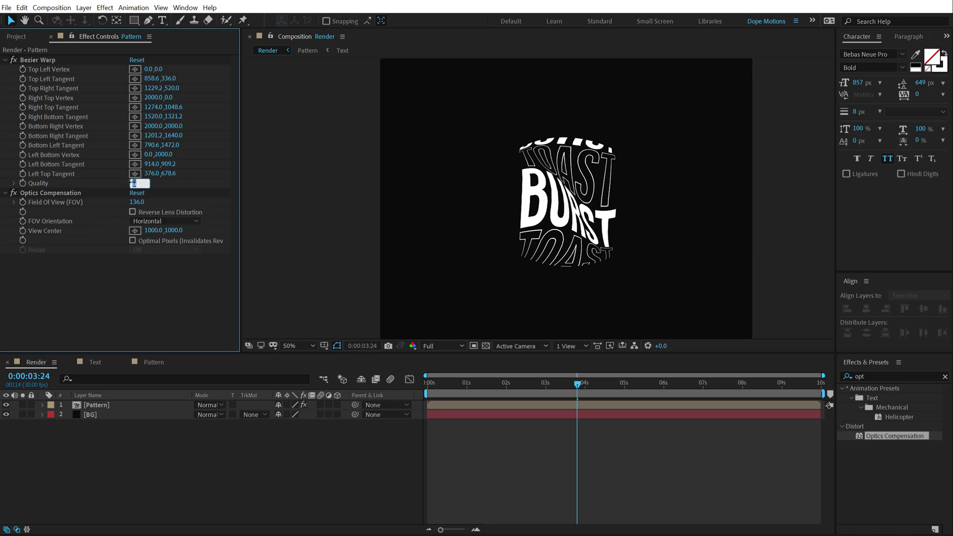
{"action": "type", "text": "10"}
{"action": "key", "text": "Return"}
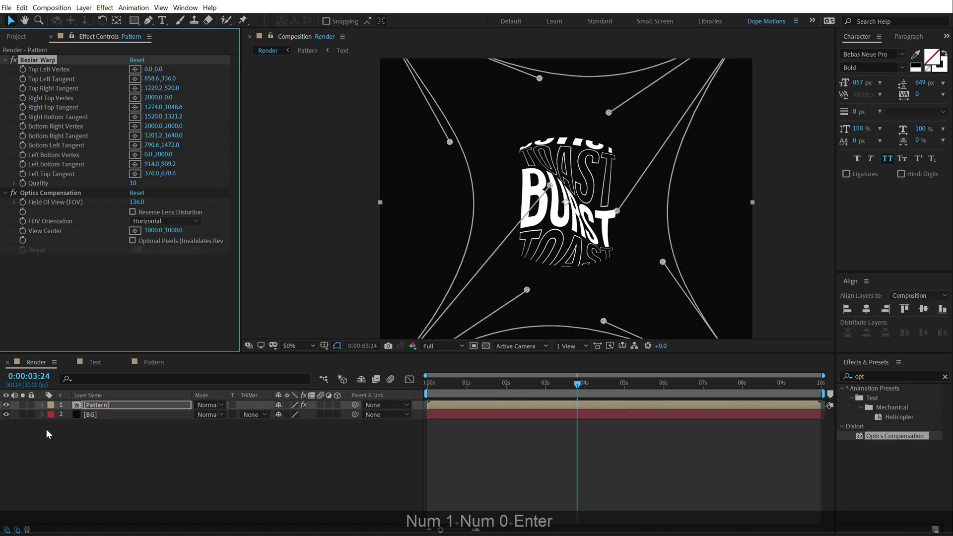
{"action": "left_click", "coordinate": [62, 484]}
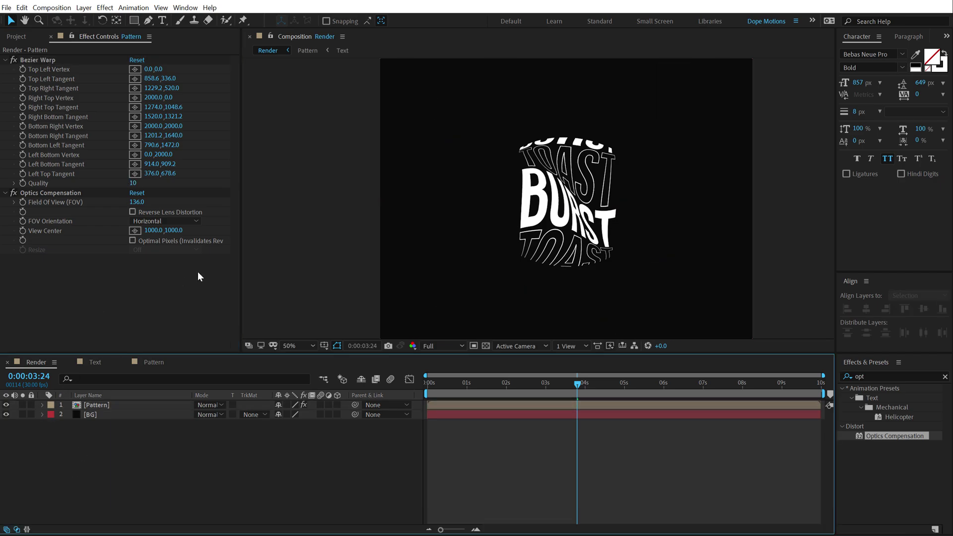
Add a wiggle(2,30) expression to the Bezier Warp's Top Left Tangent.
{"action": "left_click", "coordinate": [36, 61]}
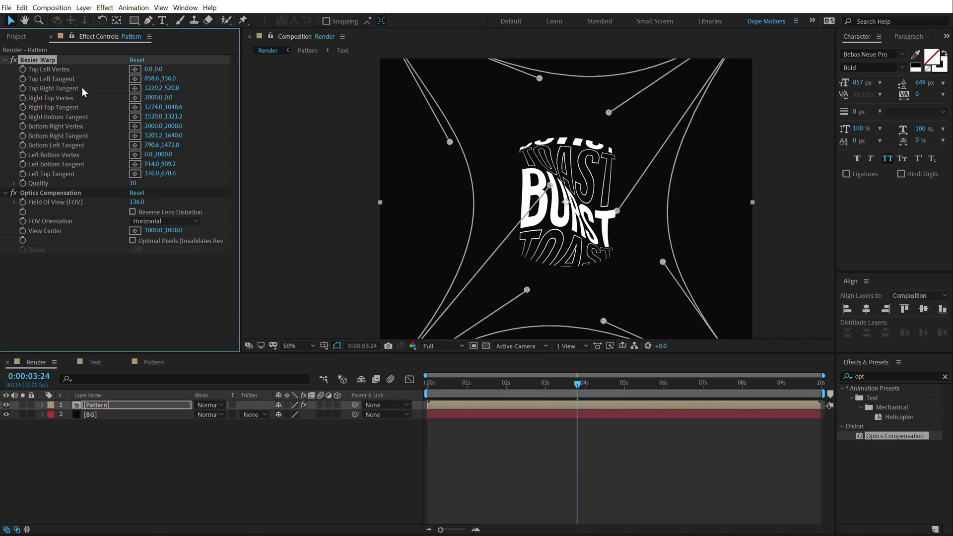
{"action": "key", "text": "alt"}
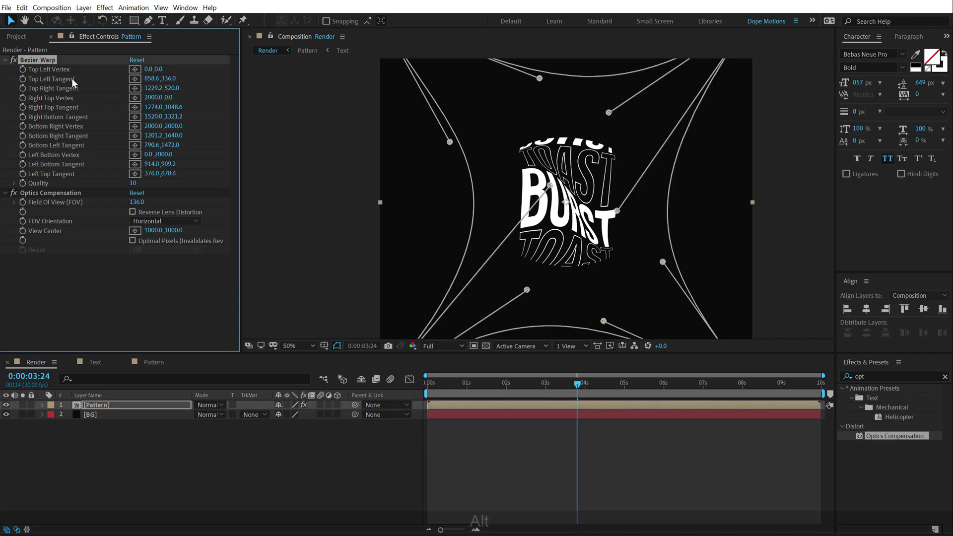
{"action": "left_click", "coordinate": [24, 79], "text": "alt"}
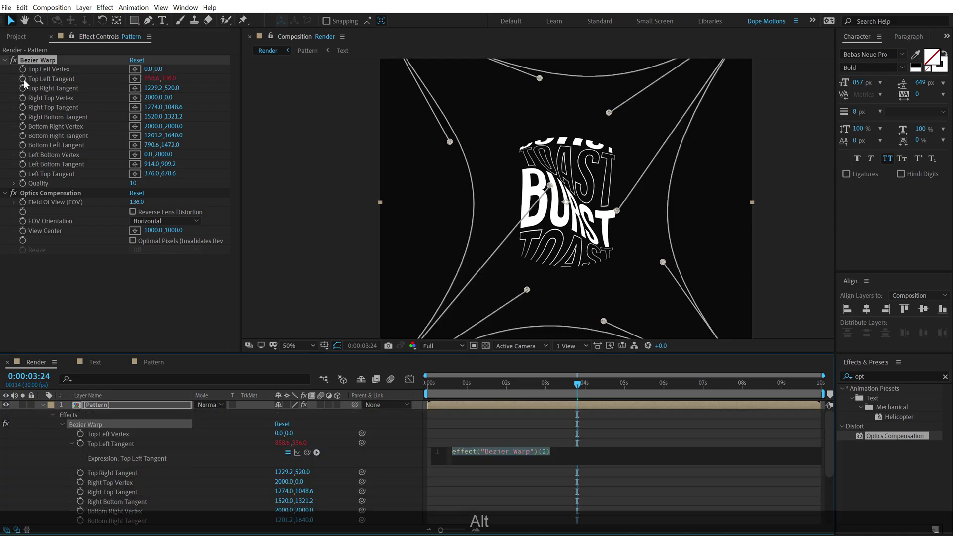
{"action": "type", "text": "wiggle"}
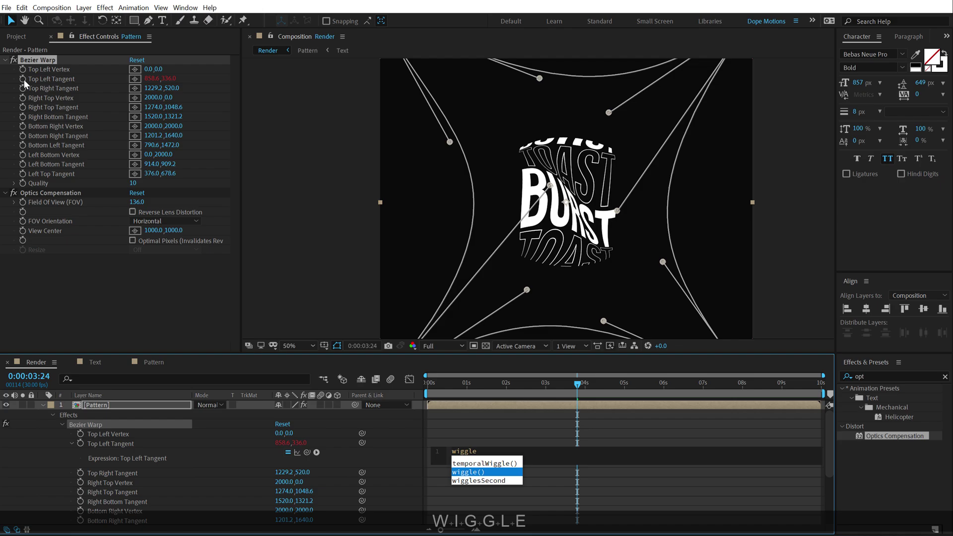
{"action": "key", "text": "Return"}
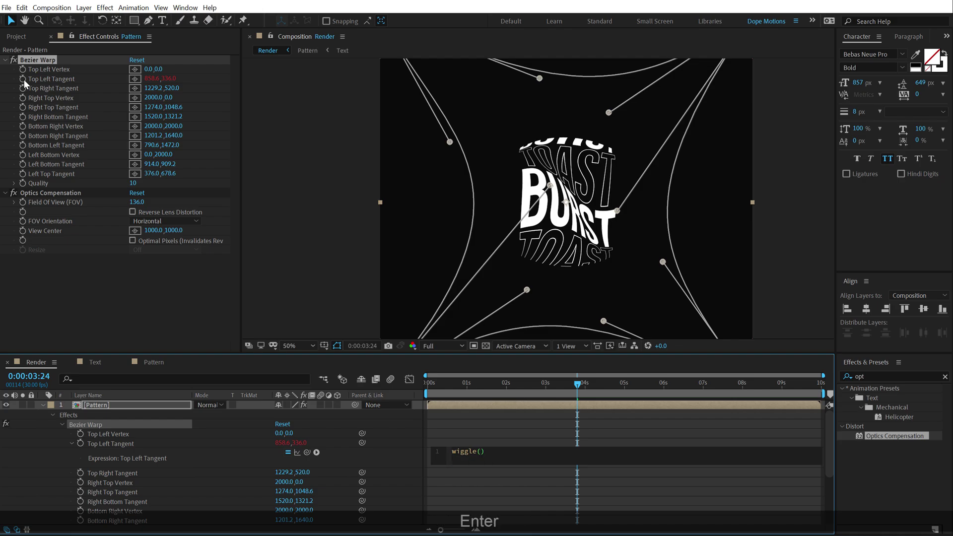
{"action": "type", "text": "2,30"}
{"action": "left_click", "coordinate": [498, 438]}
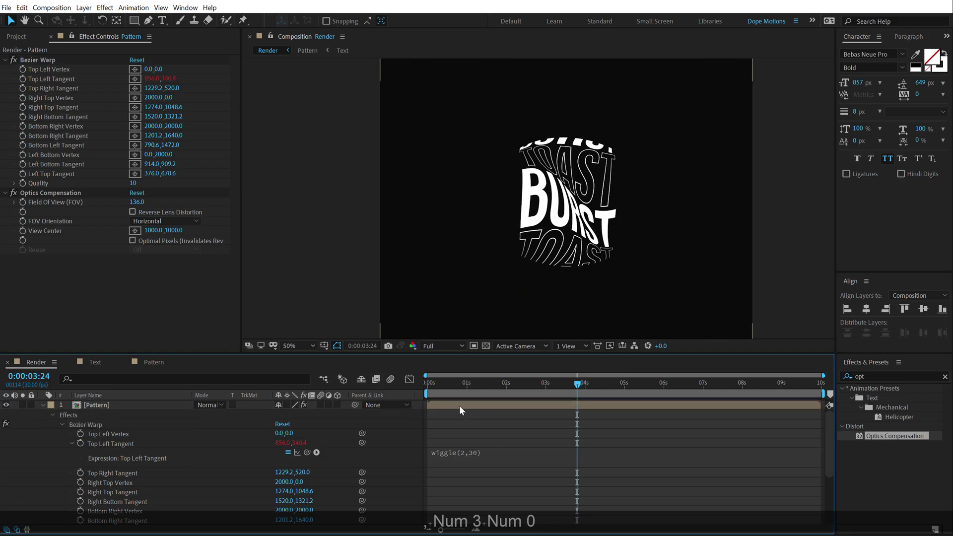
Copy the wiggle(2,30) expression and paste it onto the Top Right Tangent.
{"action": "left_click", "coordinate": [465, 458]}
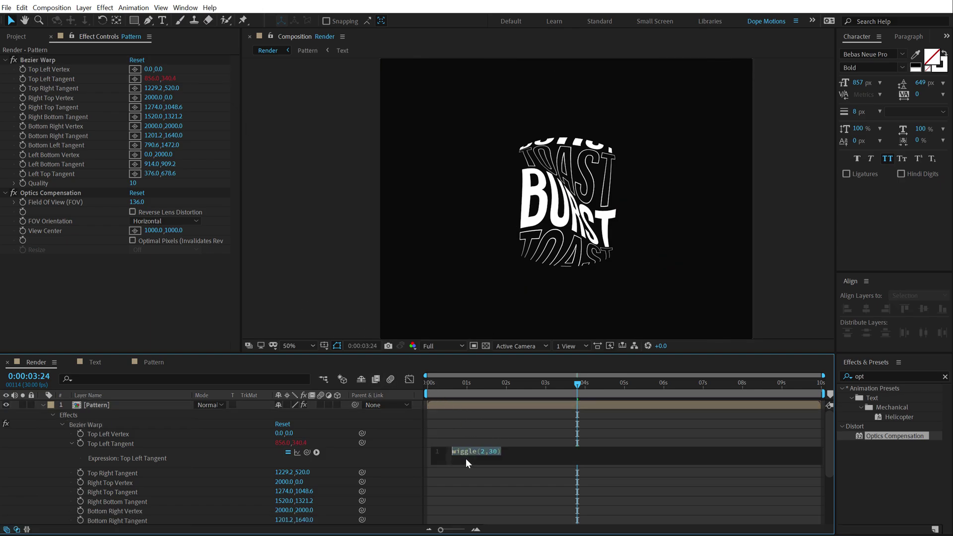
{"action": "key", "text": "ctrl+c"}
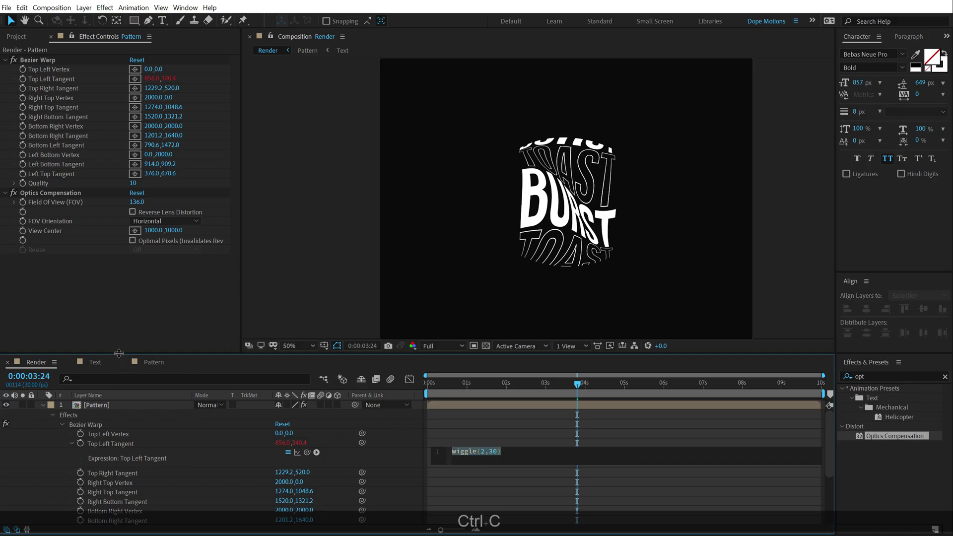
{"action": "left_click_drag", "start_coordinate": [124, 353], "coordinate": [124, 281]}
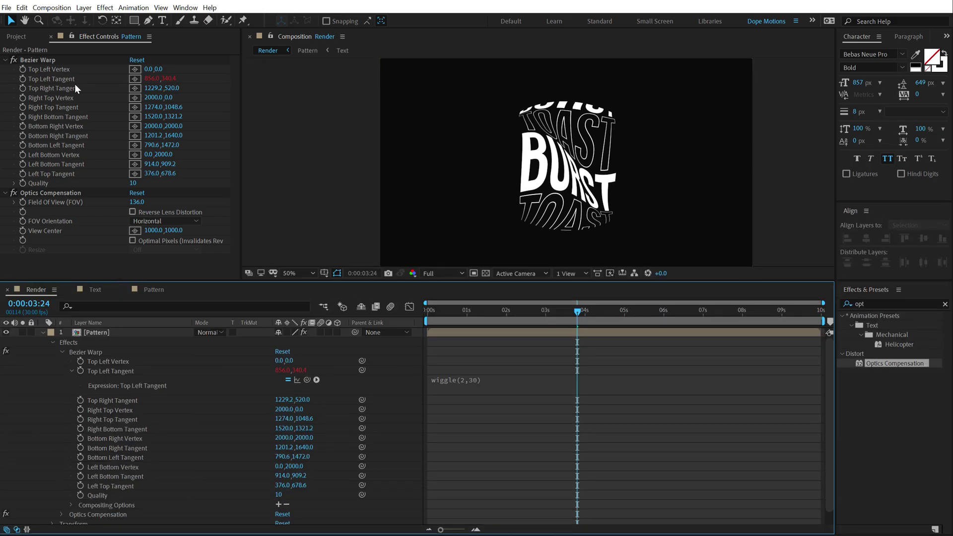
{"action": "left_click", "coordinate": [24, 87], "text": "alt"}
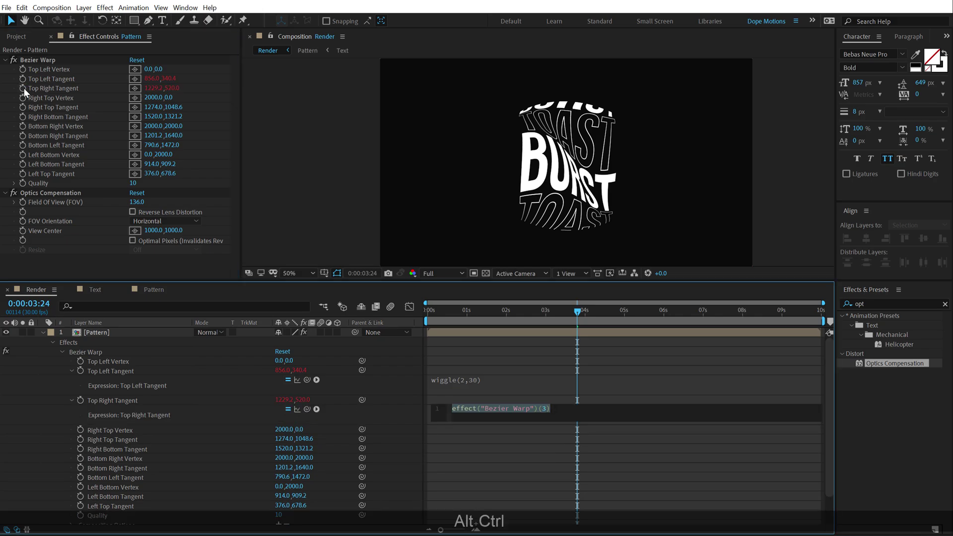
{"action": "key", "text": "ctrl+v"}
{"action": "left_click", "coordinate": [522, 367]}
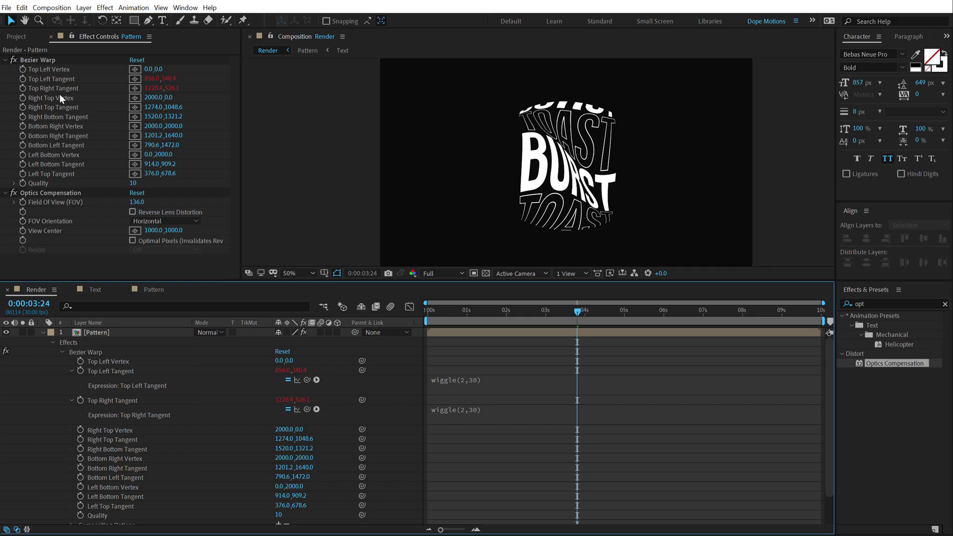
Paste wiggle(2,30) onto the remaining six tangents, then return to the composition start.
{"action": "left_click", "coordinate": [23, 107], "text": "alt"}
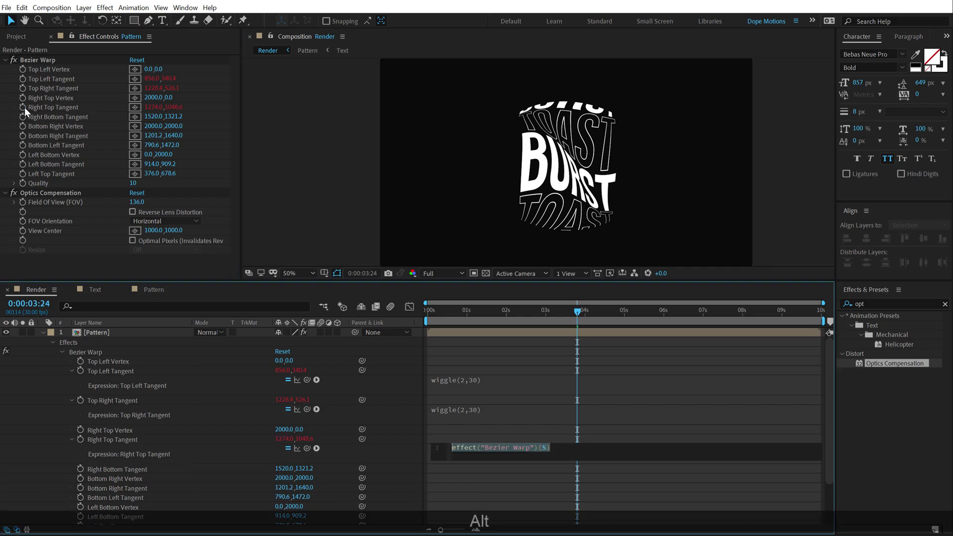
{"action": "key", "text": "ctrl+alt+v"}
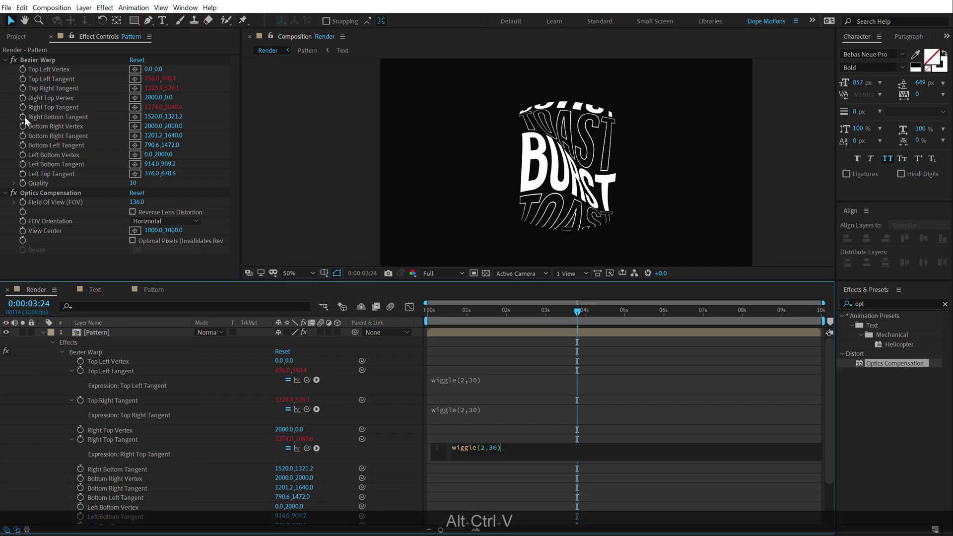
{"action": "left_click", "coordinate": [22, 115], "text": "alt"}
{"action": "key", "text": "ctrl+alt+v"}
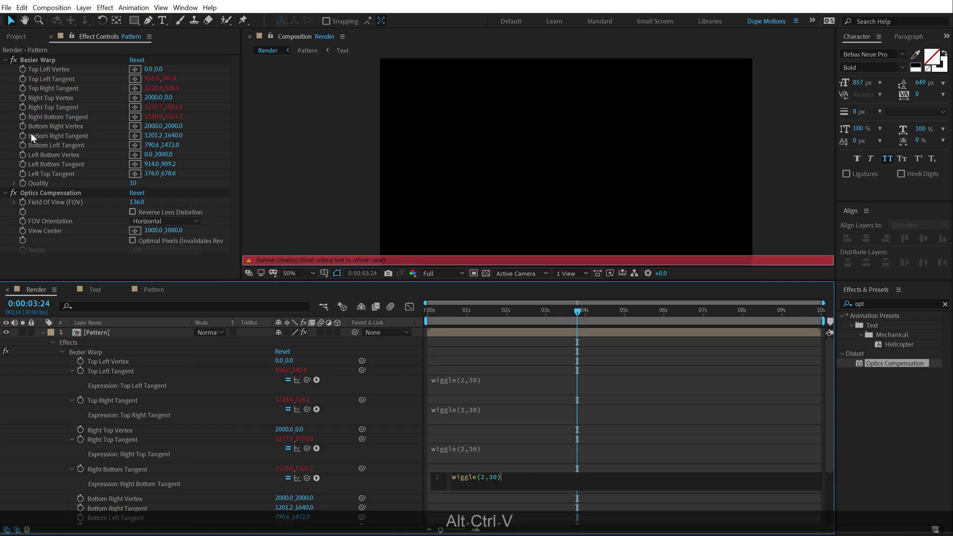
{"action": "left_click", "coordinate": [23, 135], "text": "alt"}
{"action": "key", "text": "ctrl+alt+v"}
{"action": "left_click", "coordinate": [22, 145], "text": "alt"}
{"action": "key", "text": "ctrl+alt+v"}
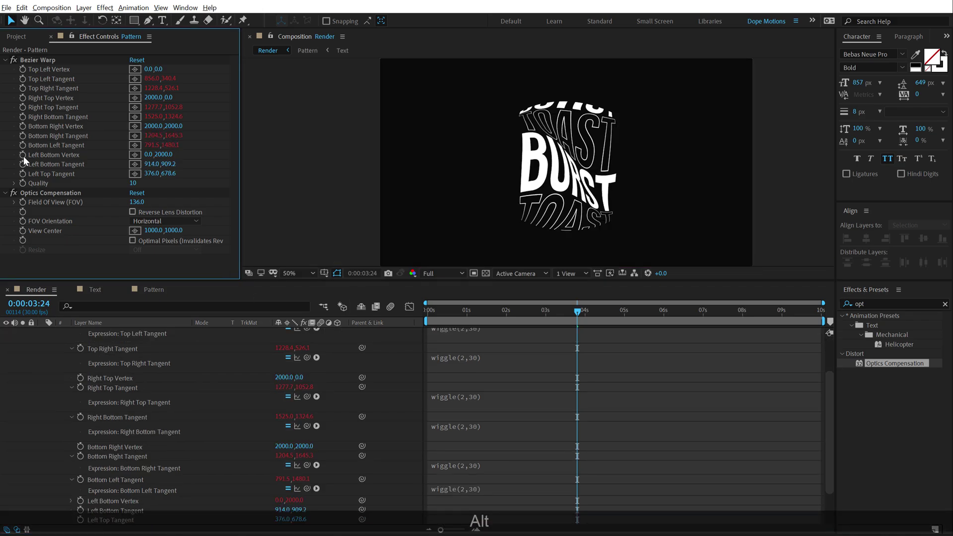
{"action": "left_click", "coordinate": [22, 164], "text": "alt"}
{"action": "key", "text": "ctrl+alt+v"}
{"action": "left_click", "coordinate": [23, 173], "text": "alt"}
{"action": "key", "text": "ctrl+alt+v"}
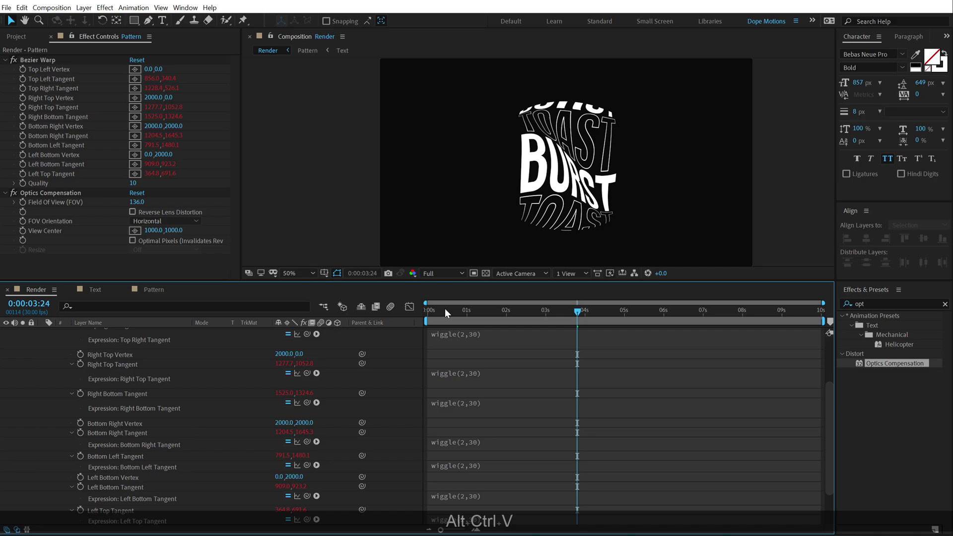
{"action": "key", "text": "Home"}
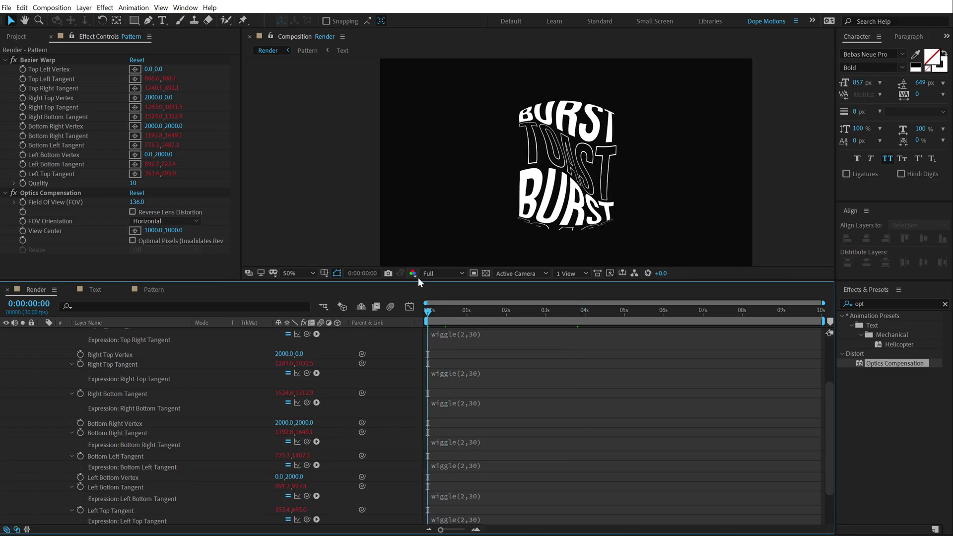
{"action": "left_click", "coordinate": [430, 274]}
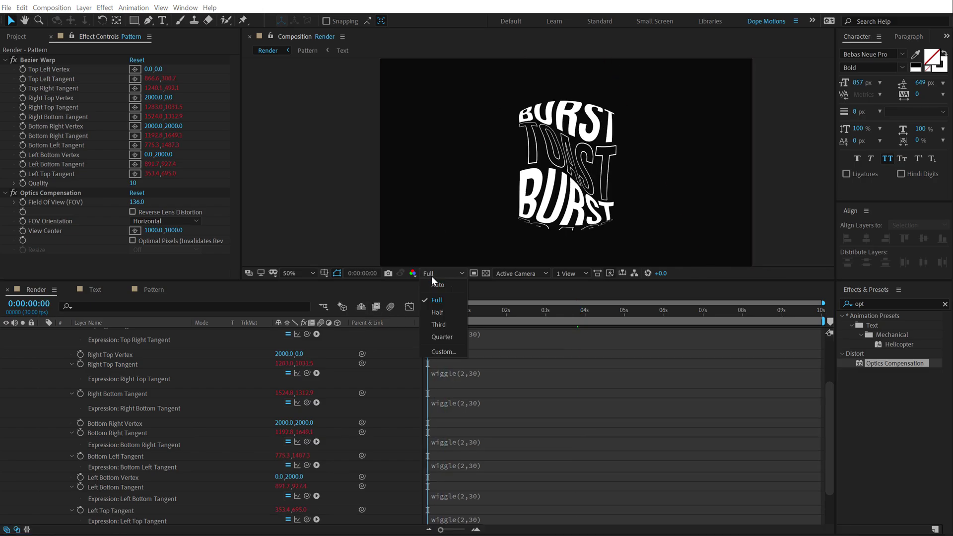
Preview the jittering warp at Auto resolution, stop at 1 second, and collapse the Pattern layer.
{"action": "left_click", "coordinate": [432, 286]}
{"action": "key", "text": "space"}
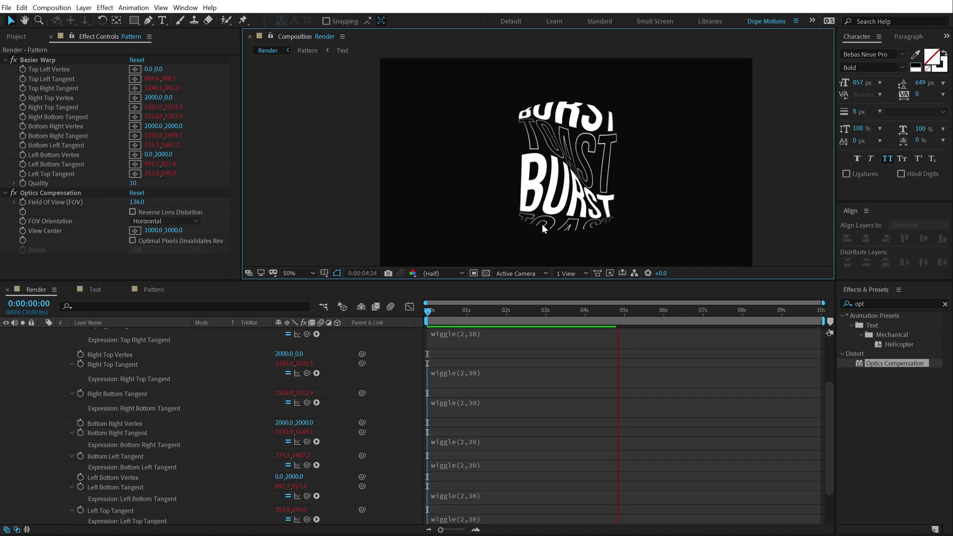
{"action": "left_click", "coordinate": [467, 317]}
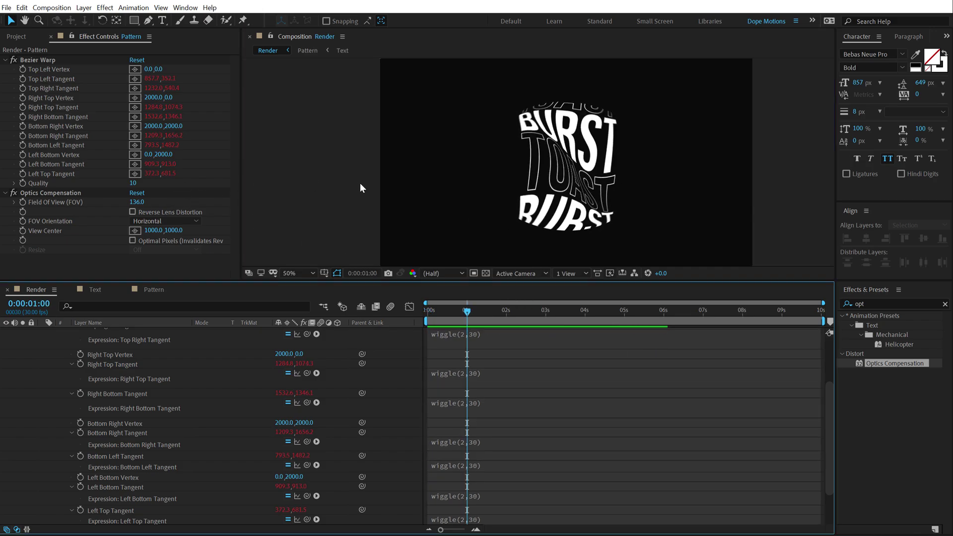
{"action": "scroll", "coordinate": [54, 348], "scroll_direction": "up", "scroll_amount": 3}
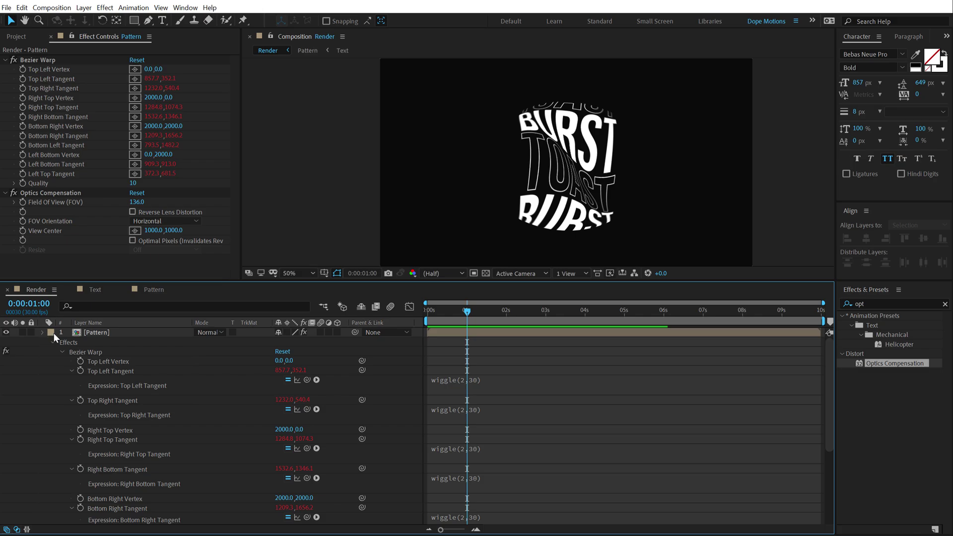
{"action": "left_click", "coordinate": [42, 332]}
Apply a Transform effect to Pattern with unlinked scale, Width 345 and Height 261.
{"action": "left_click", "coordinate": [878, 304]}
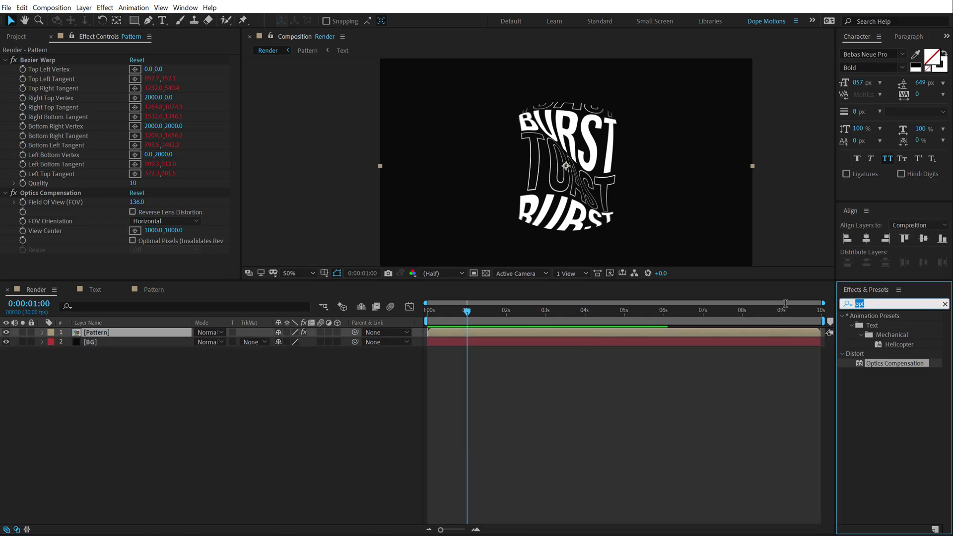
{"action": "type", "text": "tran"}
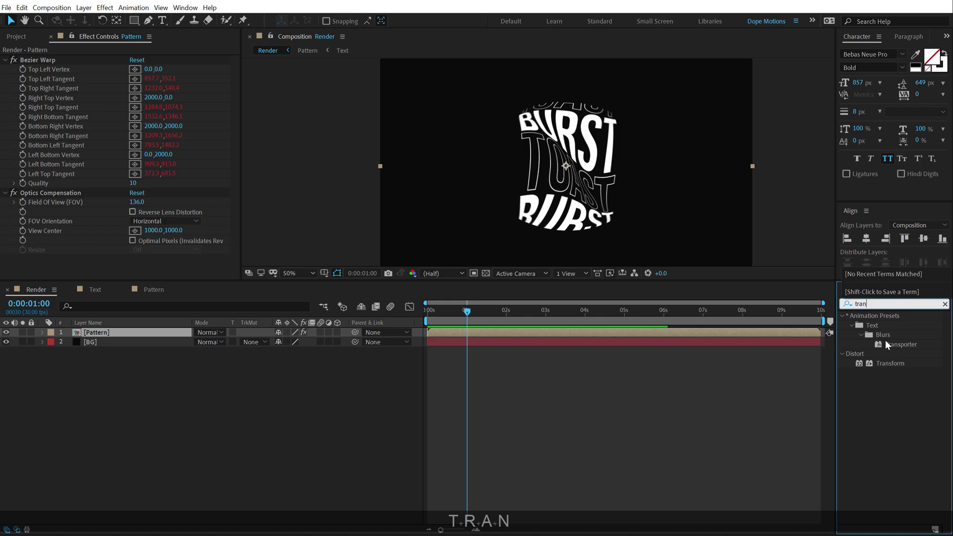
{"action": "double_click", "coordinate": [883, 362]}
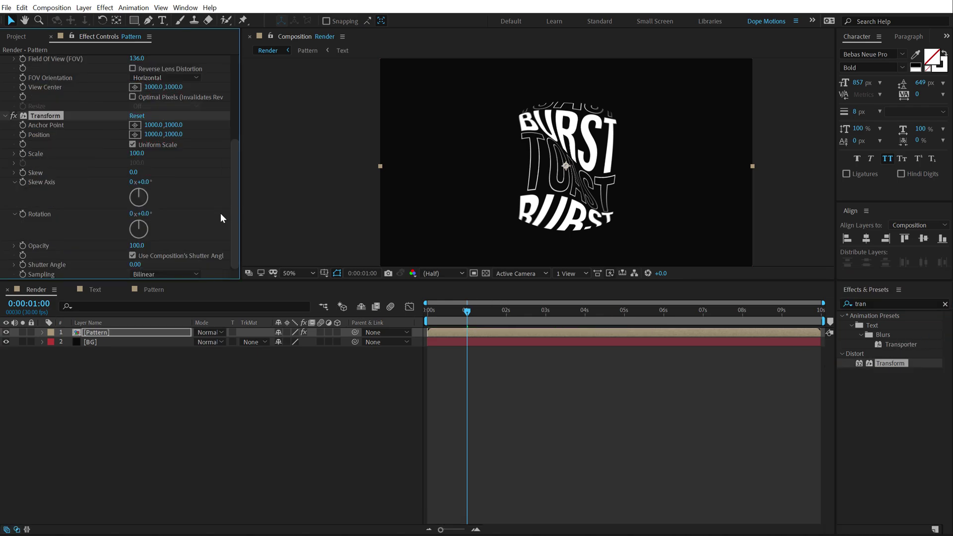
{"action": "left_click", "coordinate": [132, 144]}
{"action": "left_click_drag", "start_coordinate": [137, 154], "coordinate": [273, 159]}
{"action": "key", "text": "comma"}
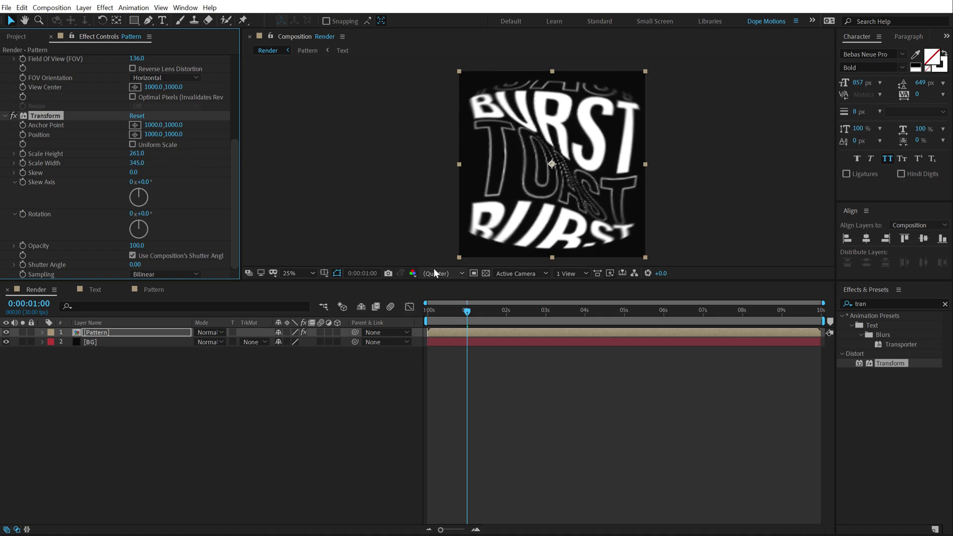
Set the viewer to Full resolution and enlarge the Composition panel.
{"action": "left_click", "coordinate": [434, 273]}
{"action": "left_click", "coordinate": [443, 298]}
{"action": "left_click", "coordinate": [319, 419]}
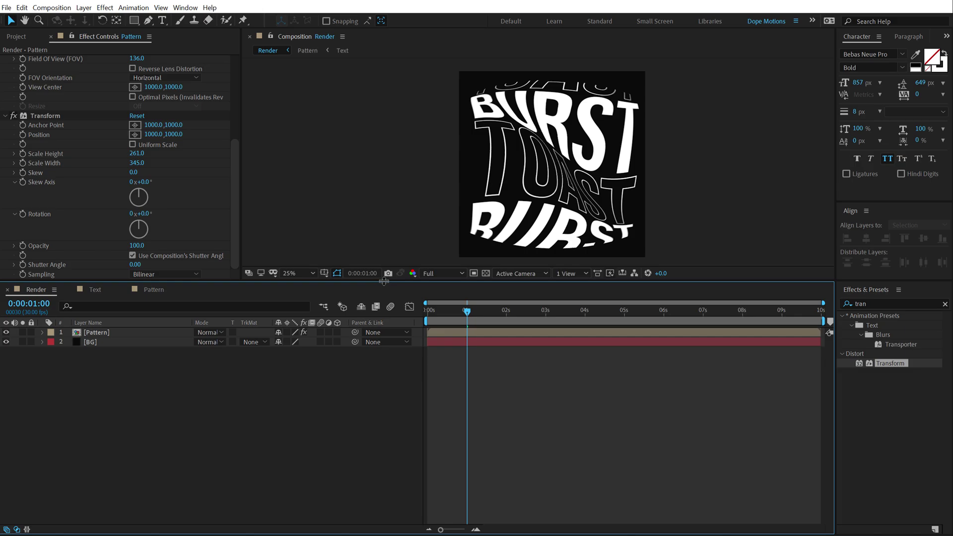
{"action": "left_click_drag", "start_coordinate": [383, 281], "coordinate": [392, 345]}
Zoom the viewer back to 25%, restore the panel layout and set Half resolution.
{"action": "key", "text": "period"}
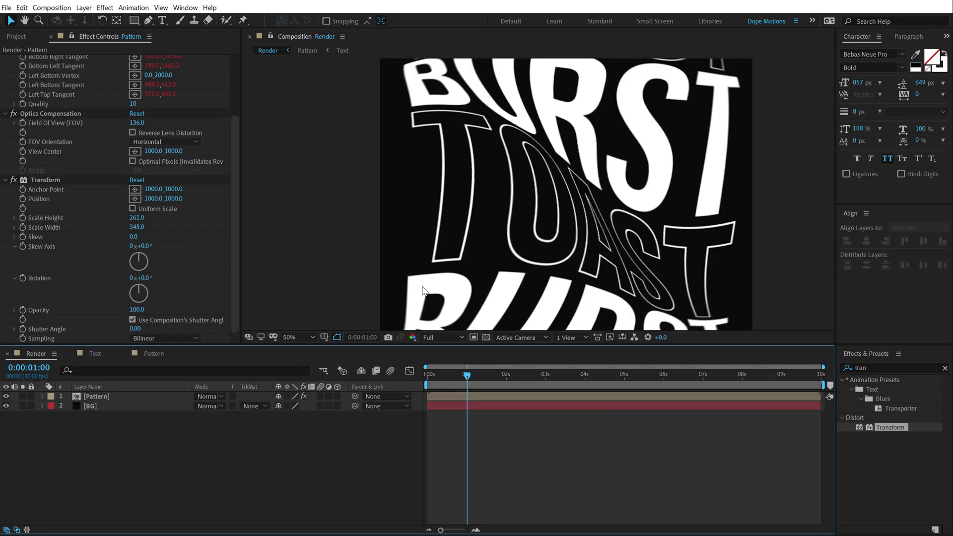
{"action": "key", "text": "comma"}
{"action": "left_click_drag", "start_coordinate": [432, 379], "coordinate": [466, 377]}
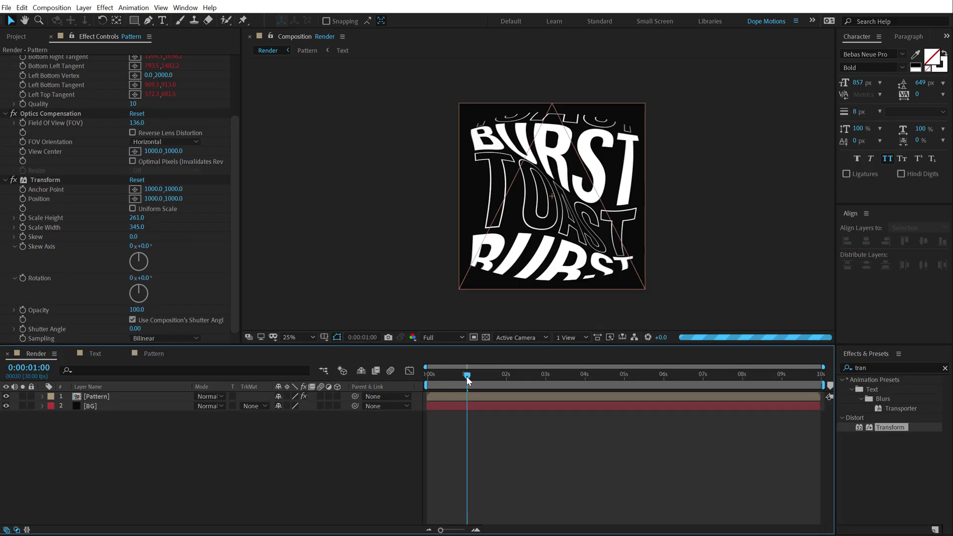
{"action": "left_click_drag", "start_coordinate": [440, 342], "coordinate": [440, 340]}
{"action": "left_click", "coordinate": [442, 335]}
{"action": "left_click", "coordinate": [444, 345]}
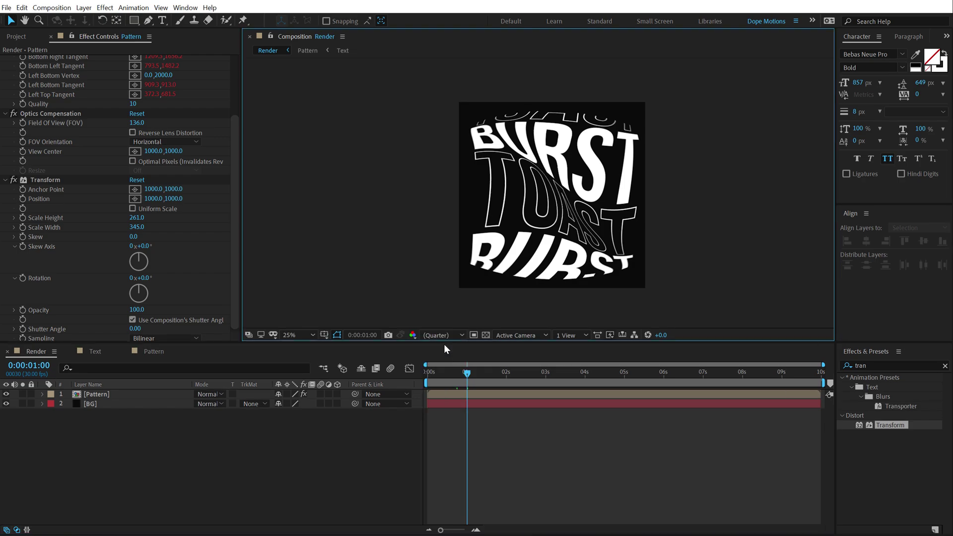
{"action": "left_click", "coordinate": [442, 335]}
{"action": "left_click", "coordinate": [437, 374]}
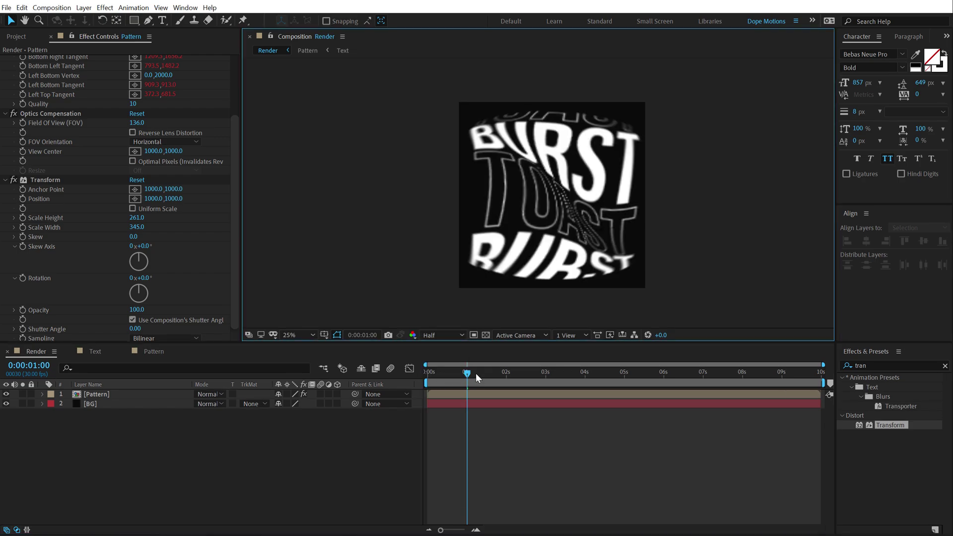
Play the looping warped text animation from the start, stopping at frame 18 and replaying.
{"action": "left_click_drag", "start_coordinate": [450, 375], "coordinate": [350, 377]}
{"action": "key", "text": "space"}
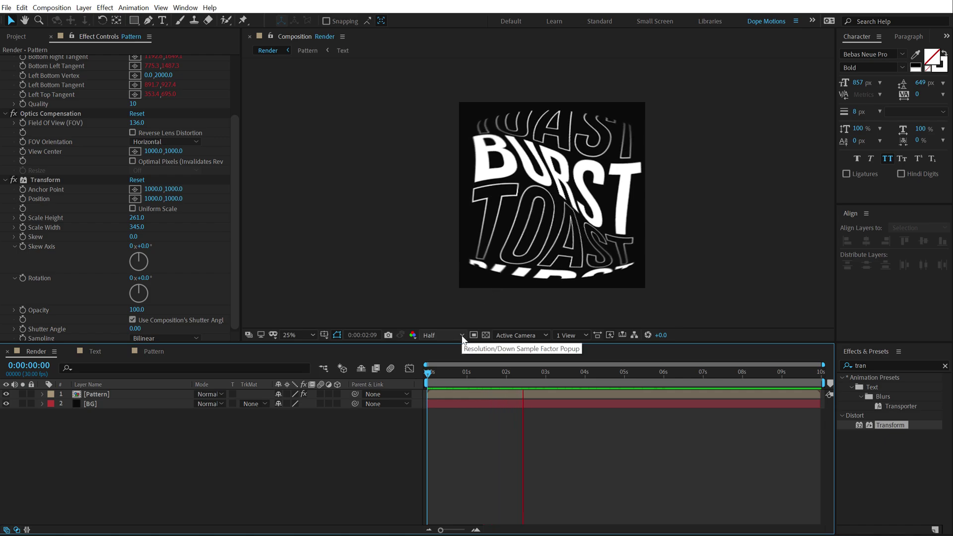
{"action": "left_click", "coordinate": [450, 376]}
{"action": "key", "text": "space"}
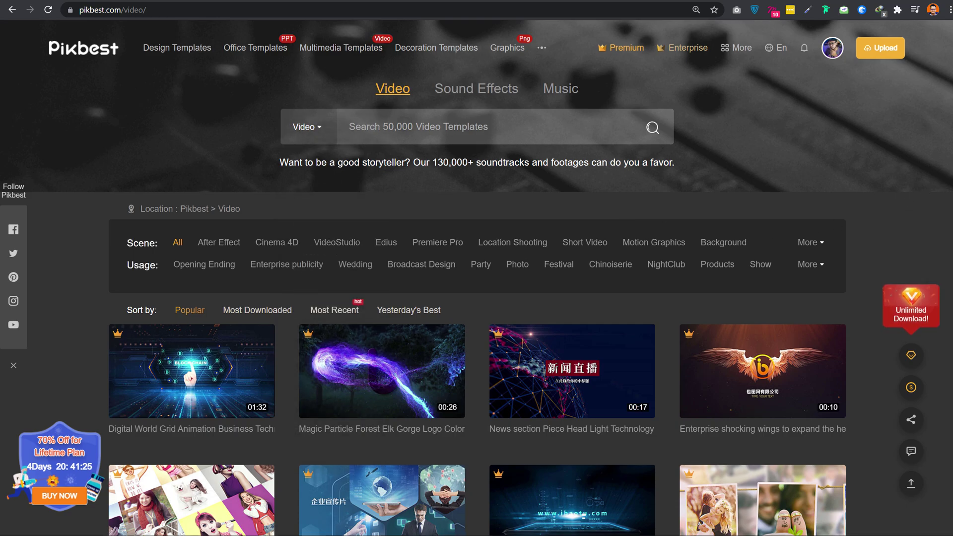
Search Pikbest video templates for 'Intro' and try downloading the Typographic Clap Intro.
{"action": "scroll", "coordinate": [477, 298], "scroll_direction": "down", "scroll_amount": 10}
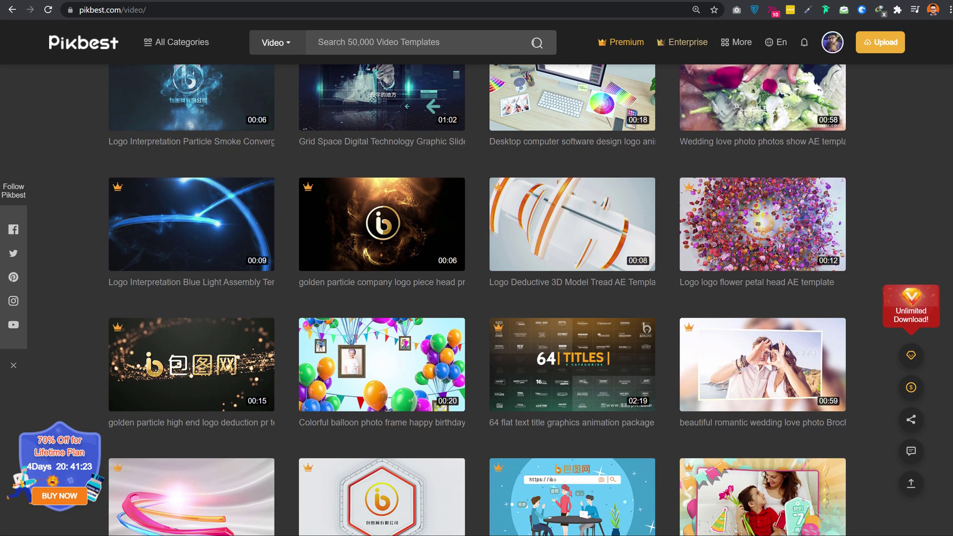
{"action": "mouse_move", "coordinate": [569, 242]}
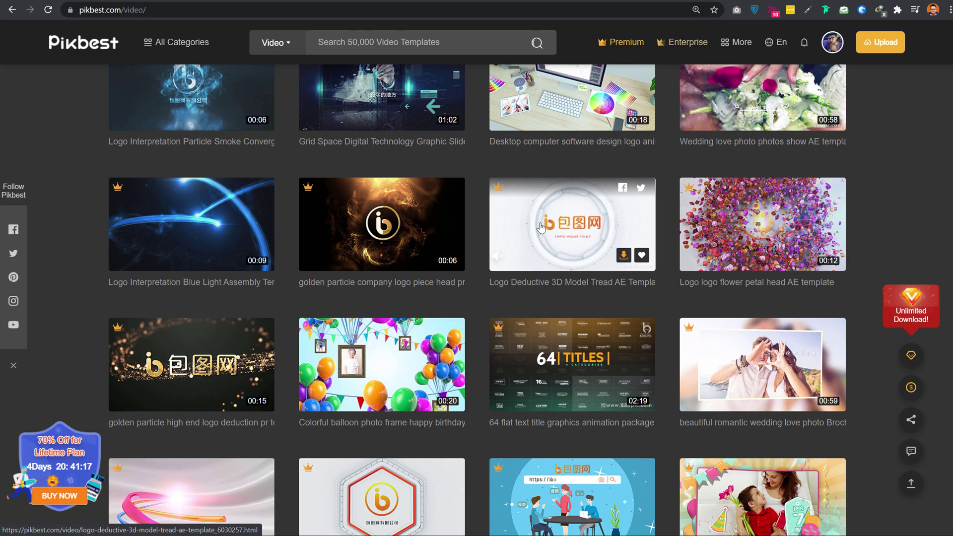
{"action": "mouse_move", "coordinate": [167, 48]}
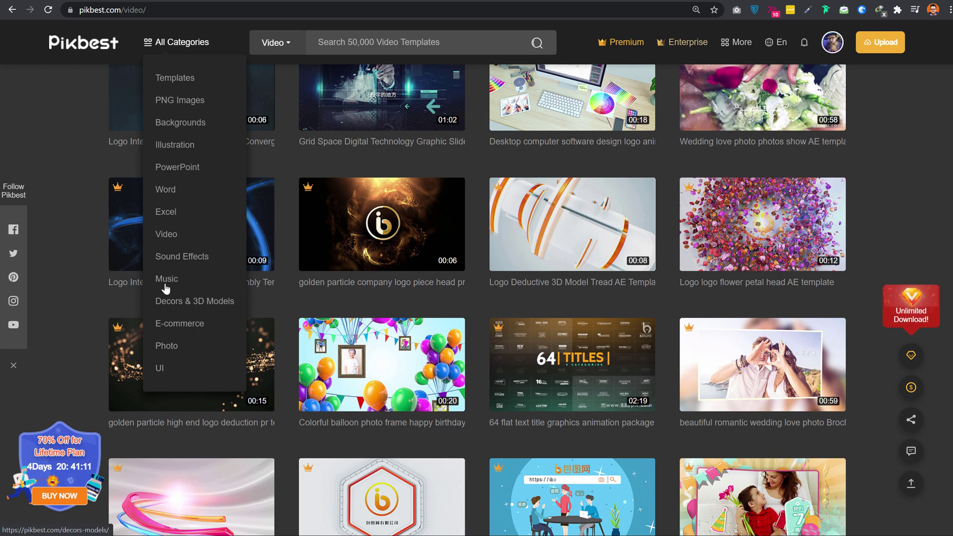
{"action": "left_click", "coordinate": [166, 238]}
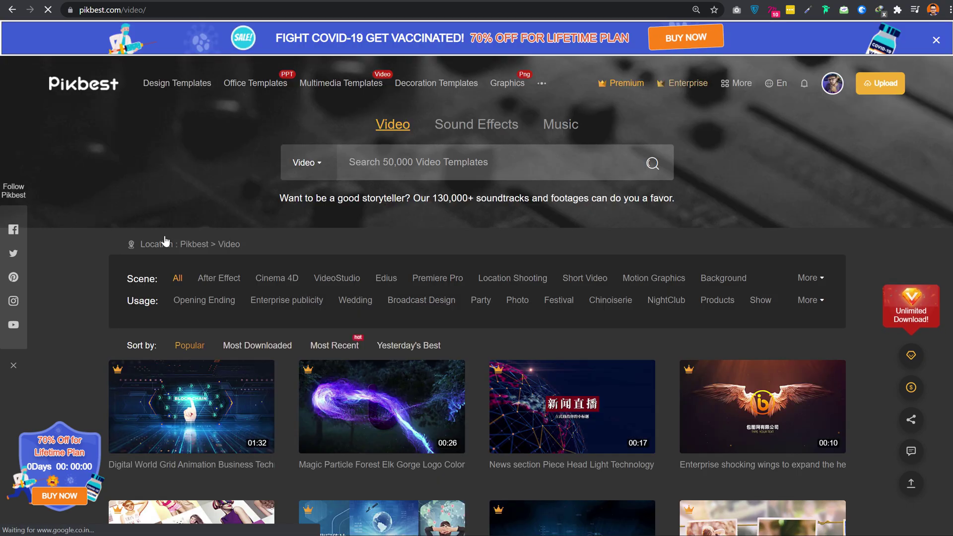
{"action": "left_click", "coordinate": [388, 164]}
{"action": "type", "text": "Intro"}
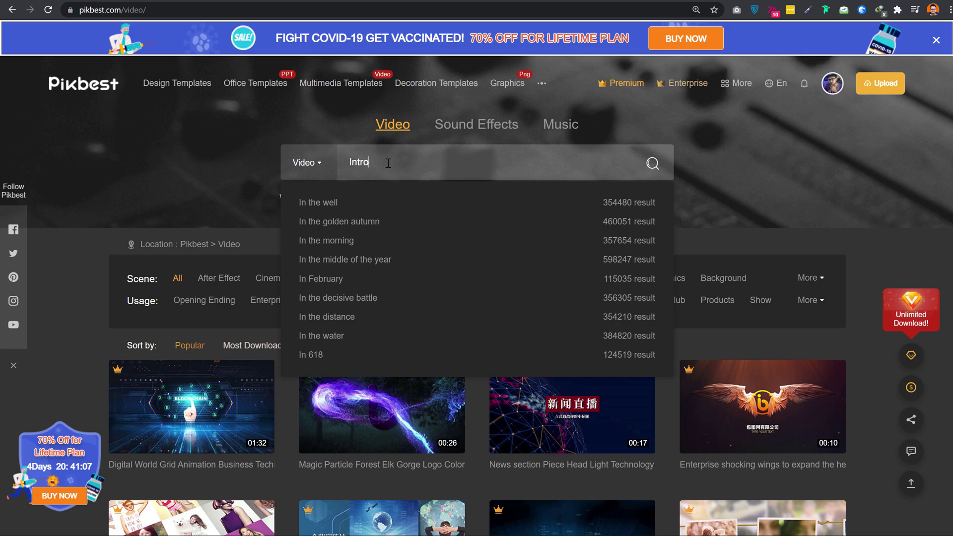
{"action": "key", "text": "Return"}
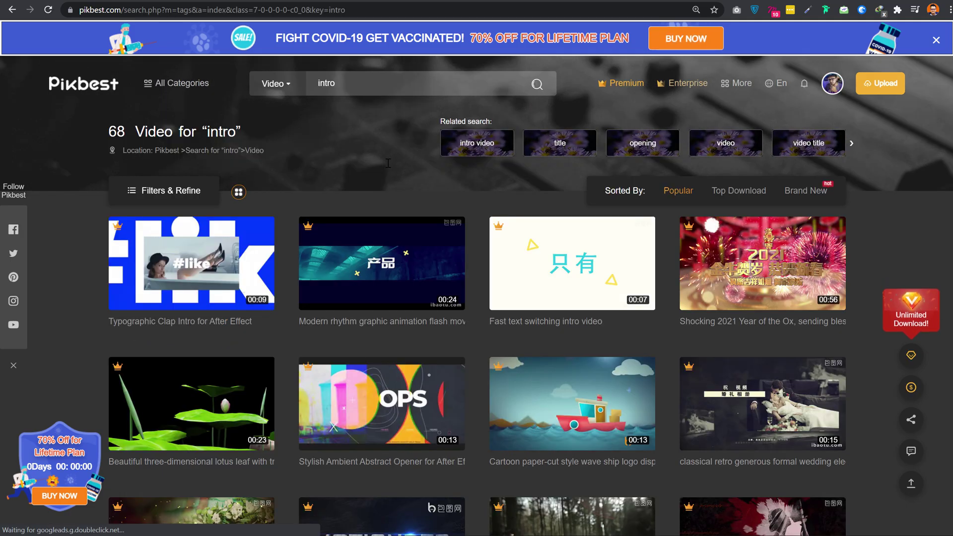
{"action": "mouse_move", "coordinate": [223, 261]}
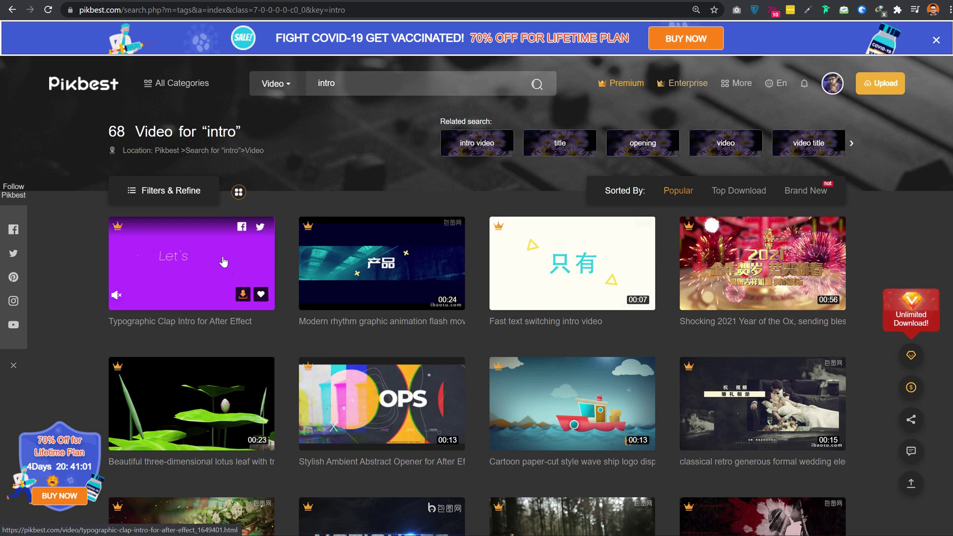
{"action": "left_click", "coordinate": [242, 294]}
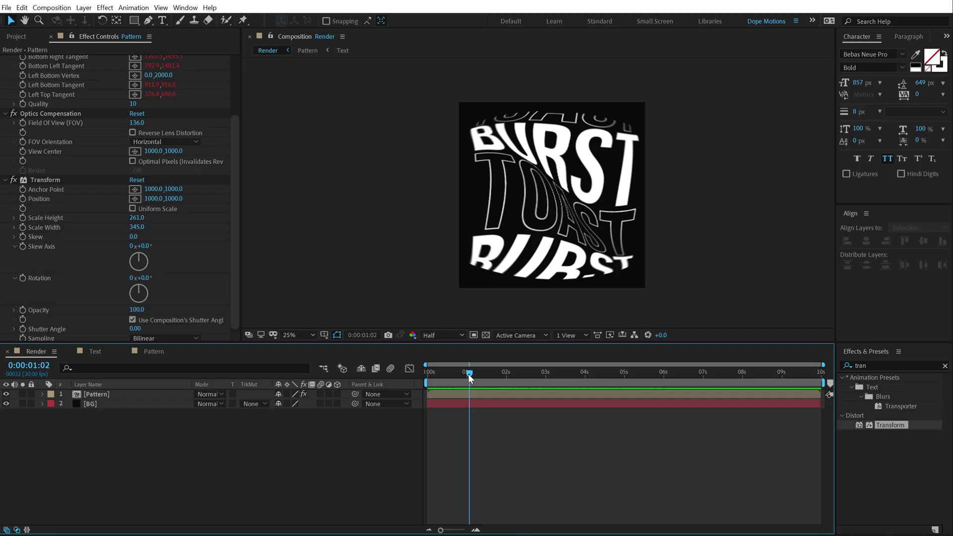
Pre-compose Pattern, moving all attributes into a new comp named 'Animation'.
{"action": "left_click", "coordinate": [91, 394]}
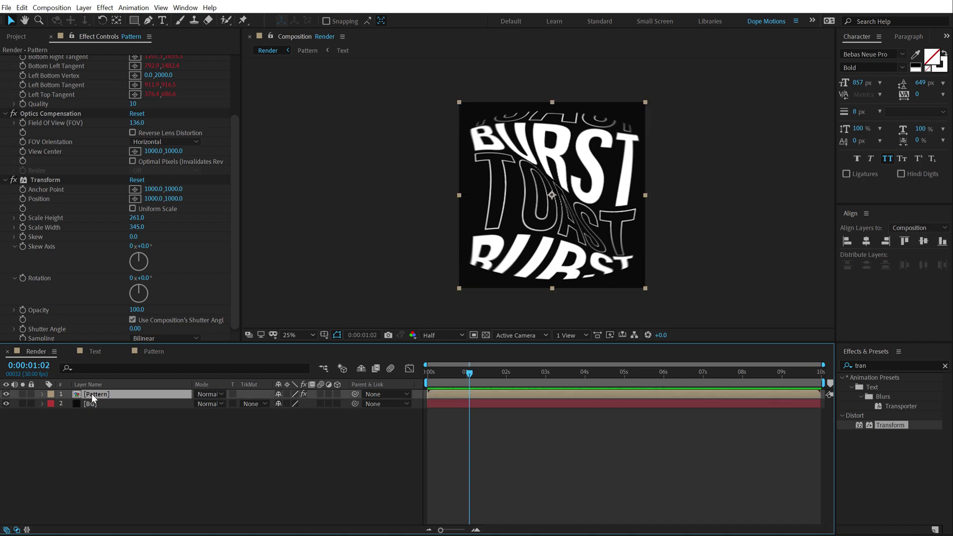
{"action": "key", "text": "ctrl+shift+c"}
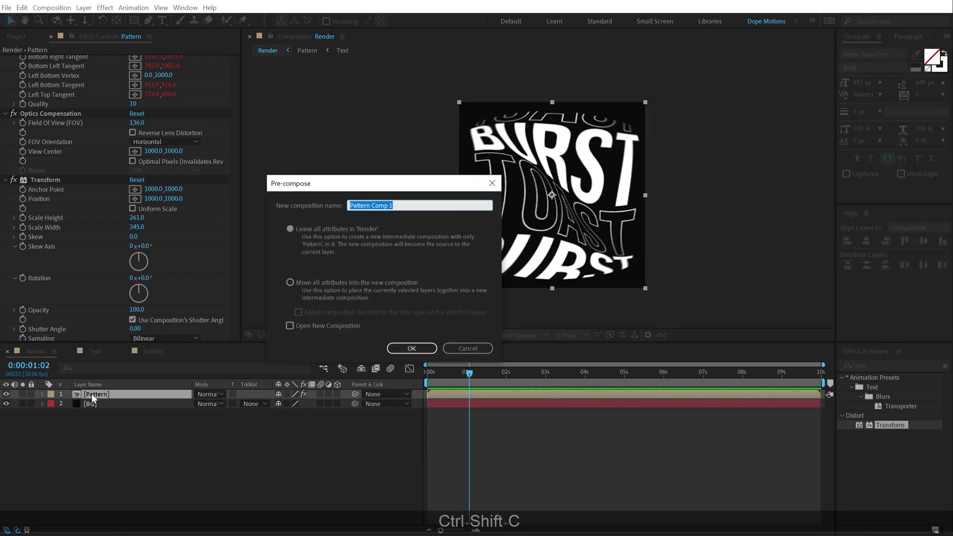
{"action": "left_click", "coordinate": [292, 281]}
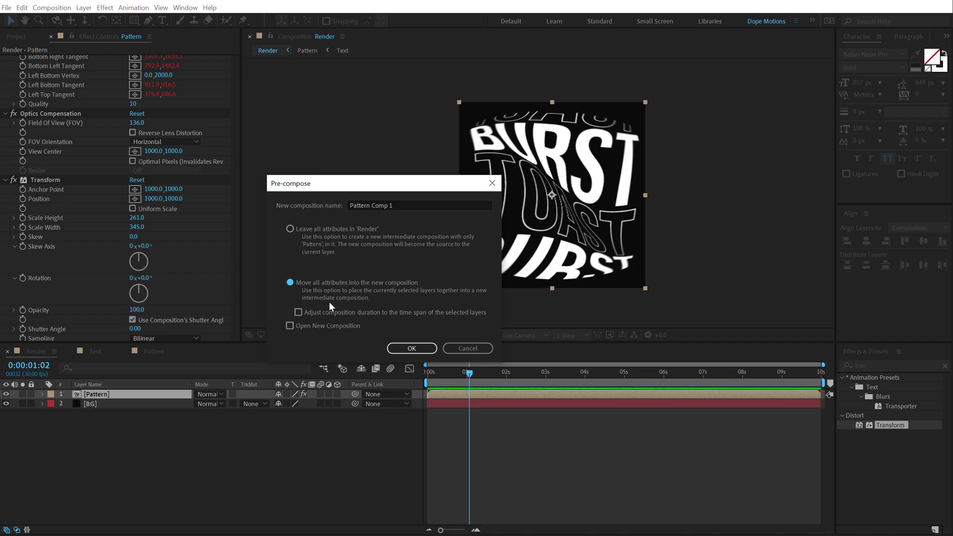
{"action": "left_click_drag", "start_coordinate": [409, 207], "coordinate": [266, 209]}
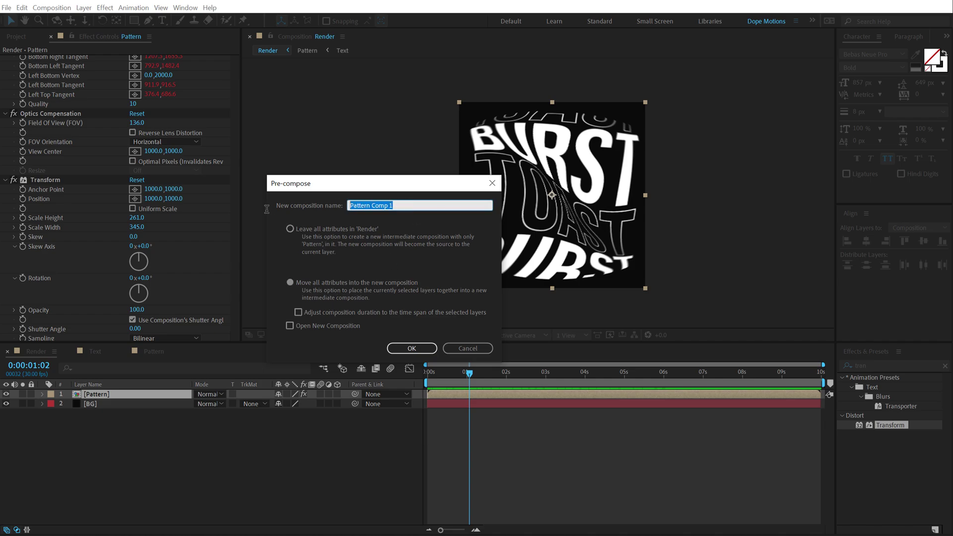
{"action": "type", "text": "Animation"}
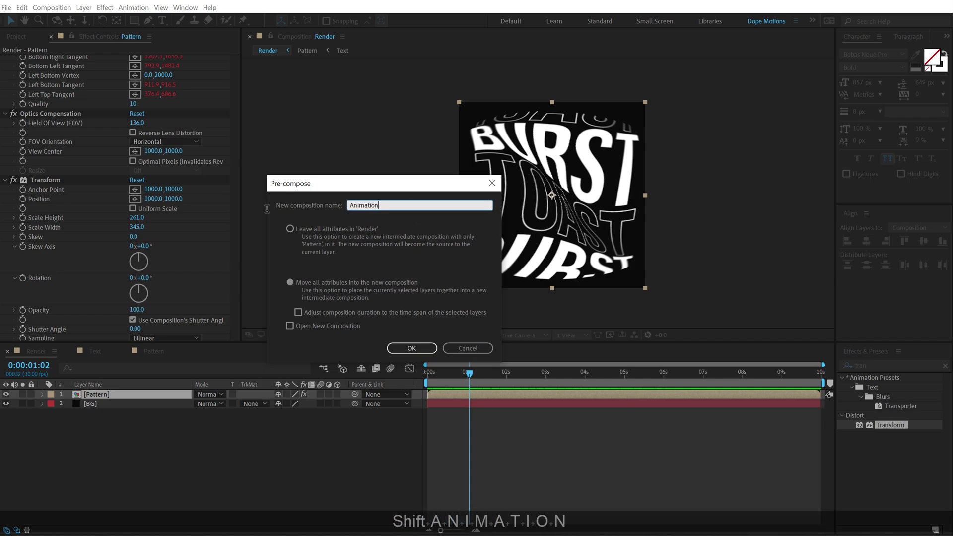
{"action": "key", "text": "Return"}
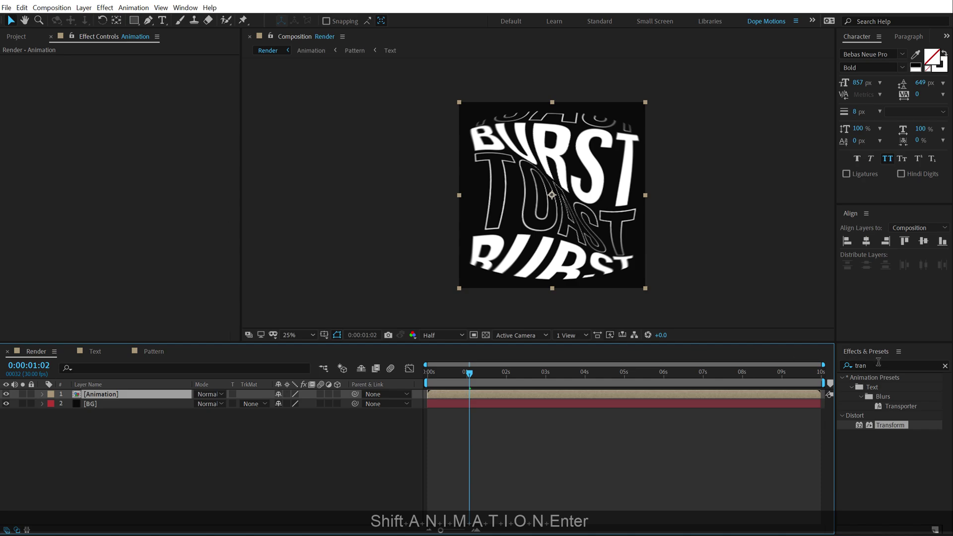
Apply Shift Channels to Animation with green and blue turned off, leaving red only.
{"action": "left_click", "coordinate": [878, 363]}
{"action": "type", "text": "shift"}
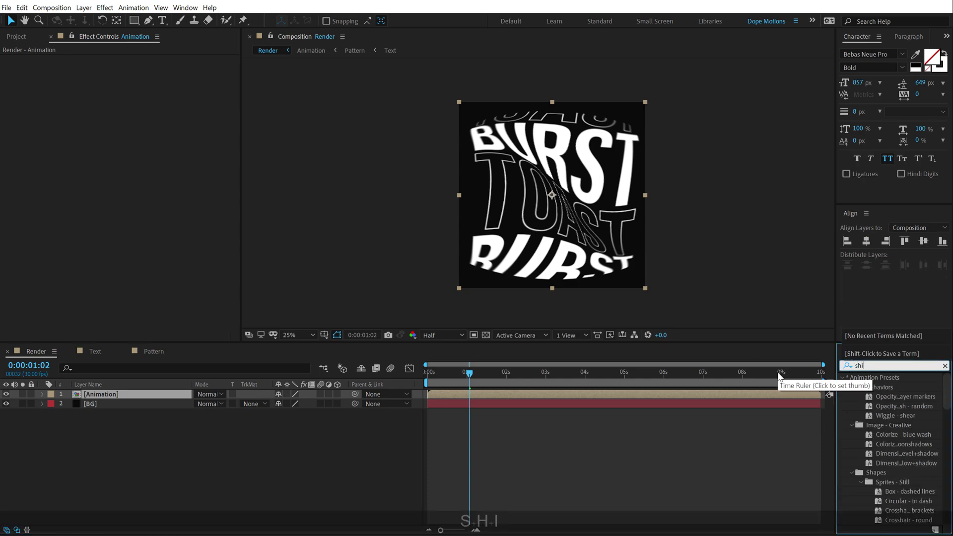
{"action": "double_click", "coordinate": [894, 387]}
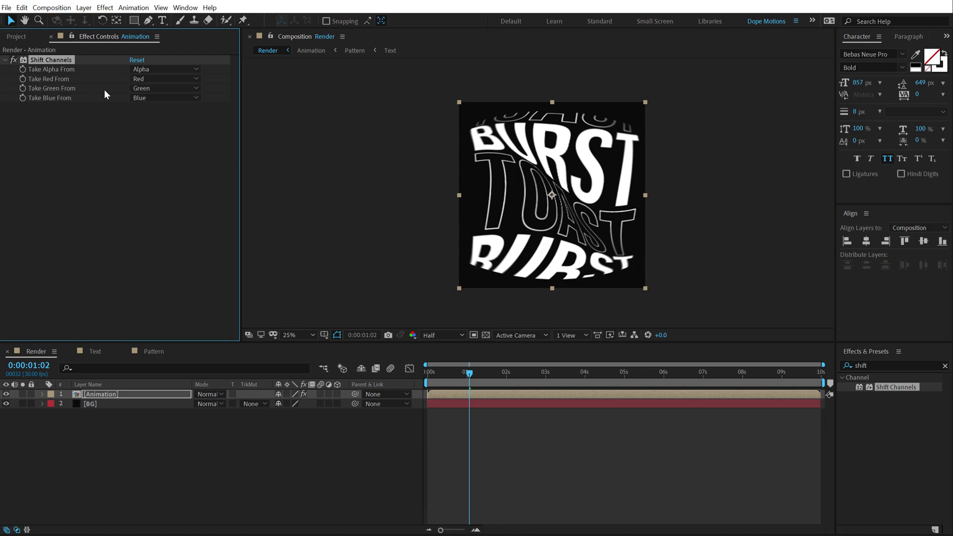
{"action": "left_click", "coordinate": [156, 89]}
{"action": "left_click", "coordinate": [158, 203]}
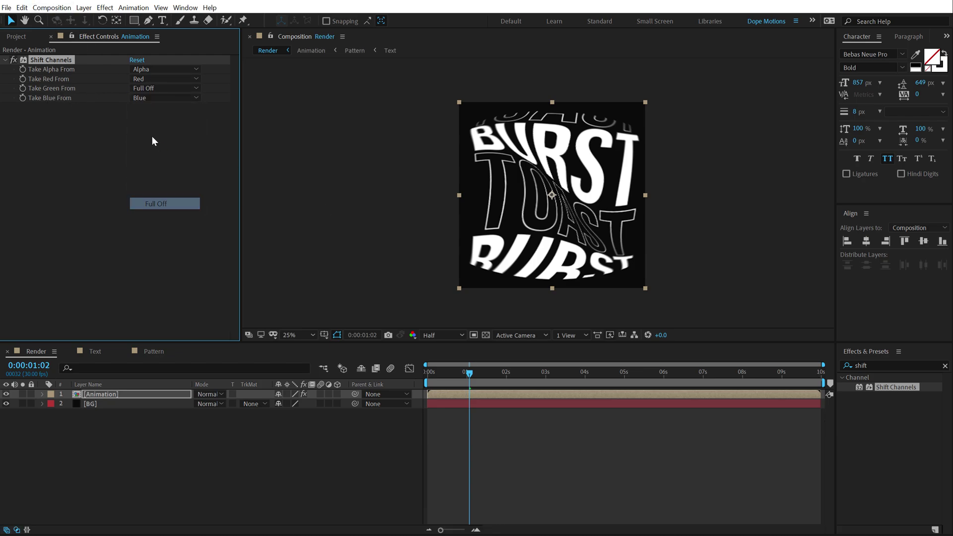
{"action": "left_click", "coordinate": [143, 100]}
{"action": "left_click", "coordinate": [166, 213]}
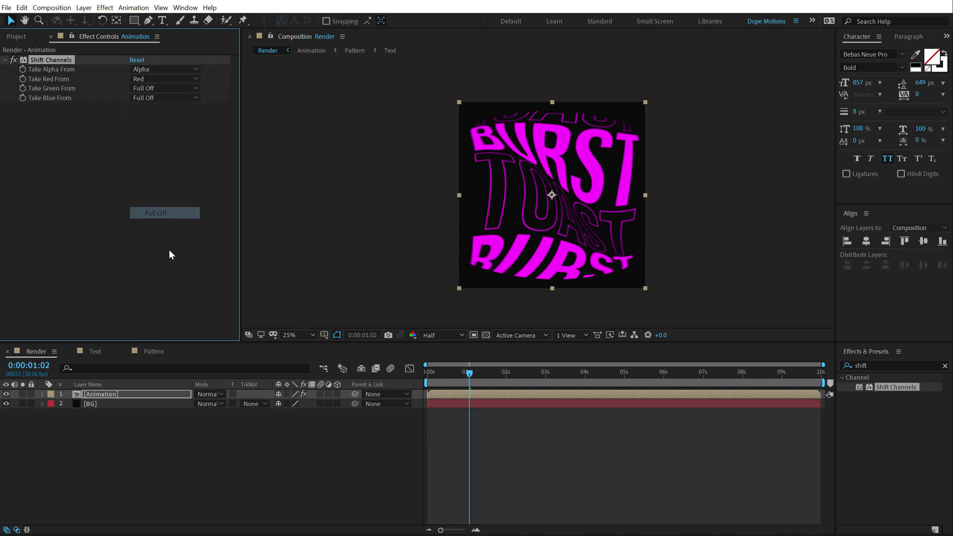
Duplicate Animation and make the copy pass only green, with red Full Off.
{"action": "left_click", "coordinate": [117, 395]}
{"action": "key", "text": "ctrl+d"}
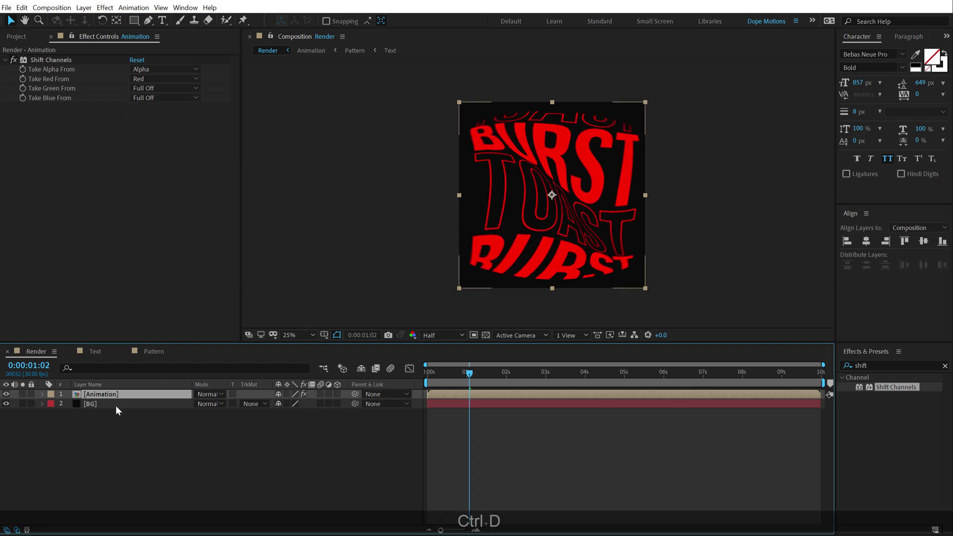
{"action": "left_click", "coordinate": [108, 404]}
{"action": "left_click", "coordinate": [153, 87]}
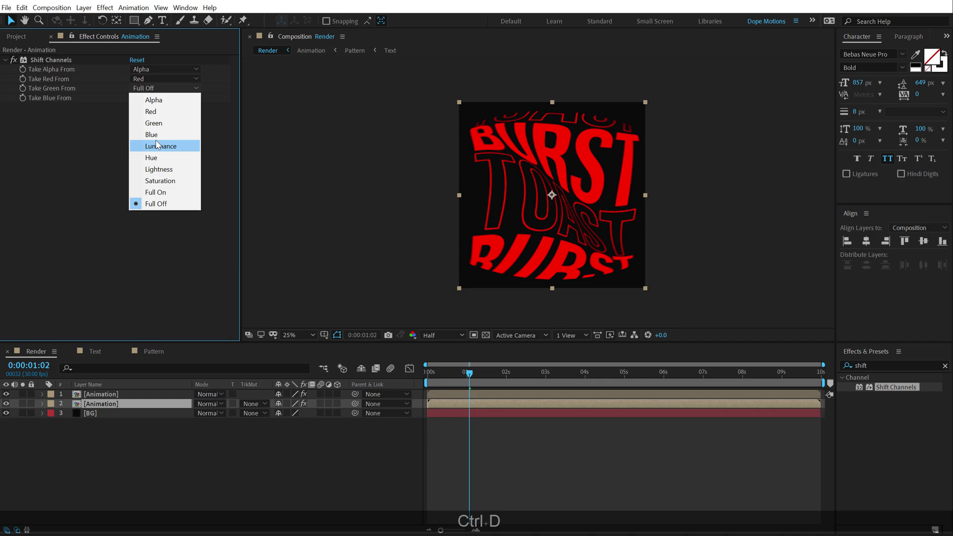
{"action": "left_click", "coordinate": [157, 121]}
{"action": "left_click", "coordinate": [145, 79]}
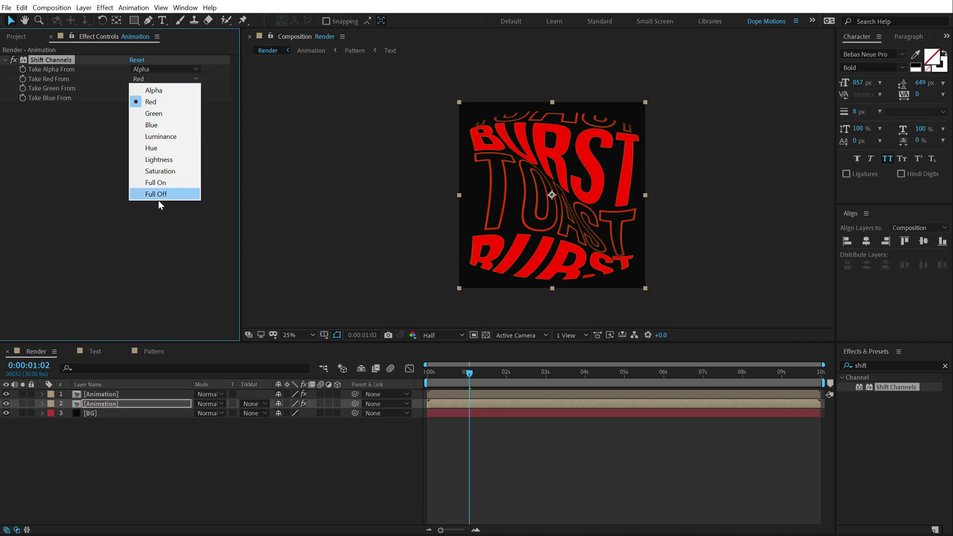
{"action": "left_click", "coordinate": [160, 198]}
Duplicate again, set Take Green From to Full Off and Take Blue From to Blue, and select the top two copies.
{"action": "left_click", "coordinate": [111, 403]}
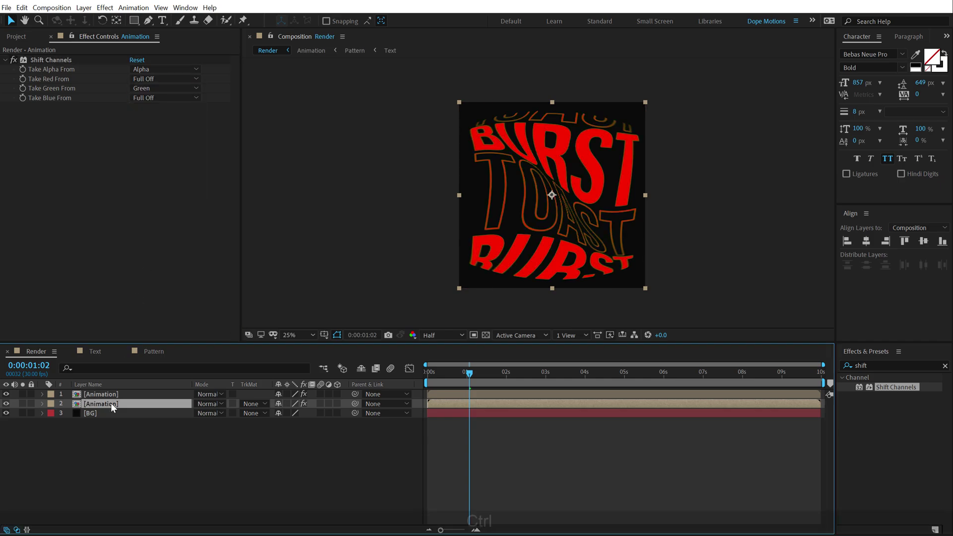
{"action": "key", "text": "ctrl+d"}
{"action": "left_click", "coordinate": [108, 411]}
{"action": "left_click", "coordinate": [142, 87]}
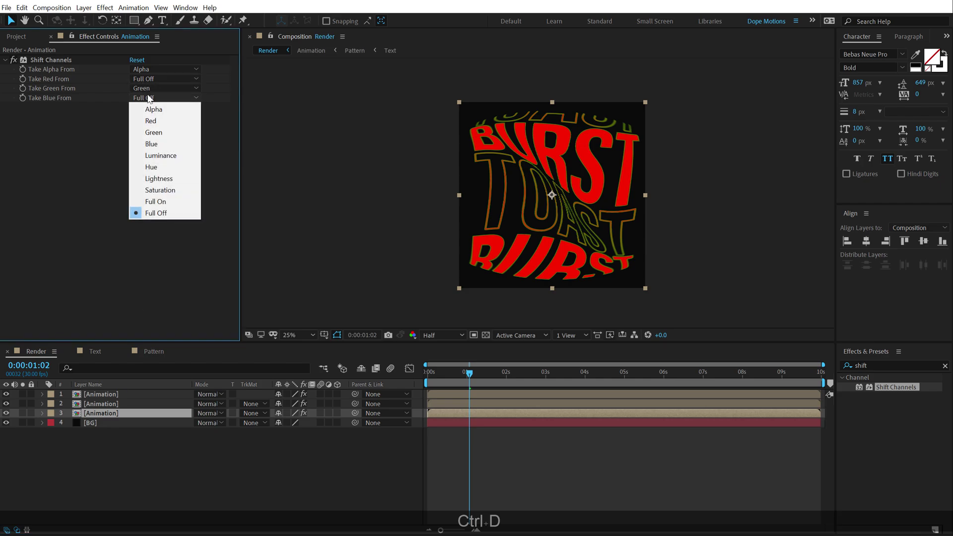
{"action": "left_click", "coordinate": [152, 203]}
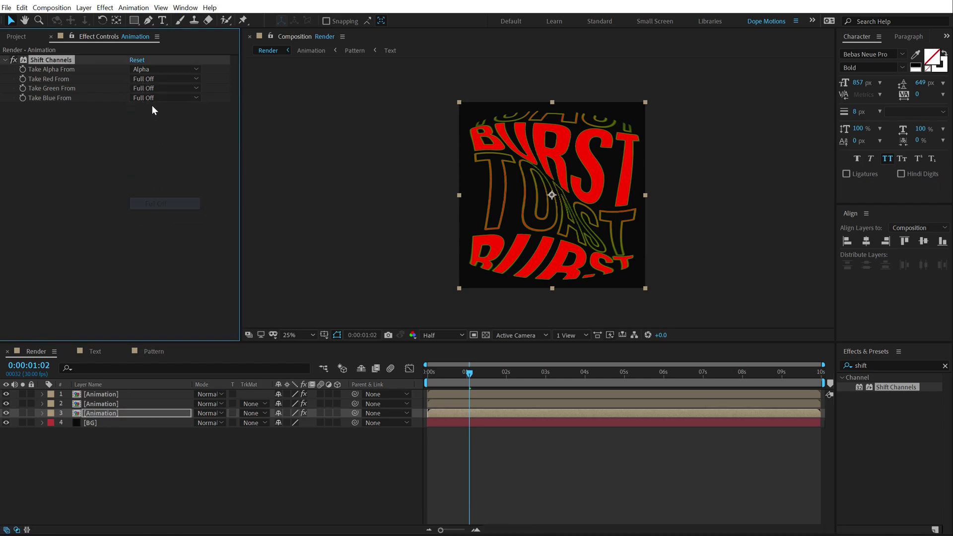
{"action": "left_click", "coordinate": [152, 98]}
{"action": "left_click", "coordinate": [152, 136]}
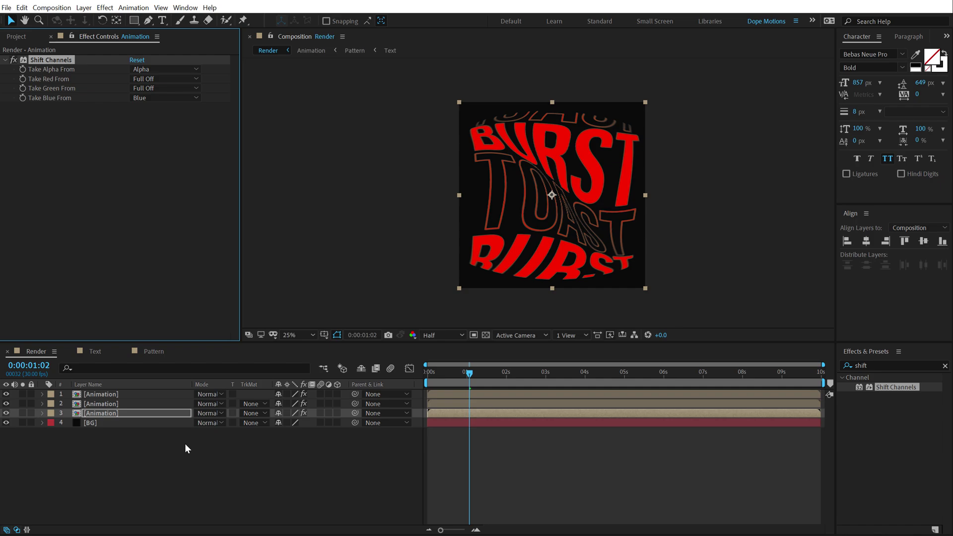
{"action": "left_click", "coordinate": [102, 394]}
{"action": "left_click", "coordinate": [100, 404], "text": "ctrl"}
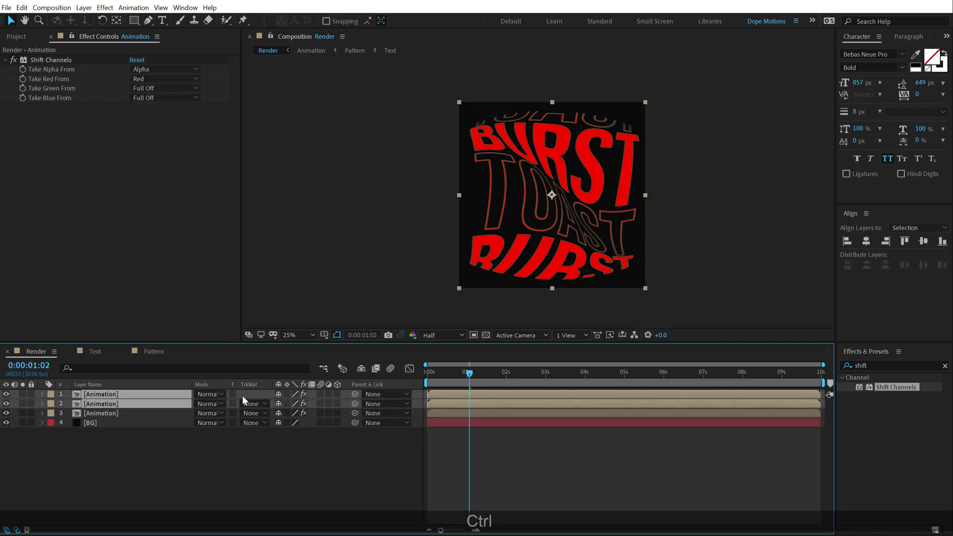
Set the top two Animation copies to Add mode and shift the blue copy slightly later.
{"action": "left_click", "coordinate": [222, 394]}
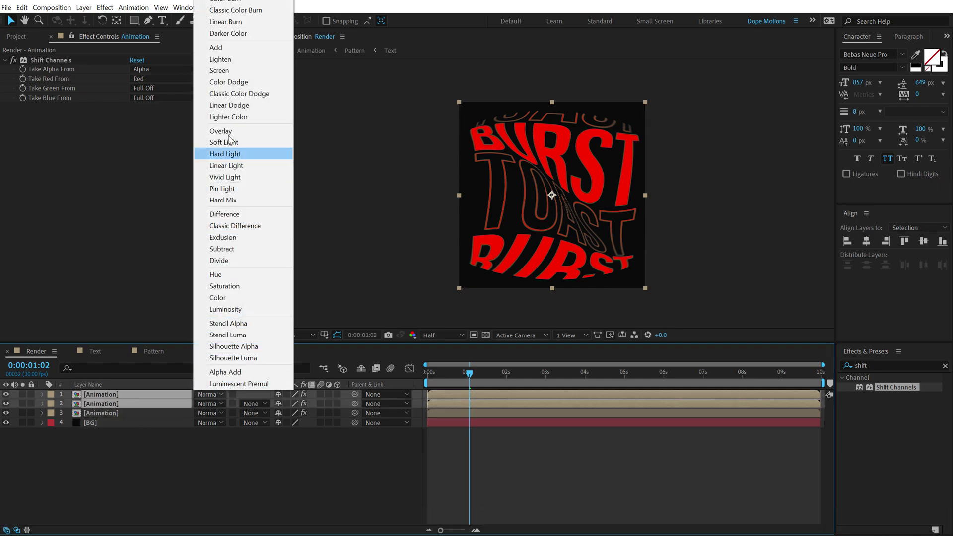
{"action": "left_click", "coordinate": [222, 51]}
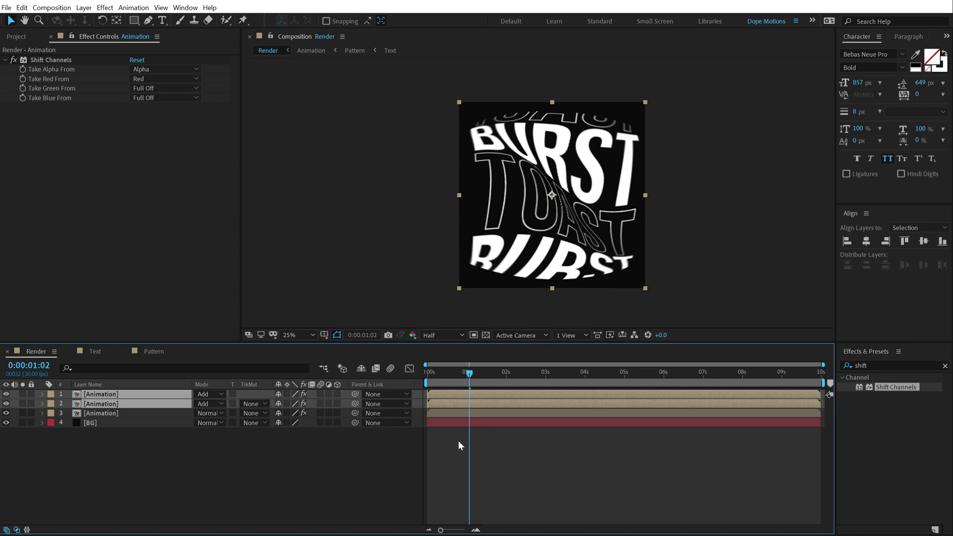
{"action": "scroll", "coordinate": [435, 481], "scroll_direction": "up", "scroll_amount": 2}
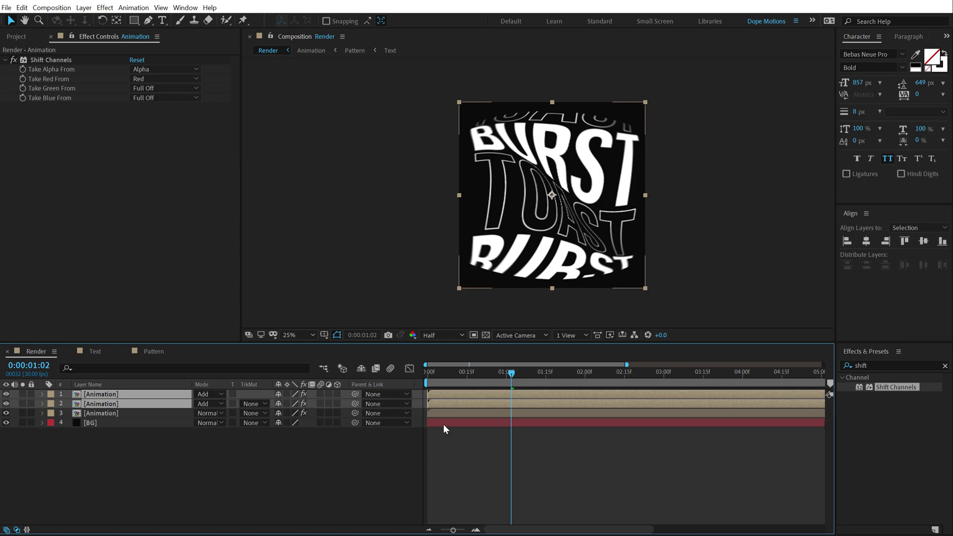
{"action": "left_click_drag", "start_coordinate": [433, 400], "coordinate": [439, 411]}
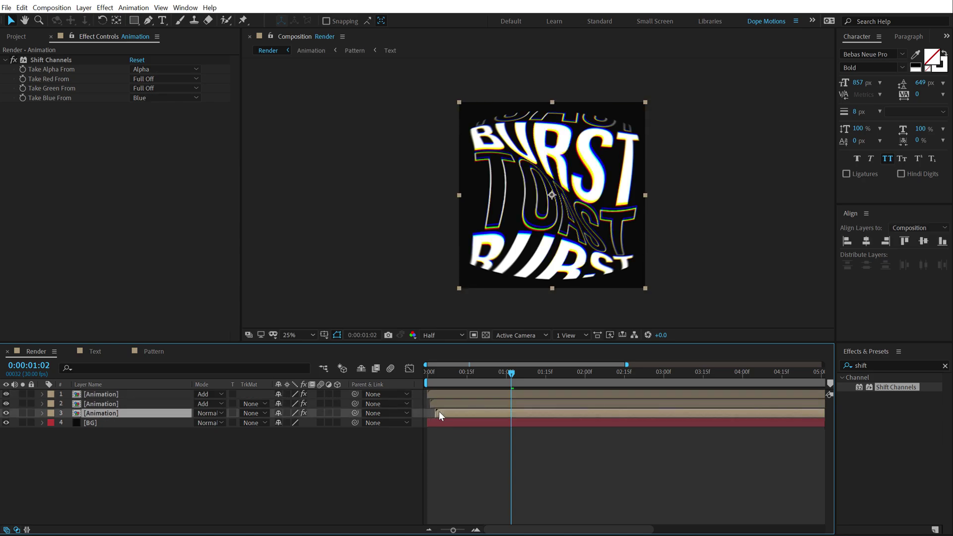
Preview the RGB-fringed loop at 50% zoom and Full resolution, scrubbing to frame 1:18.
{"action": "left_click_drag", "start_coordinate": [441, 372], "coordinate": [508, 389]}
{"action": "key", "text": "period"}
{"action": "key", "text": "period"}
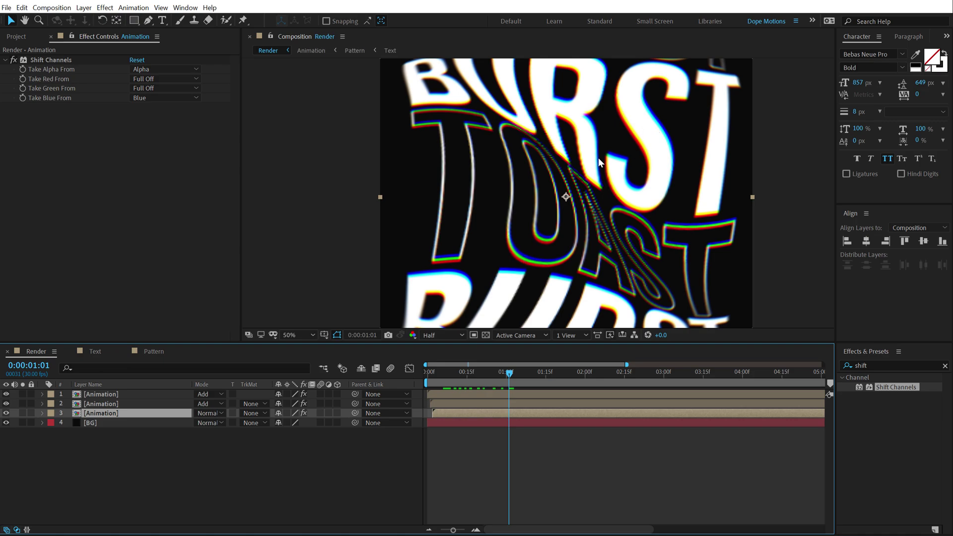
{"action": "left_click", "coordinate": [437, 335]}
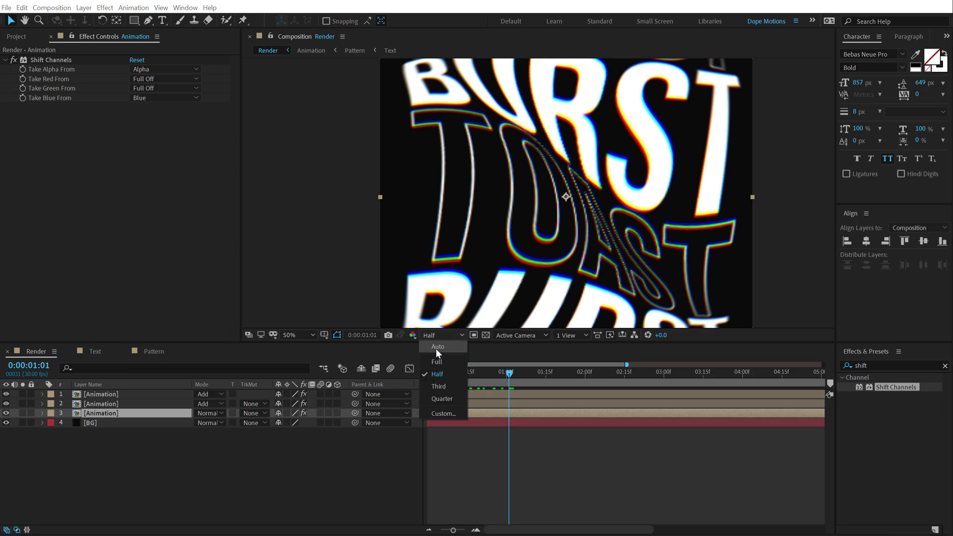
{"action": "left_click", "coordinate": [436, 349]}
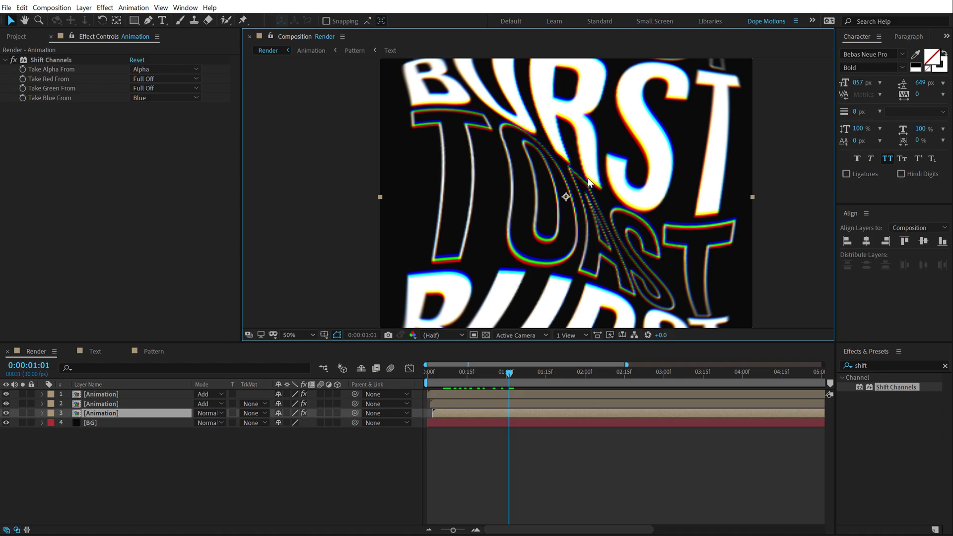
{"action": "left_click", "coordinate": [447, 338]}
{"action": "left_click", "coordinate": [439, 358]}
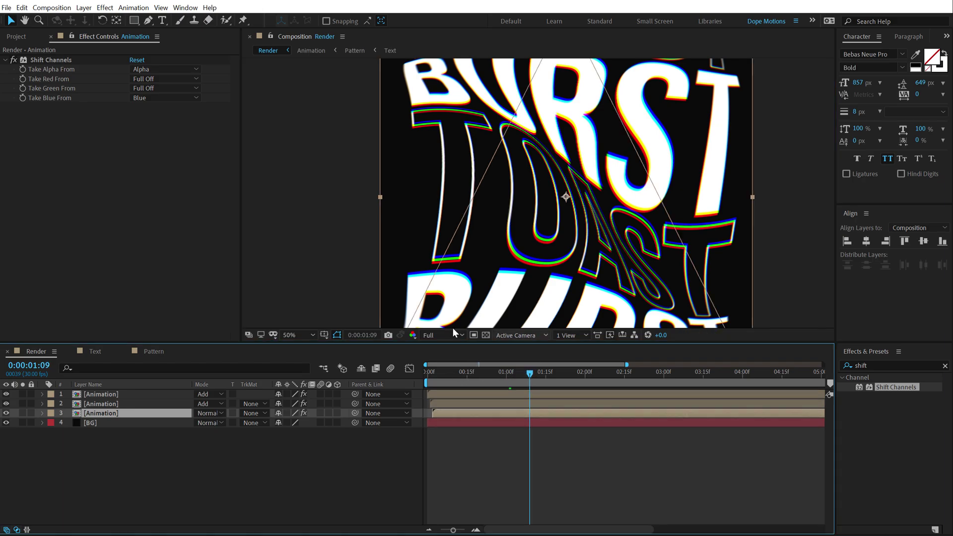
{"action": "left_click", "coordinate": [437, 374]}
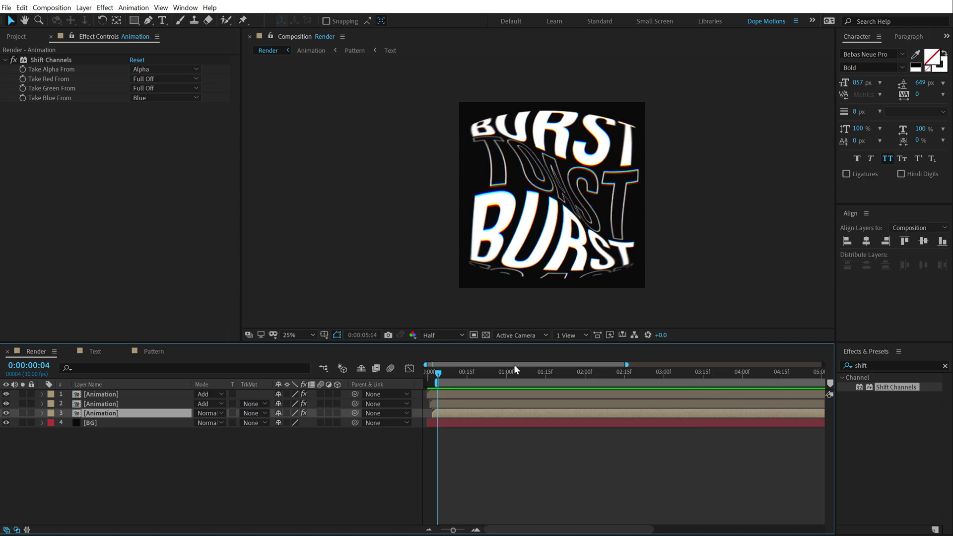
{"action": "left_click_drag", "start_coordinate": [517, 372], "coordinate": [554, 373]}
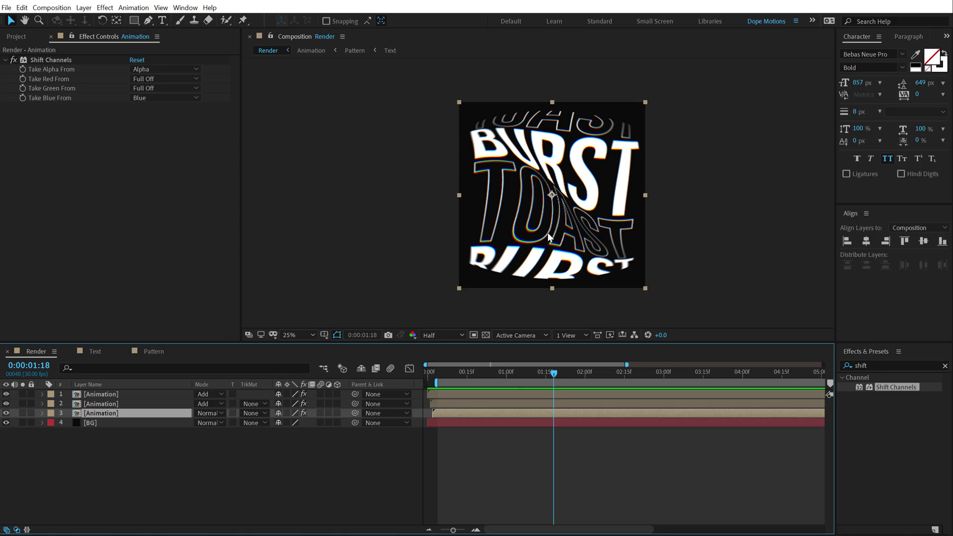
In the Text comp, fill the word BURST with pink FF3756 and preview it in Render.
{"action": "left_click", "coordinate": [95, 351]}
{"action": "left_click", "coordinate": [106, 394]}
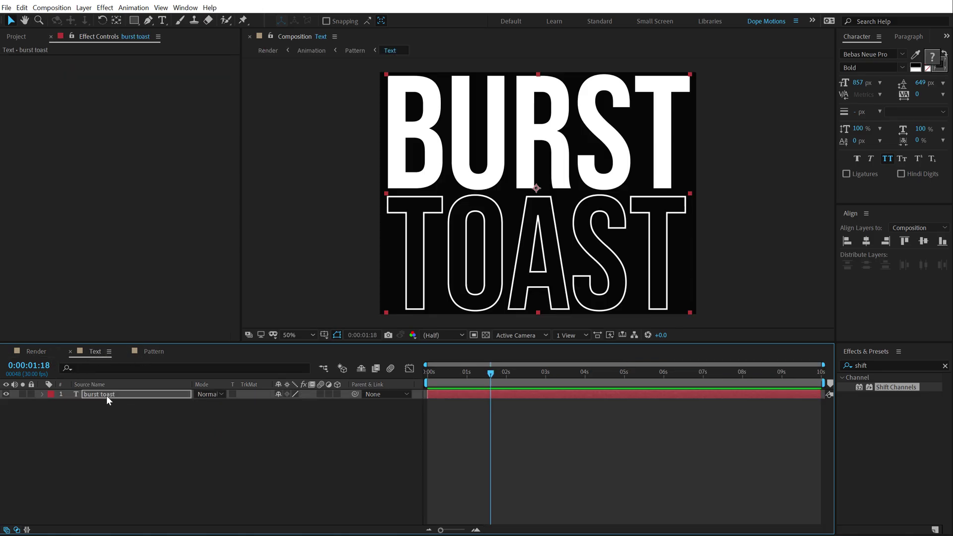
{"action": "double_click", "coordinate": [478, 144]}
{"action": "left_click_drag", "start_coordinate": [392, 128], "coordinate": [700, 139]}
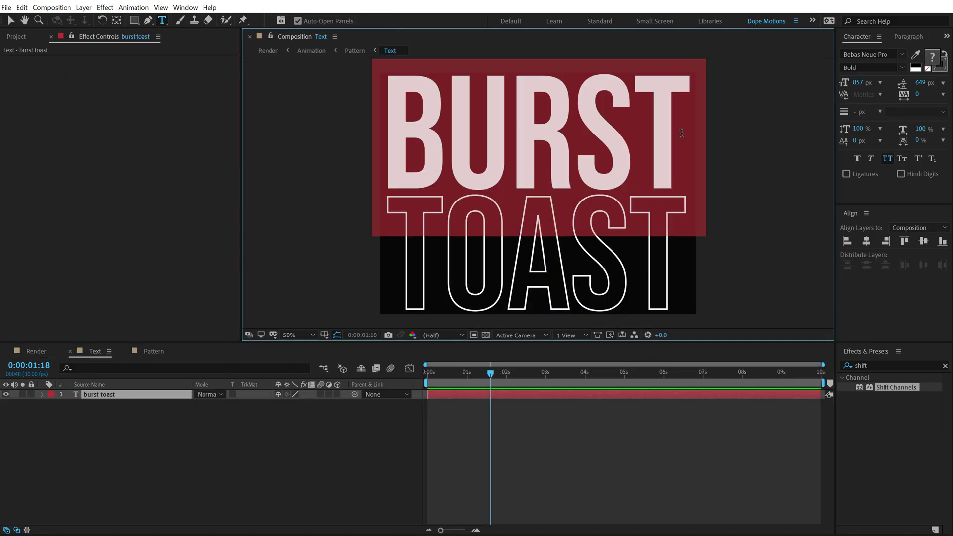
{"action": "left_click", "coordinate": [937, 63]}
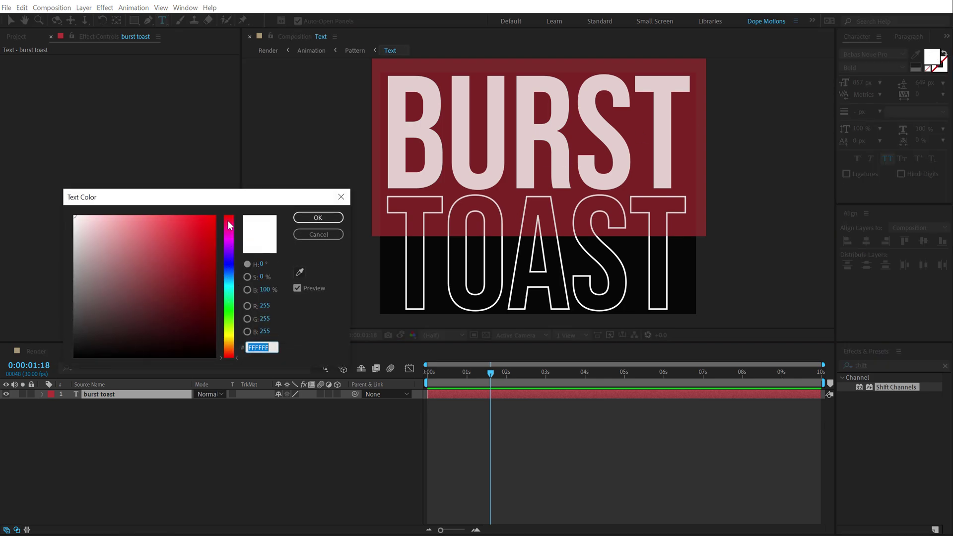
{"action": "left_click", "coordinate": [192, 215]}
{"action": "left_click", "coordinate": [231, 217]}
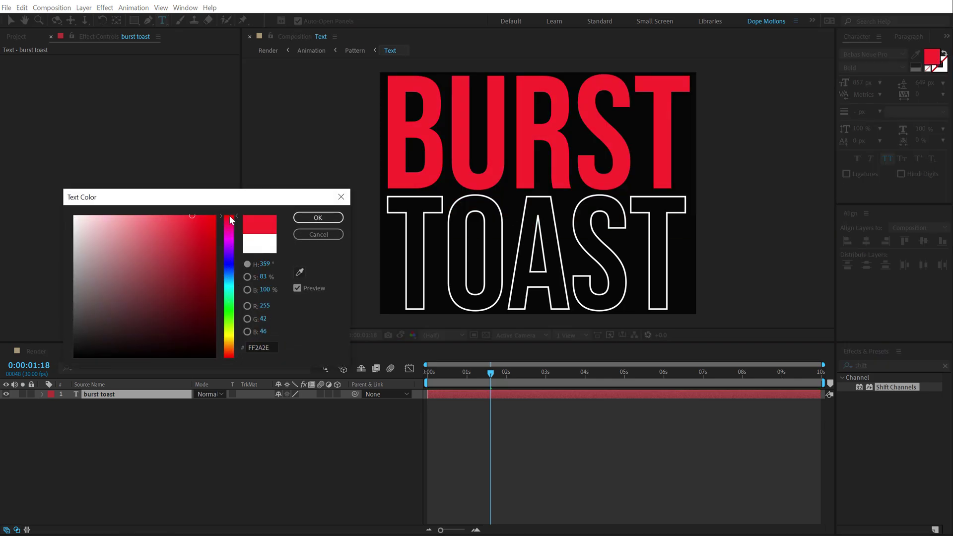
{"action": "left_click", "coordinate": [178, 216]}
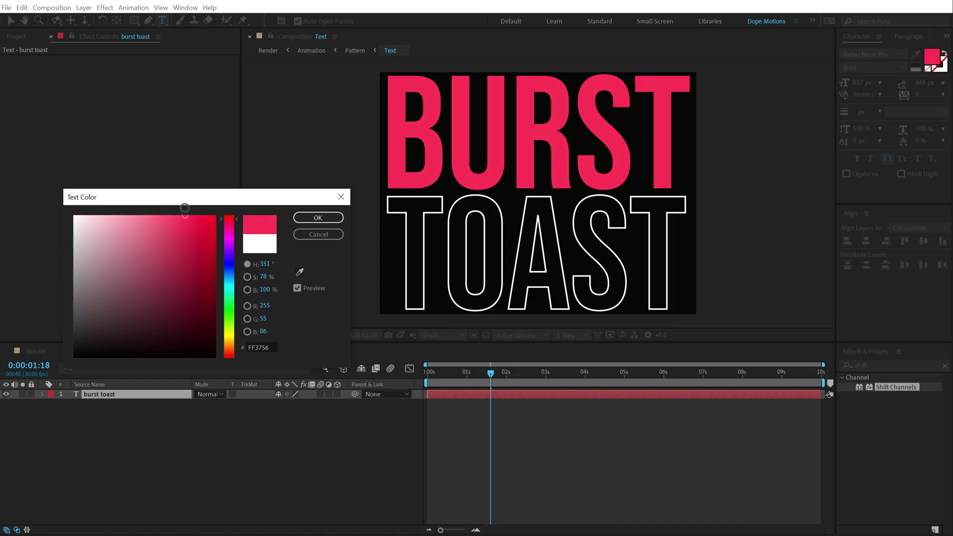
{"action": "left_click", "coordinate": [310, 219]}
{"action": "left_click", "coordinate": [45, 351]}
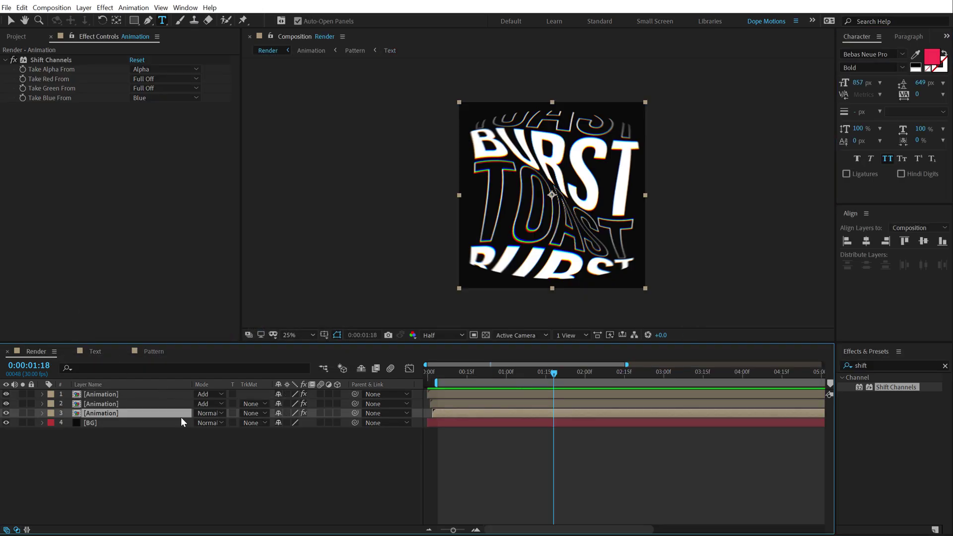
{"action": "left_click", "coordinate": [164, 484]}
Give the TOAST text a yellow FFBA00 outline stroke.
{"action": "left_click", "coordinate": [95, 351]}
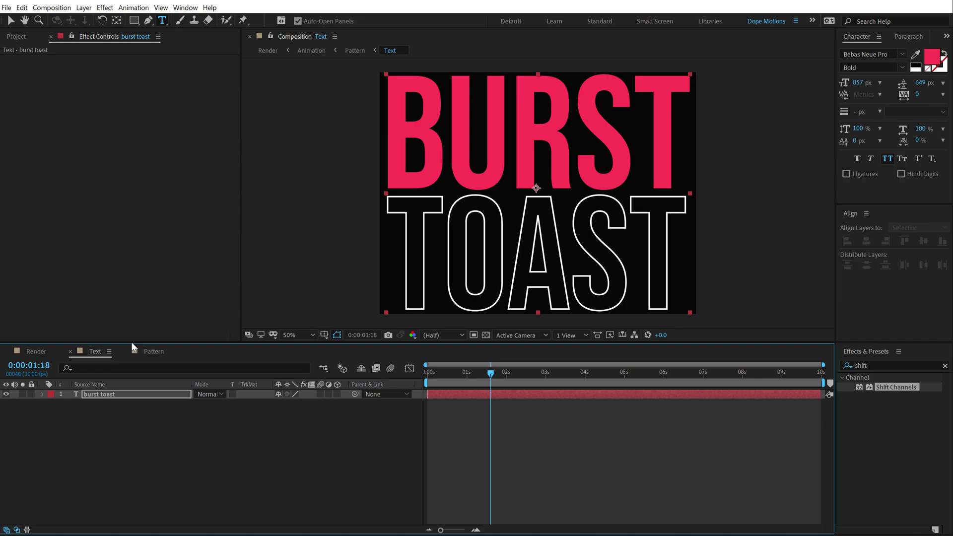
{"action": "left_click", "coordinate": [932, 56]}
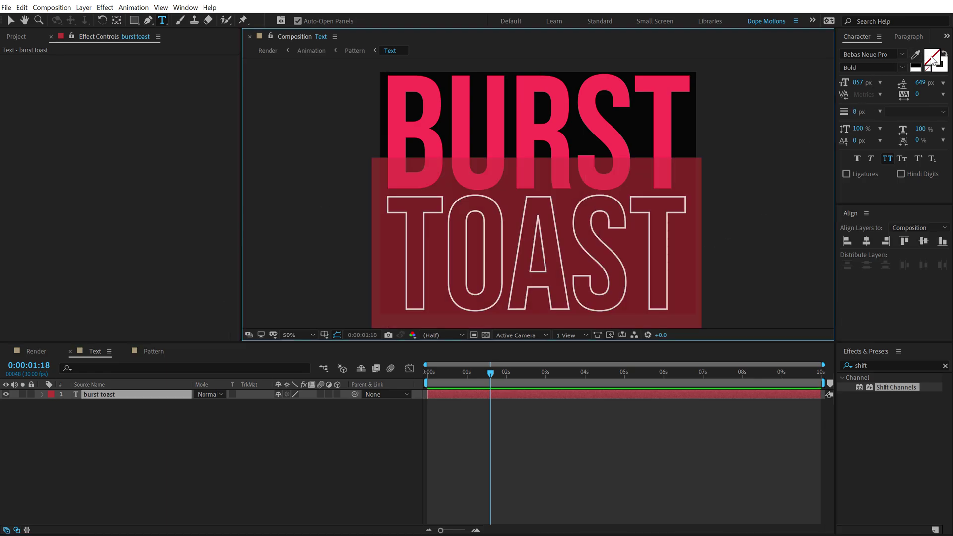
{"action": "left_click", "coordinate": [315, 218]}
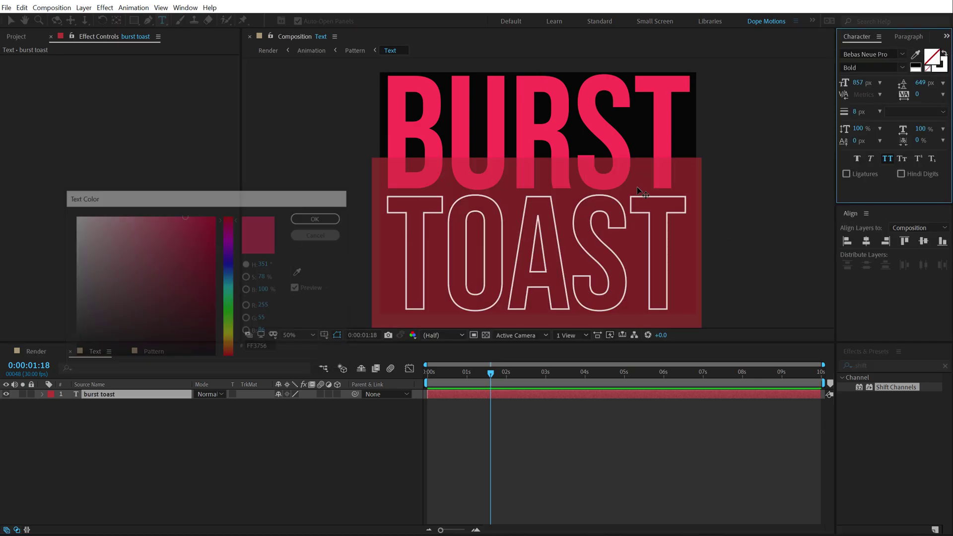
{"action": "left_click", "coordinate": [937, 65]}
{"action": "left_click_drag", "start_coordinate": [229, 309], "coordinate": [235, 342]}
{"action": "left_click", "coordinate": [201, 269]}
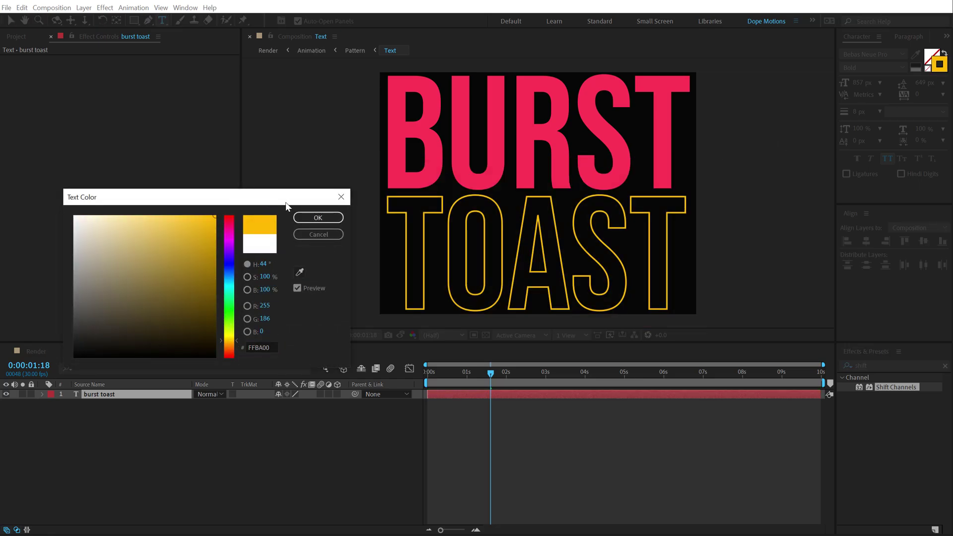
{"action": "left_click", "coordinate": [318, 217]}
{"action": "left_click", "coordinate": [28, 353]}
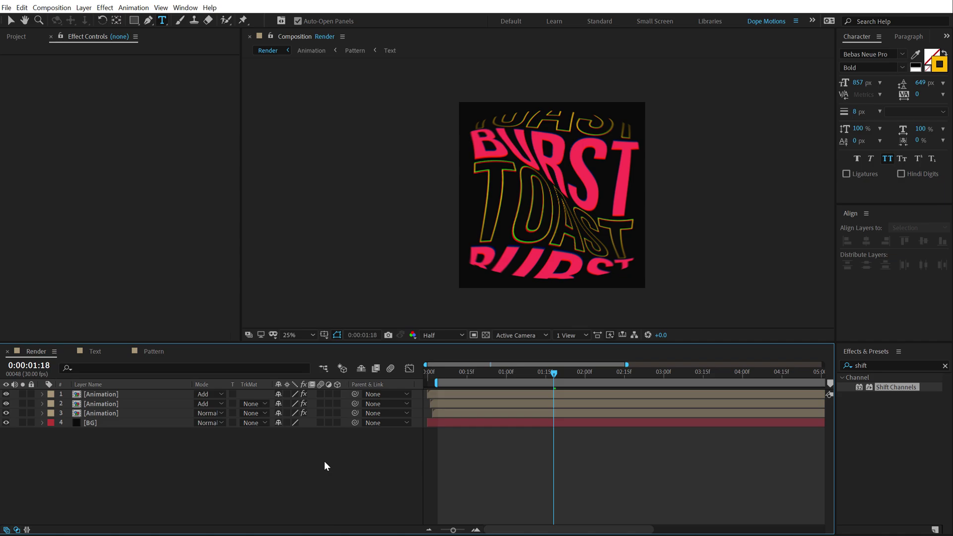
{"action": "left_click_drag", "start_coordinate": [448, 372], "coordinate": [548, 368]}
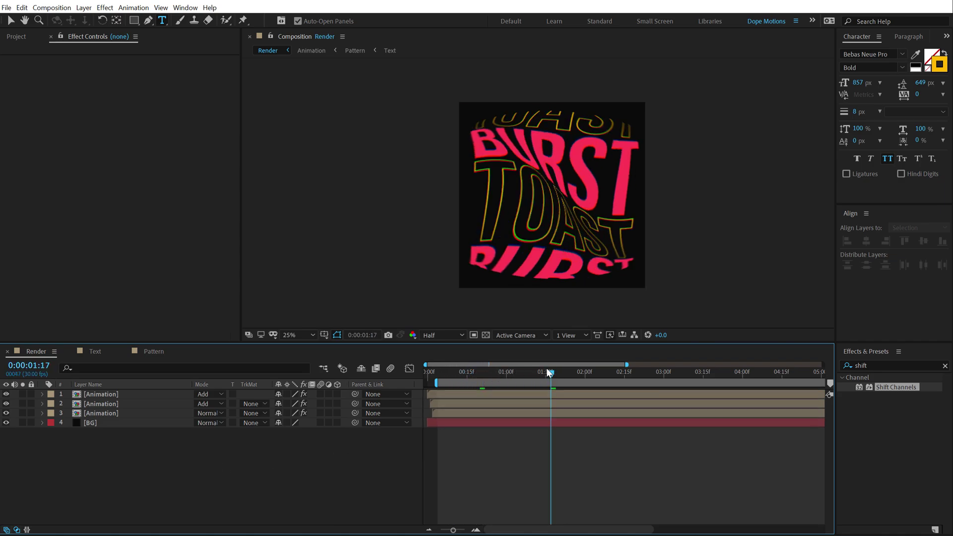